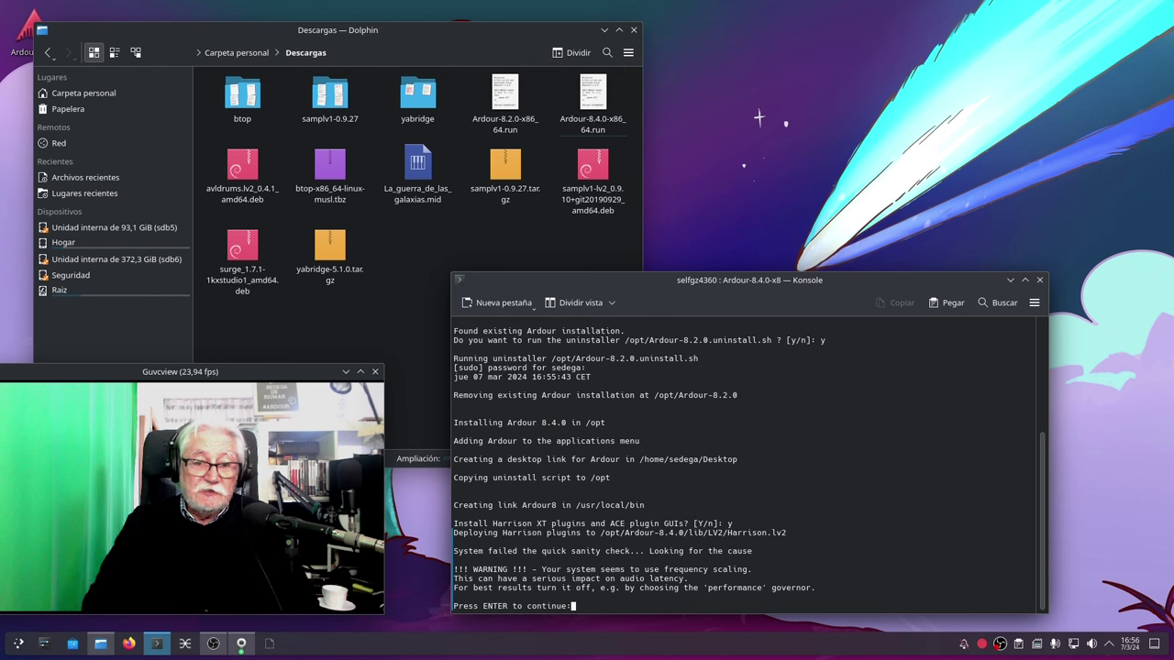
- Finish the Ardour 8.4.0 installer and close the terminal and file manager windows
{"action": "key", "text": "Return"}
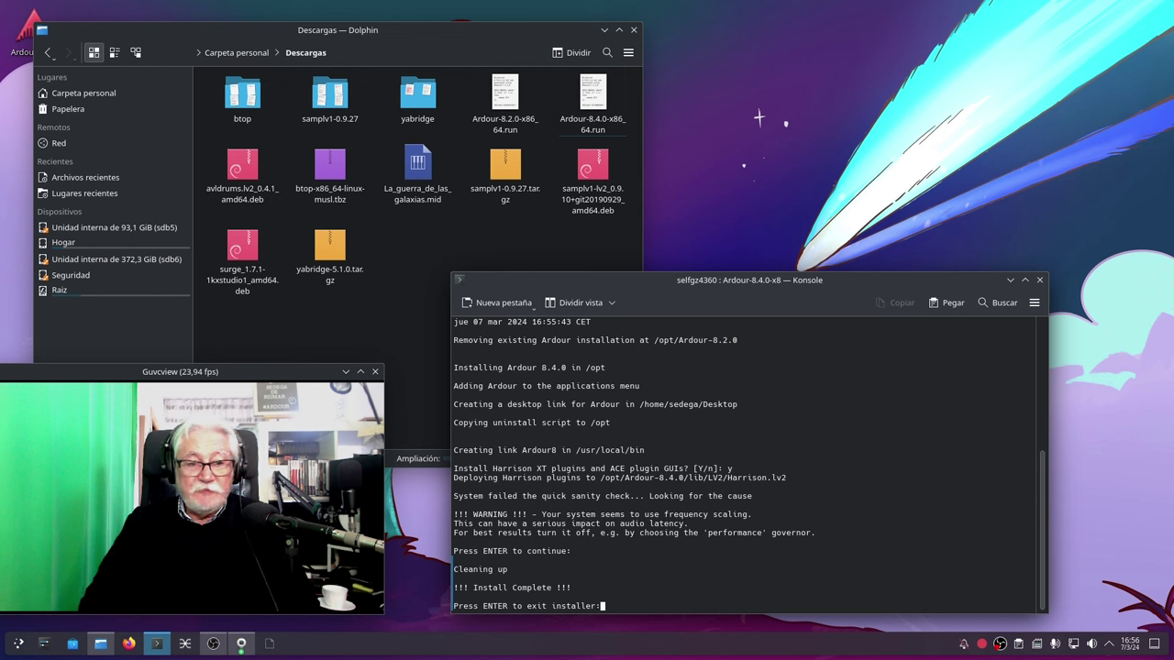
{"action": "key", "text": "Return"}
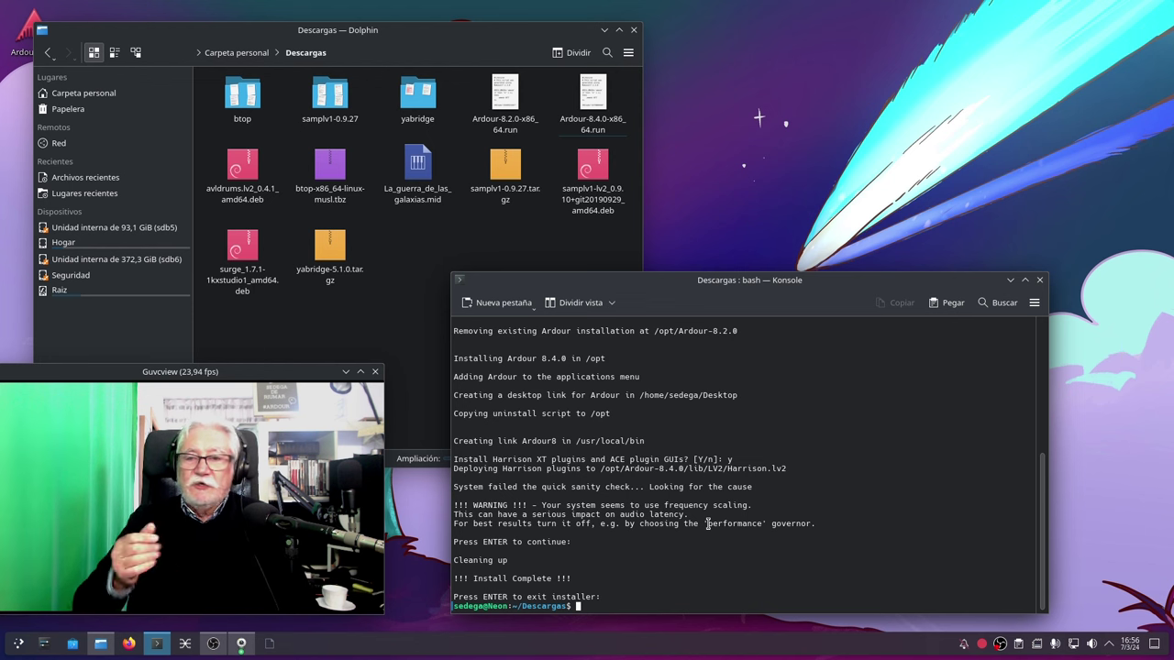
{"action": "left_click", "coordinate": [1040, 649]}
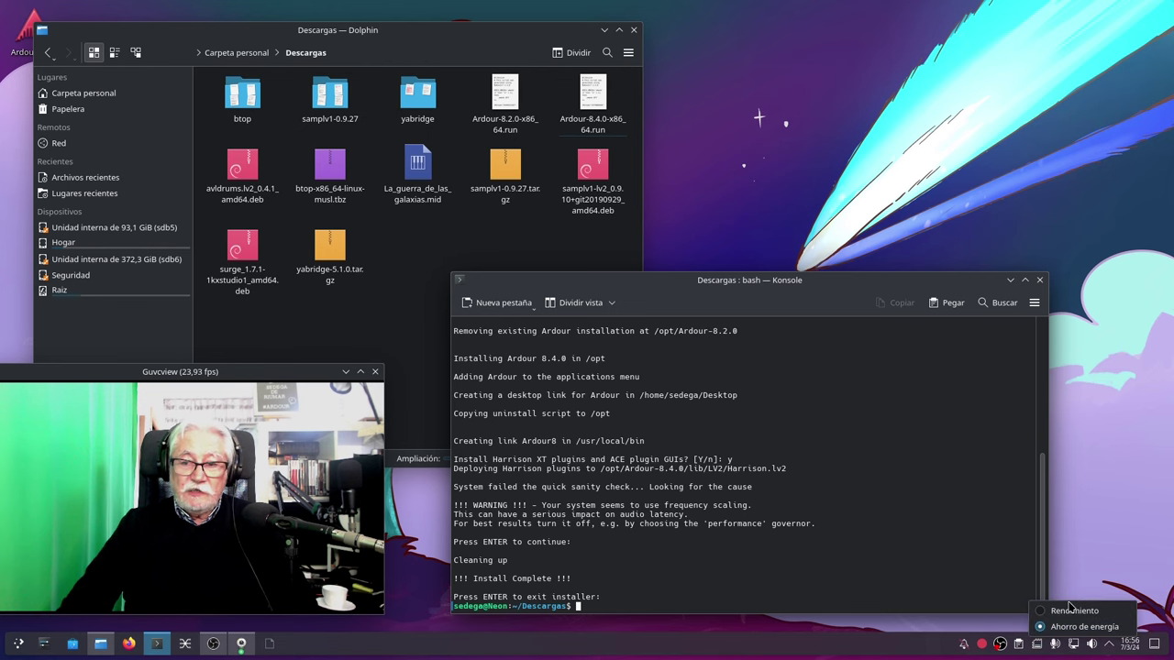
{"action": "left_click", "coordinate": [1127, 485]}
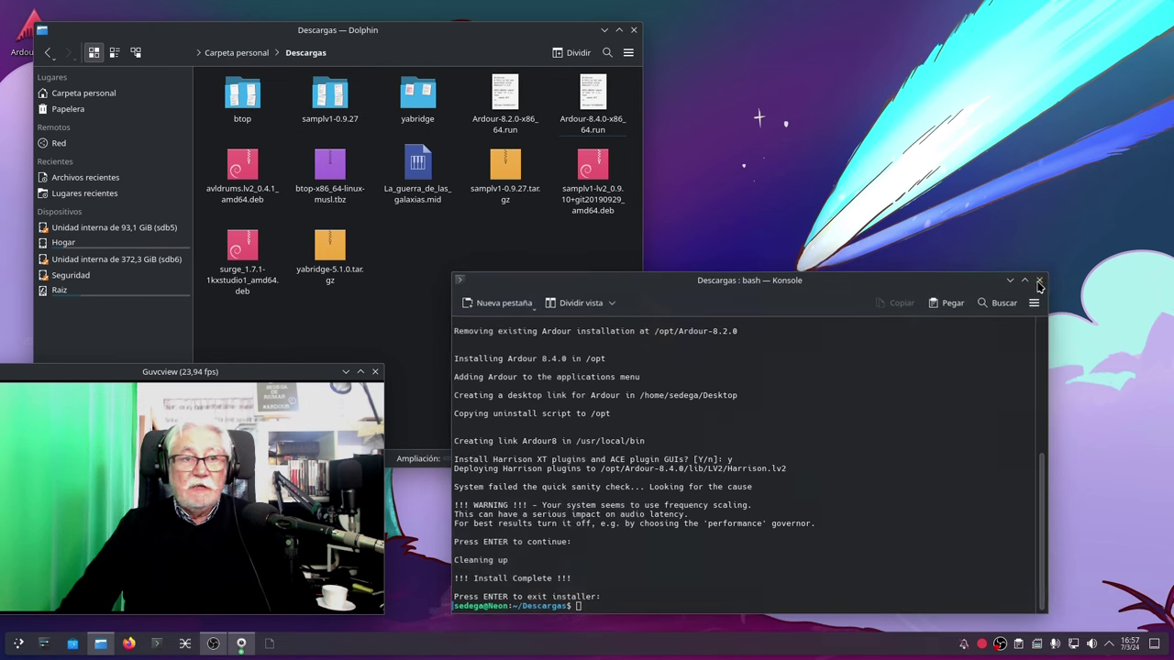
{"action": "left_click", "coordinate": [1039, 281]}
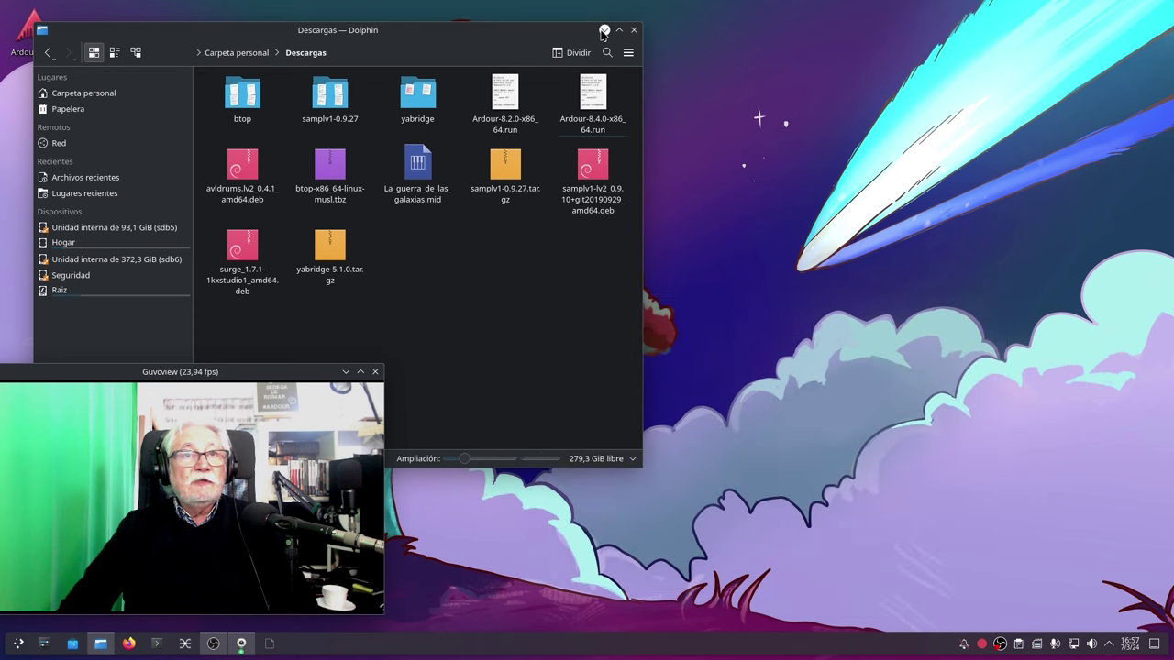
{"action": "left_click", "coordinate": [633, 29]}
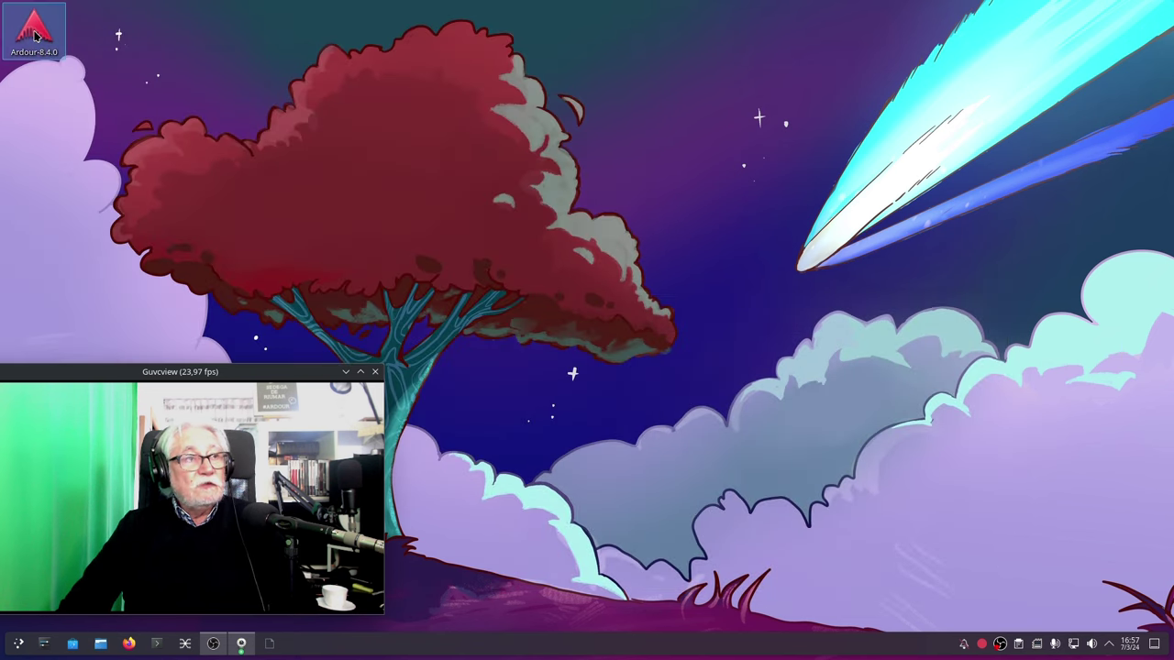
- Remove the Ardour-8.4.0 shortcut from the desktop
{"action": "right_click", "coordinate": [34, 35]}
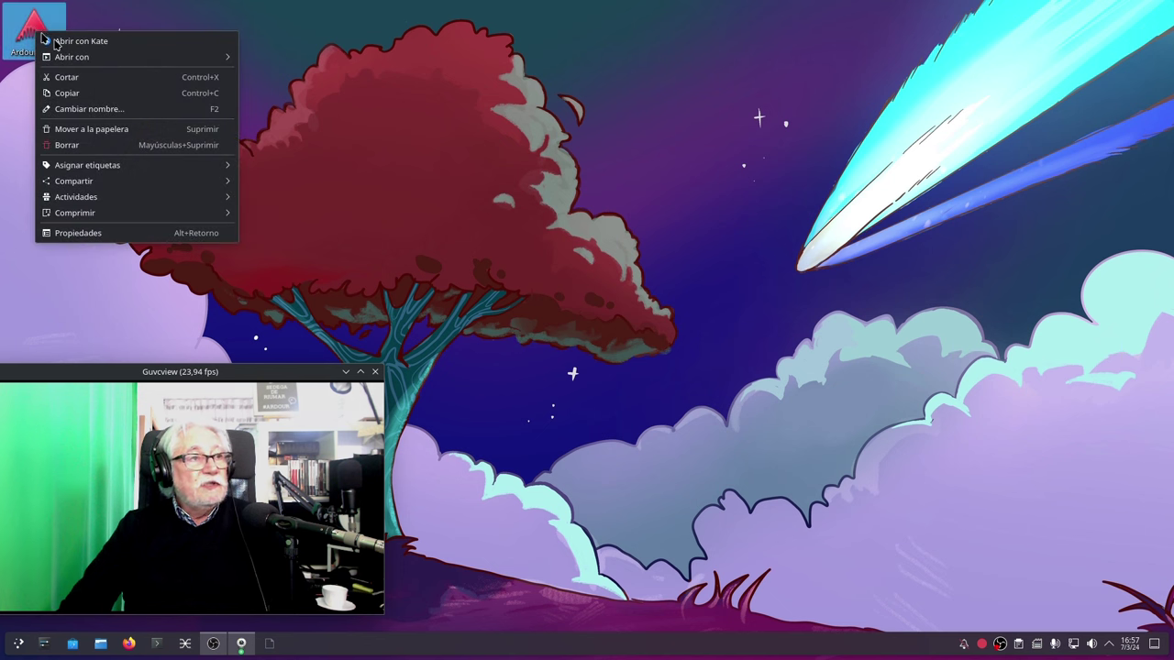
{"action": "mouse_move", "coordinate": [154, 167]}
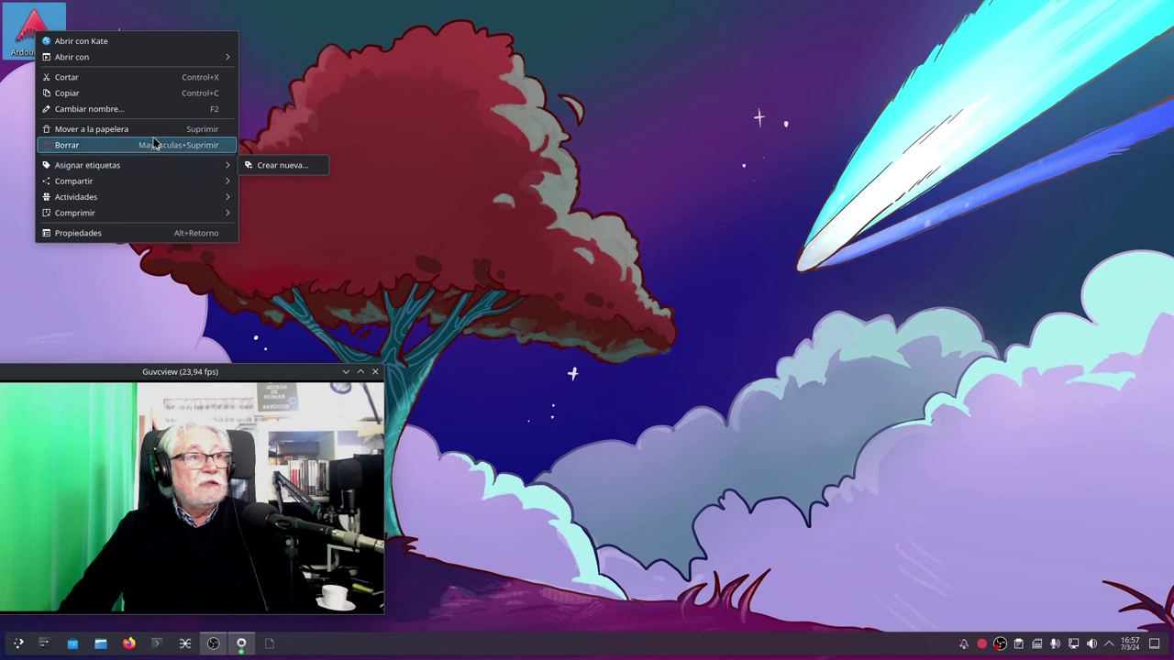
{"action": "left_click", "coordinate": [90, 80]}
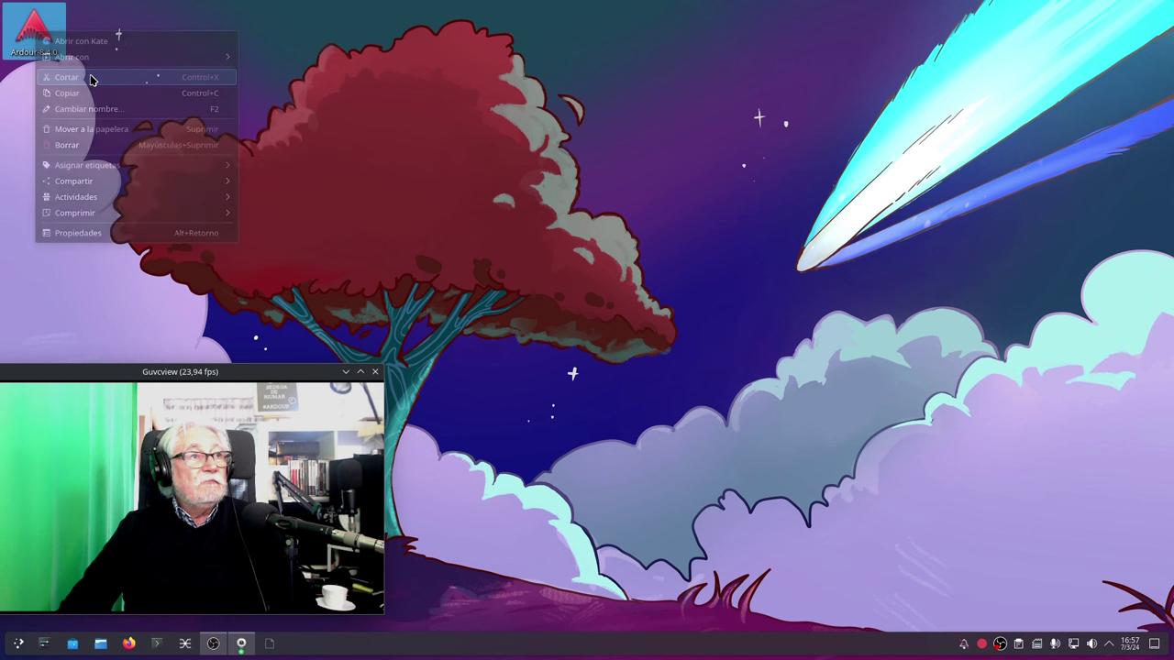
{"action": "right_click", "coordinate": [35, 34]}
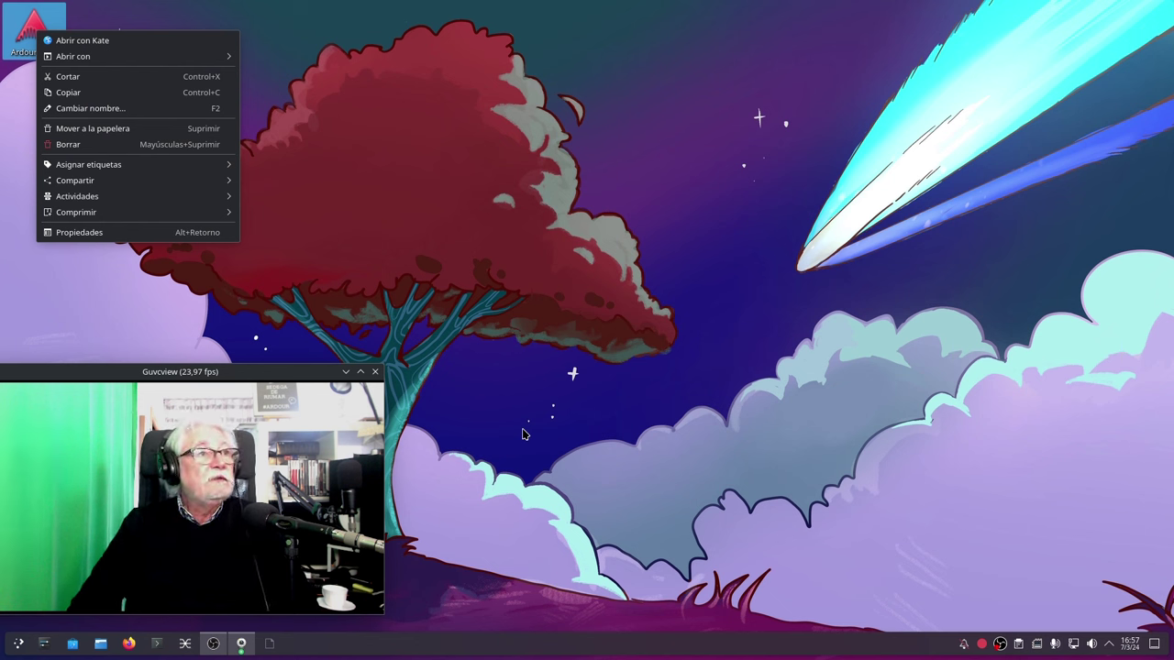
{"action": "left_click", "coordinate": [29, 25]}
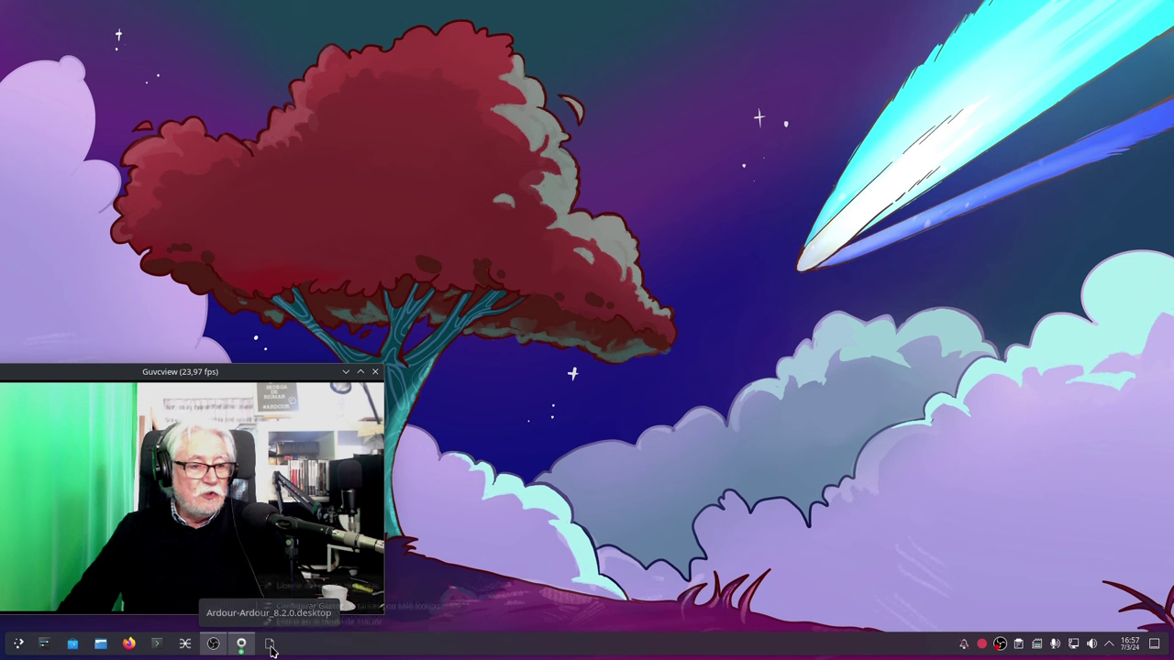
- Unpin the old Ardour 8.2.0 launcher from the taskbar and place the Ardour-8.4.0 launcher there instead
{"action": "right_click", "coordinate": [271, 648]}
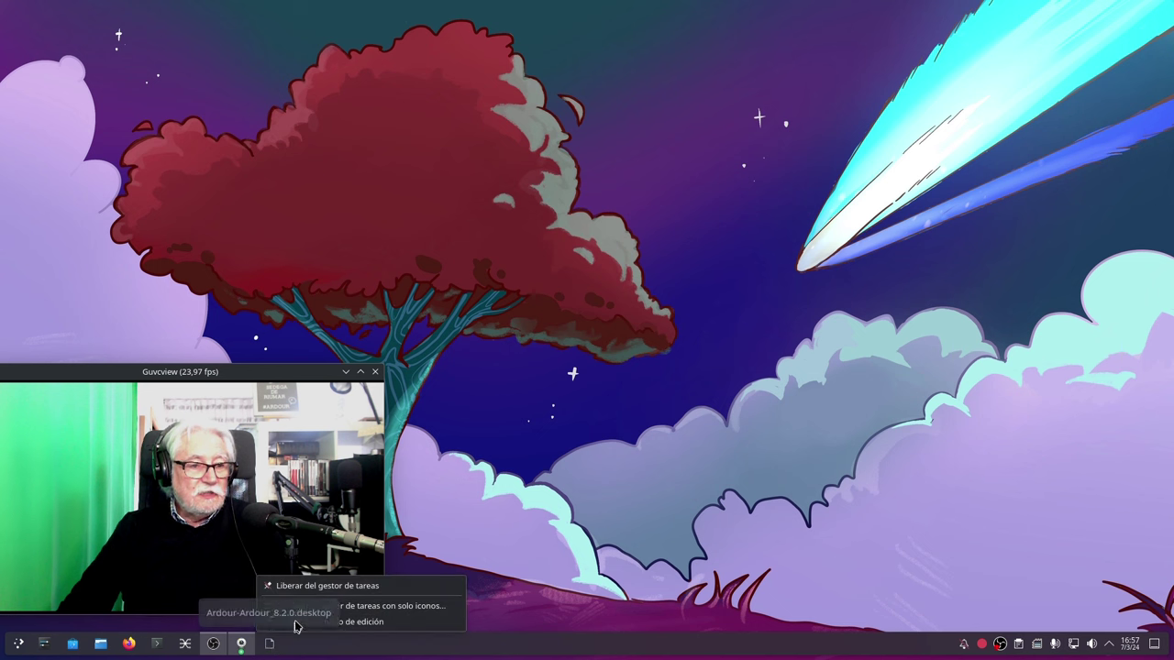
{"action": "left_click", "coordinate": [312, 586]}
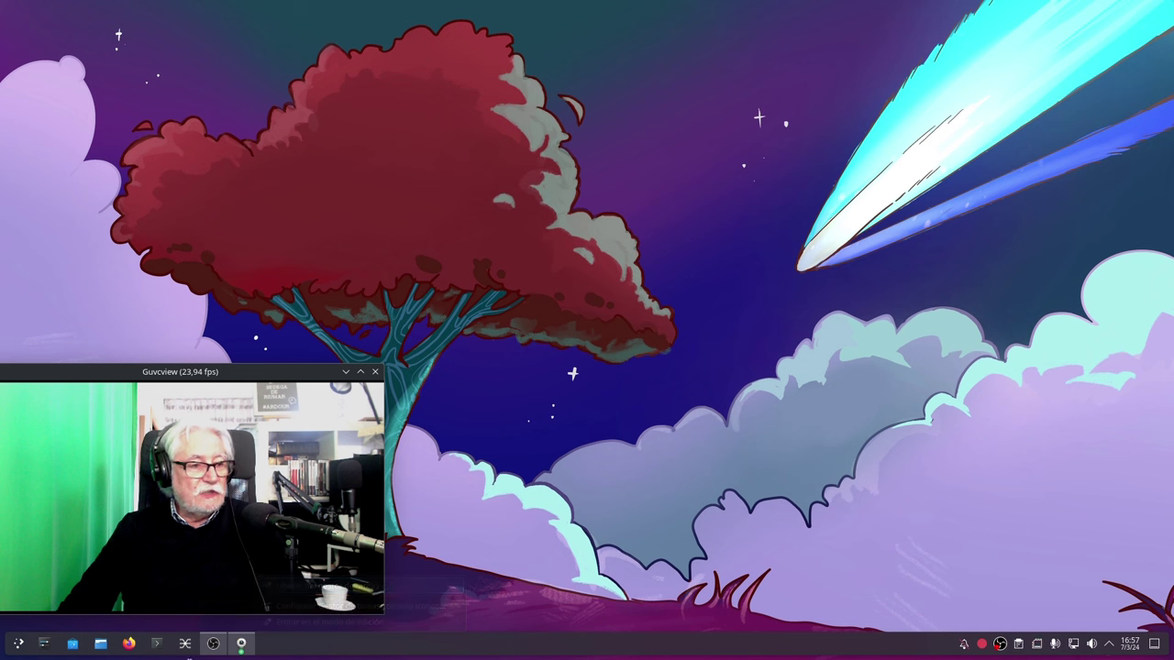
{"action": "left_click", "coordinate": [18, 645]}
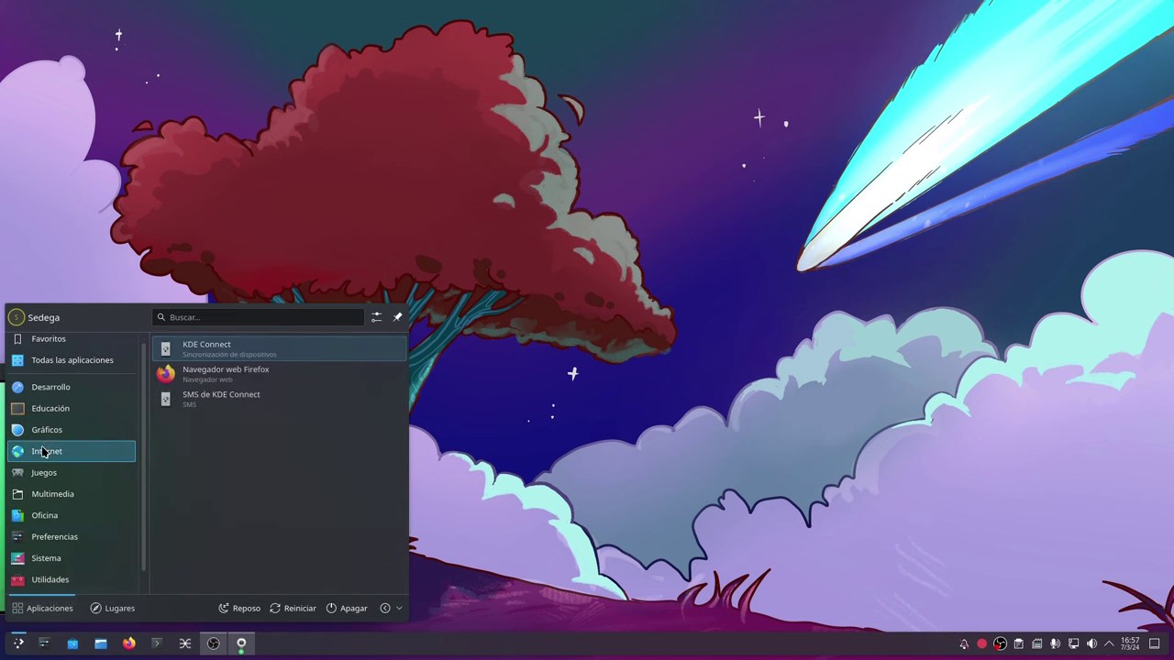
{"action": "mouse_move", "coordinate": [69, 500]}
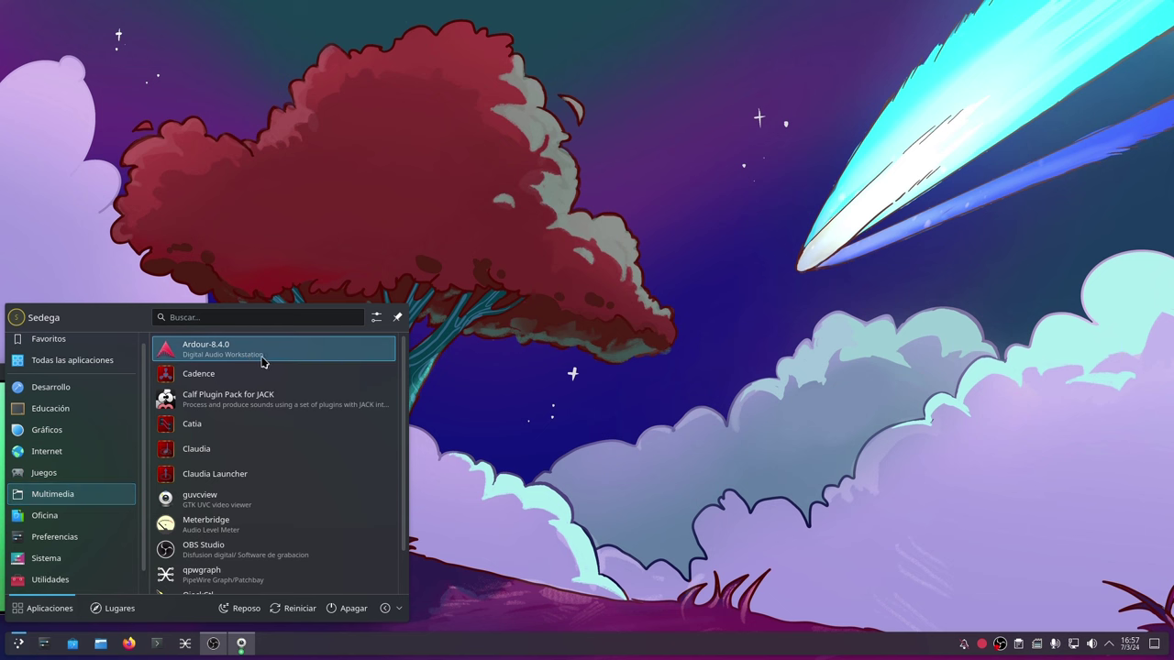
{"action": "right_click", "coordinate": [231, 354]}
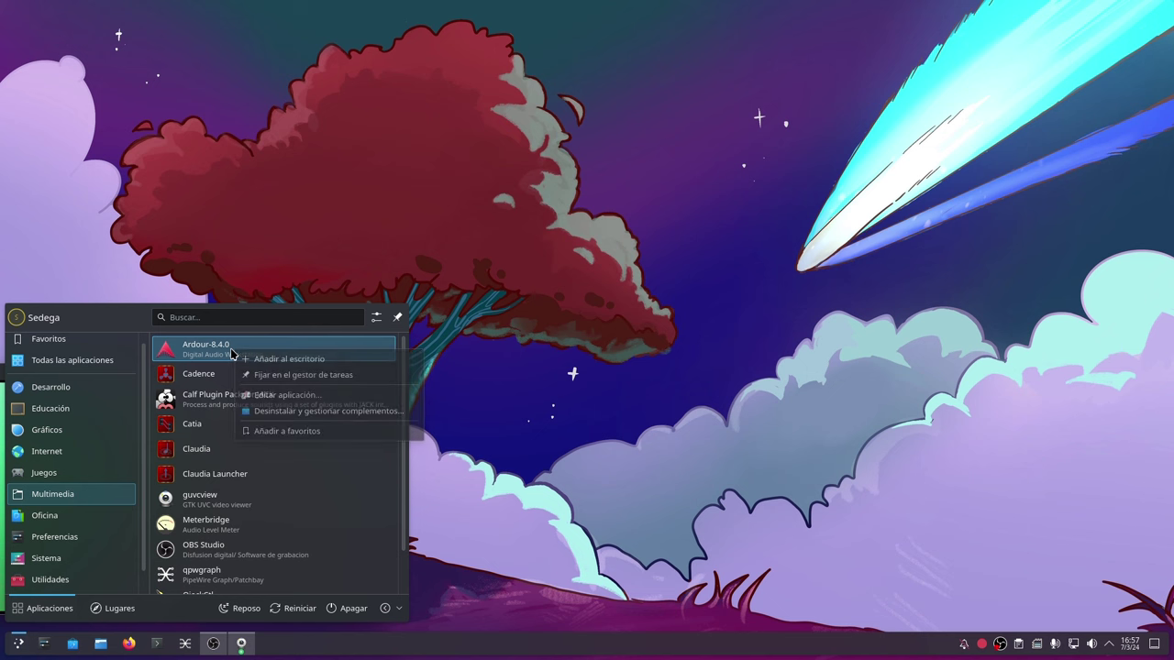
{"action": "left_click", "coordinate": [175, 347]}
{"action": "left_click_drag", "start_coordinate": [330, 348], "coordinate": [270, 644]}
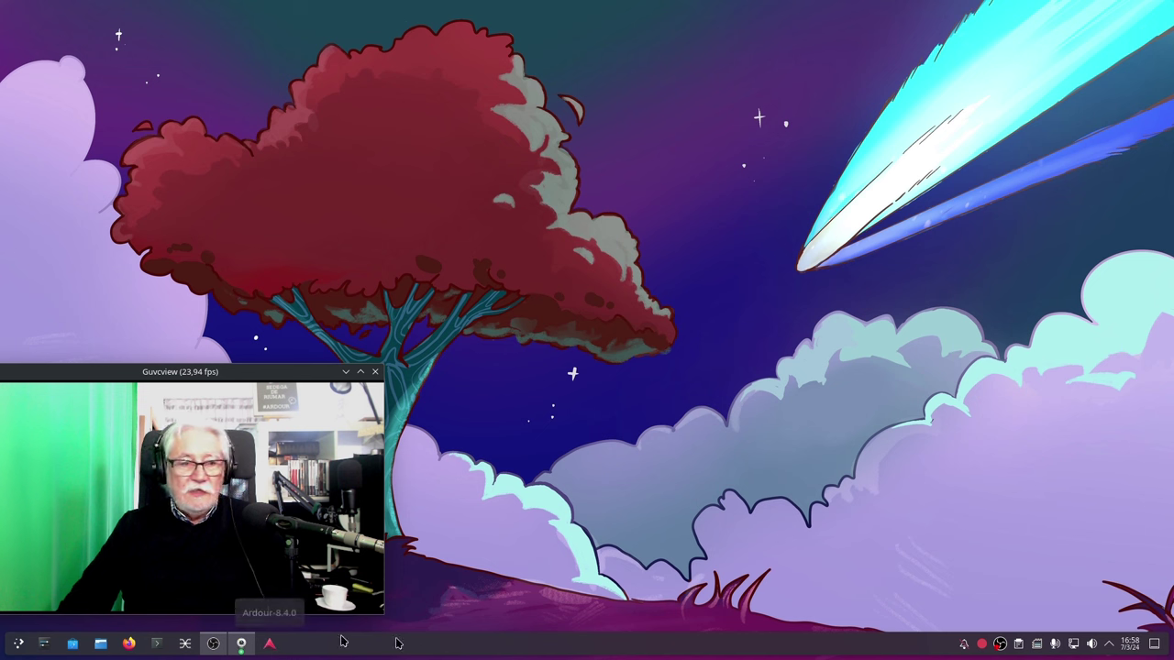
- Launch Cadence and examine the JACK status and the driver page of the JACK settings
{"action": "left_click", "coordinate": [17, 644]}
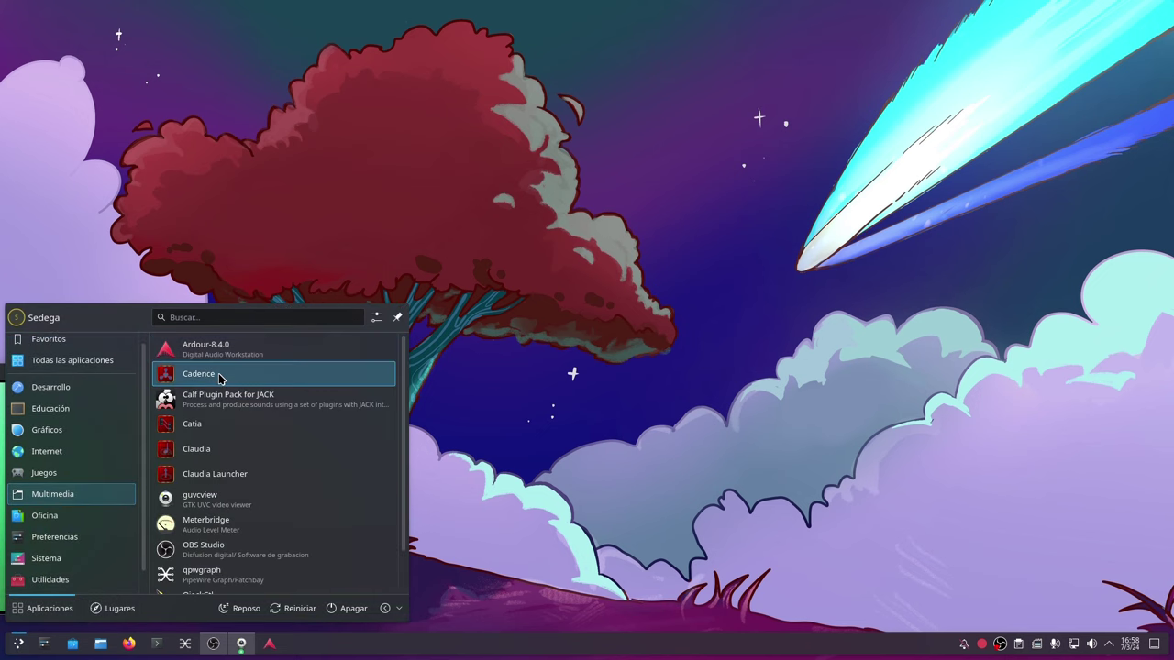
{"action": "left_click", "coordinate": [221, 376]}
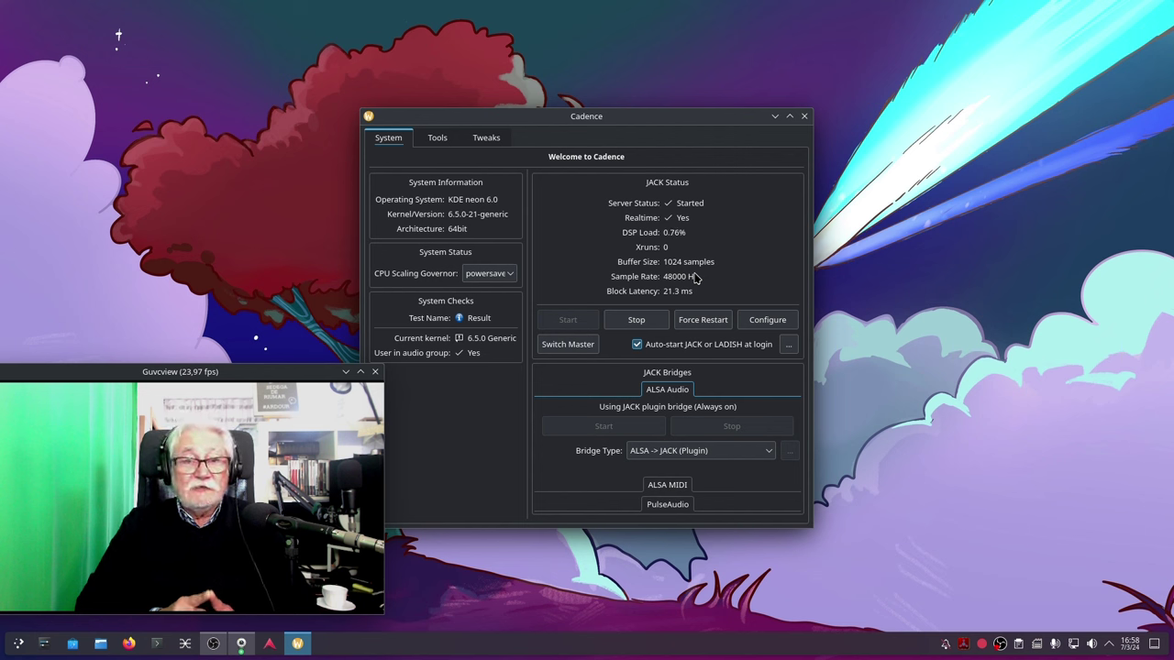
{"action": "left_click", "coordinate": [774, 324]}
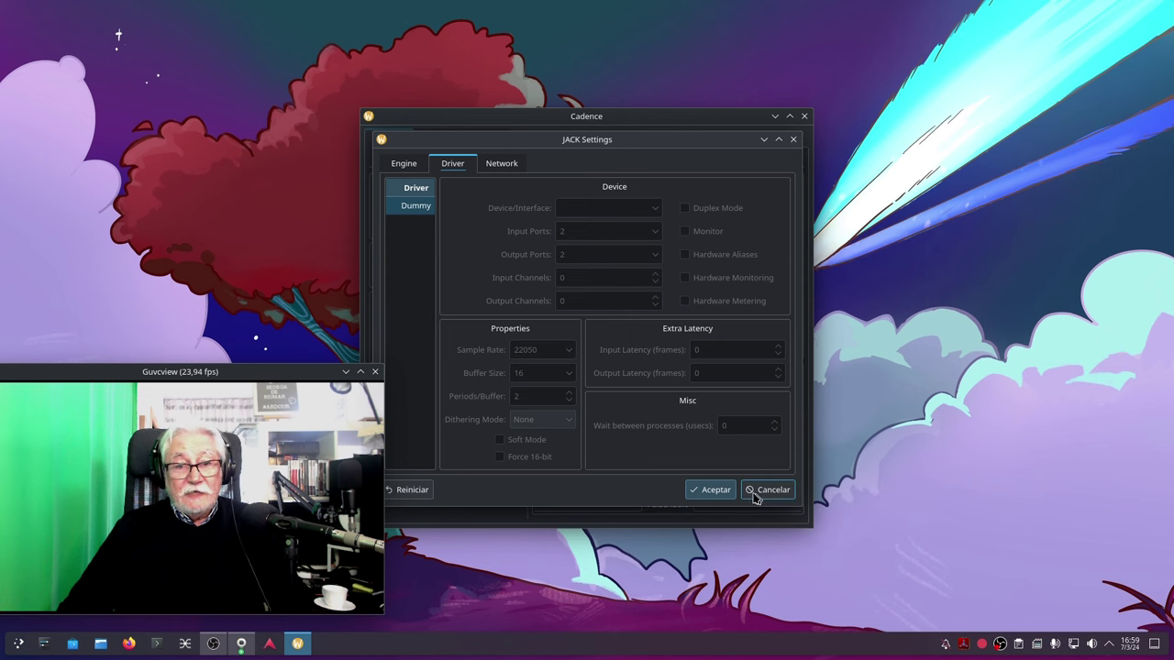
{"action": "left_click", "coordinate": [717, 492]}
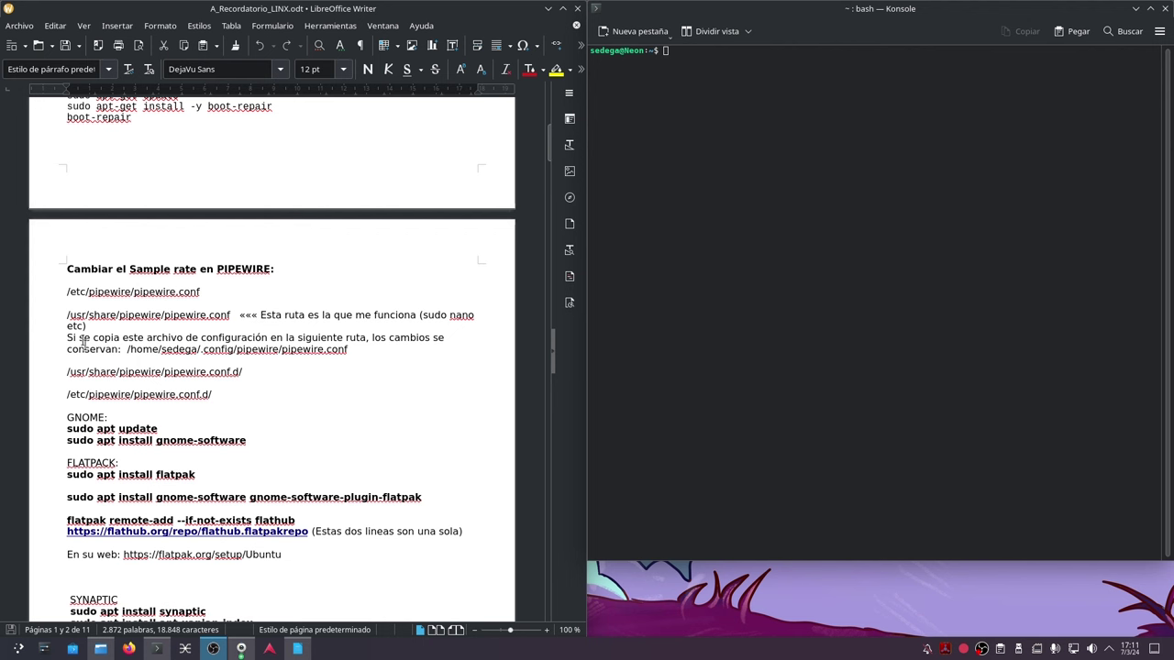
- Open /usr/share/pipewire/pipewire.conf with sudo nano, copying the path from the notes document and entering the account password
{"action": "scroll", "coordinate": [69, 295], "scroll_direction": "down", "scroll_amount": 1}
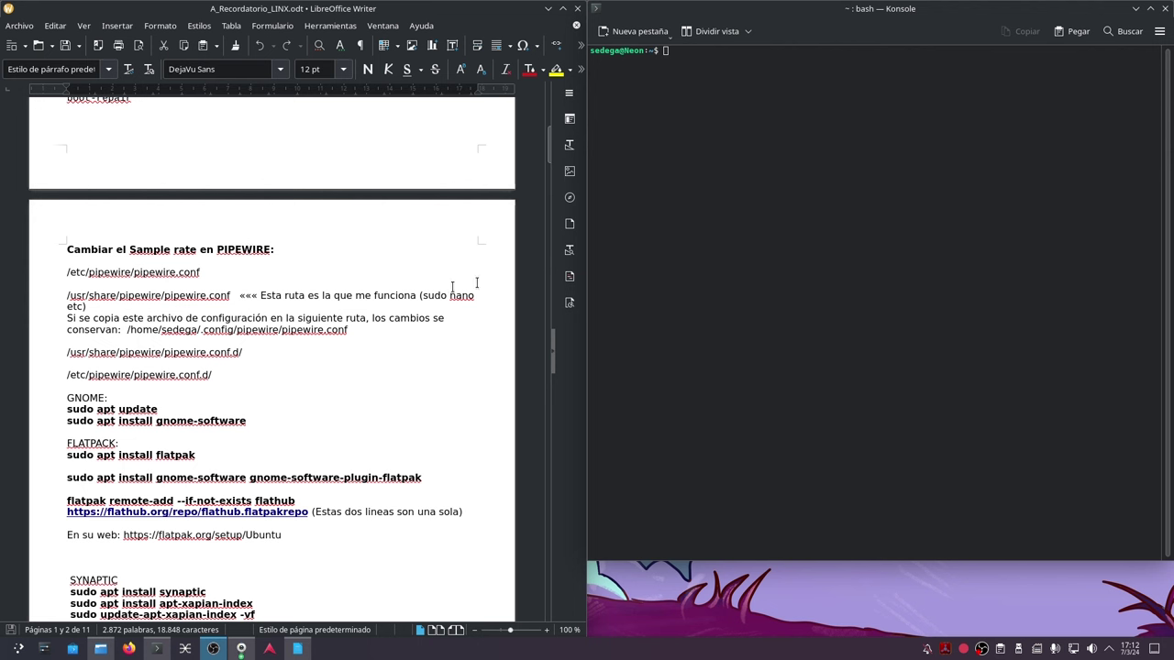
{"action": "left_click", "coordinate": [701, 109]}
{"action": "type", "text": "s"}
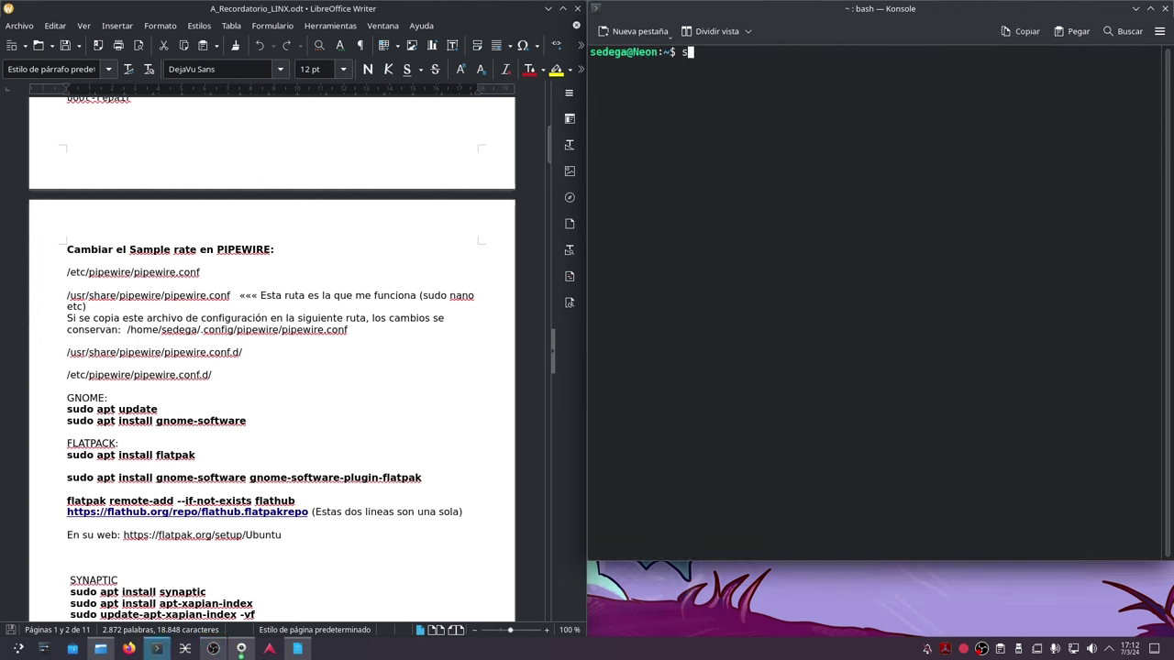
{"action": "type", "text": "udo nano"}
{"action": "left_click_drag", "start_coordinate": [66, 298], "coordinate": [229, 304]}
{"action": "right_click", "coordinate": [186, 300]}
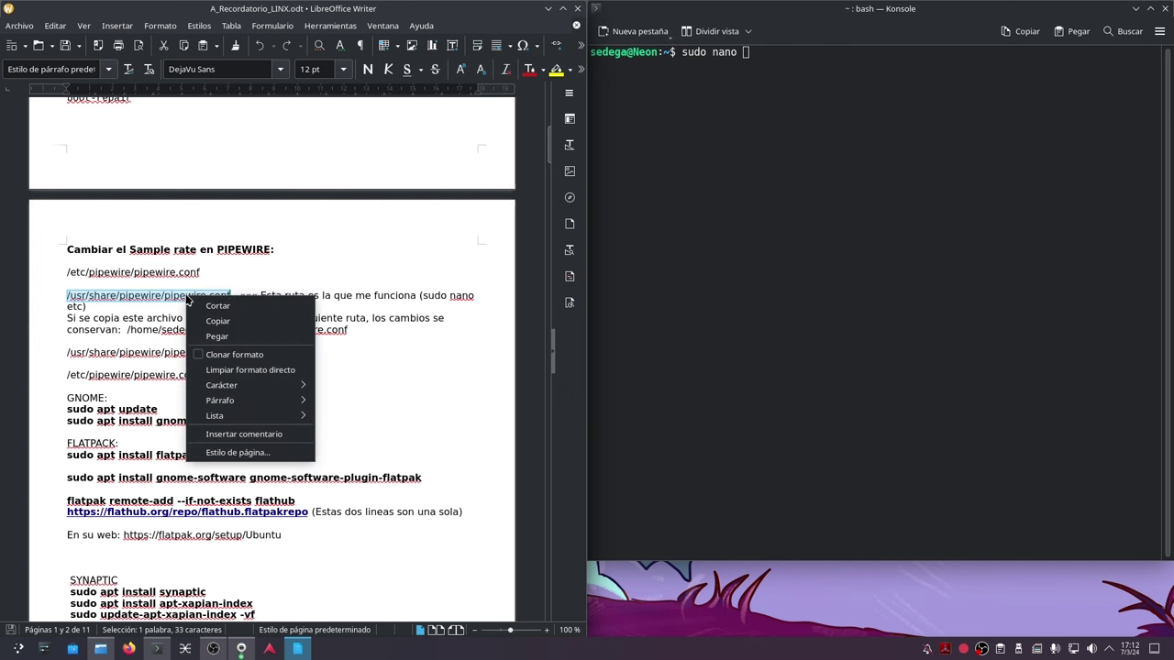
{"action": "left_click", "coordinate": [218, 321]}
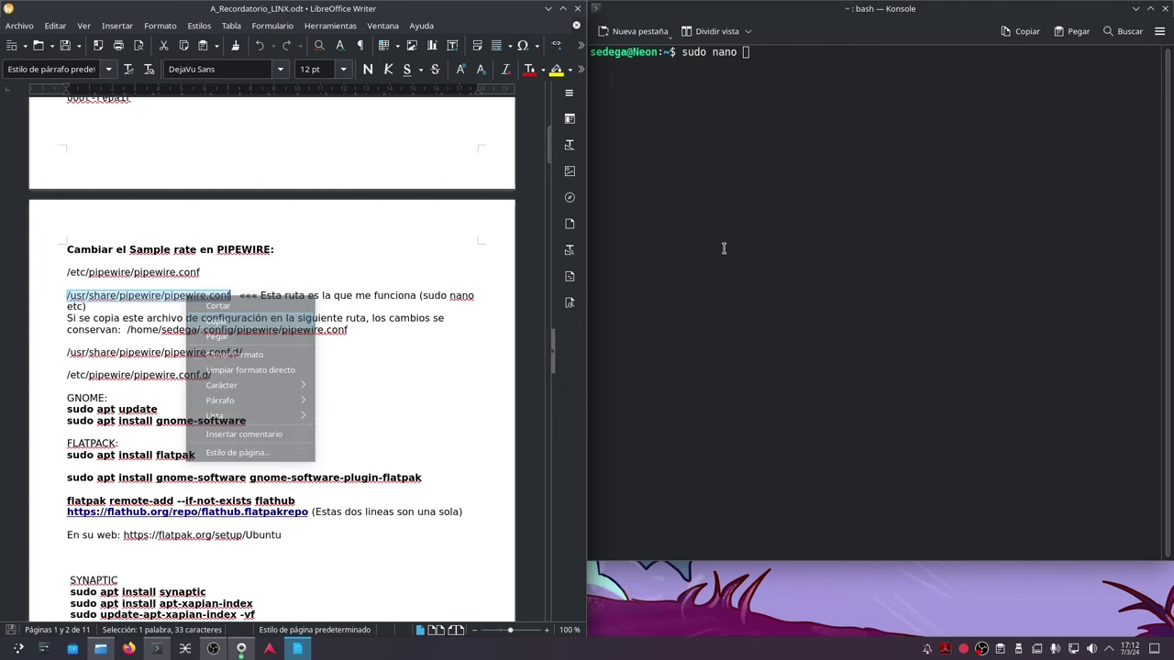
{"action": "left_click", "coordinate": [763, 51]}
{"action": "key", "text": "ctrl+shift+v"}
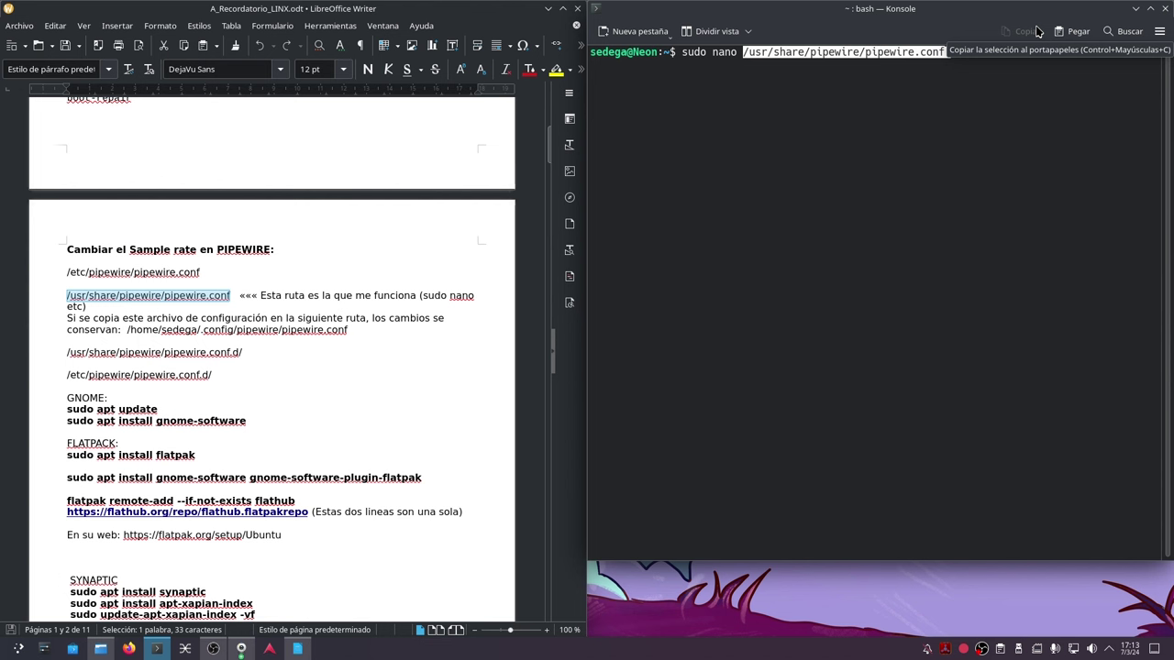
{"action": "key", "text": "Return"}
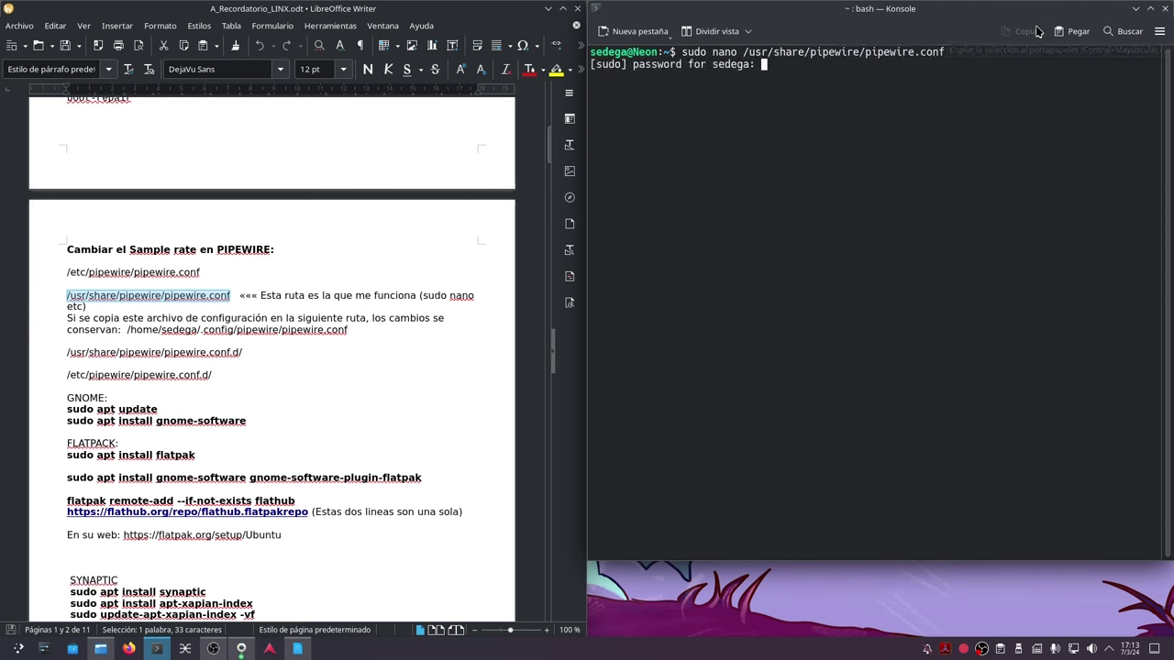
{"action": "key", "text": "Return"}
- Uncomment the default.clock.rate line in the DSP configuration properties
{"action": "key", "text": "Down"}
{"action": "key", "text": "Down"}
{"action": "key", "text": "Down"}
{"action": "key", "text": "Down"}
{"action": "key", "text": "Down"}
{"action": "key", "text": "Down"}
{"action": "key", "text": "Down"}
{"action": "key", "text": "Down"}
{"action": "key", "text": "Down"}
{"action": "key", "text": "Down"}
{"action": "key", "text": "Down"}
{"action": "key", "text": "Down"}
{"action": "key", "text": "Down"}
{"action": "key", "text": "Down"}
{"action": "key", "text": "Down"}
{"action": "key", "text": "Down"}
{"action": "key", "text": "Down"}
{"action": "key", "text": "Down"}
{"action": "key", "text": "Down"}
{"action": "key", "text": "Down"}
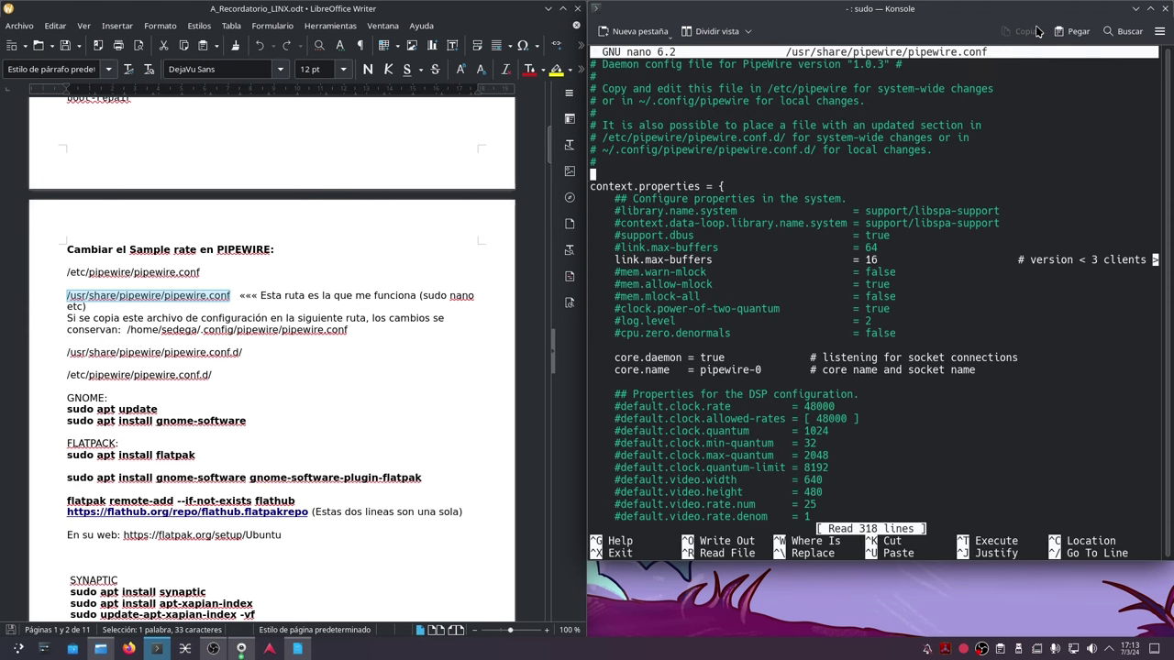
{"action": "key", "text": "Down"}
{"action": "key", "text": "Down"}
{"action": "key", "text": "Down"}
{"action": "key", "text": "Down"}
{"action": "key", "text": "Up"}
{"action": "key", "text": "Up"}
{"action": "key", "text": "Up"}
{"action": "key", "text": "Up"}
{"action": "key", "text": "Up"}
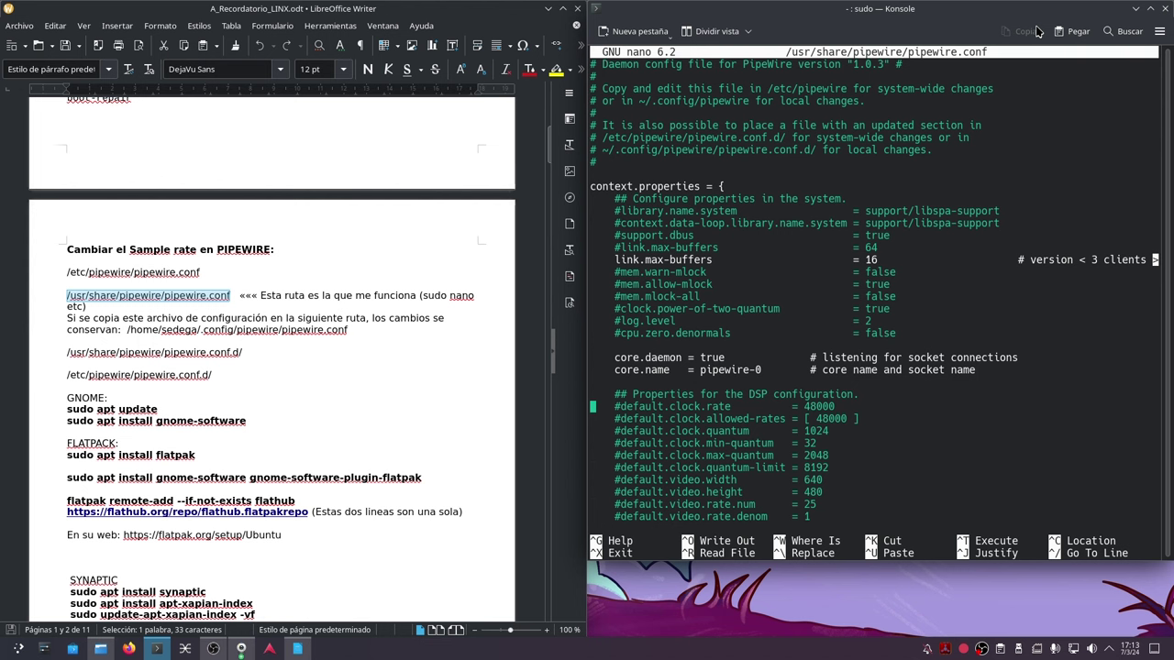
{"action": "key", "text": "Right"}
{"action": "key", "text": "Right"}
{"action": "key", "text": "Right"}
{"action": "key", "text": "Right"}
{"action": "key", "text": "Delete"}
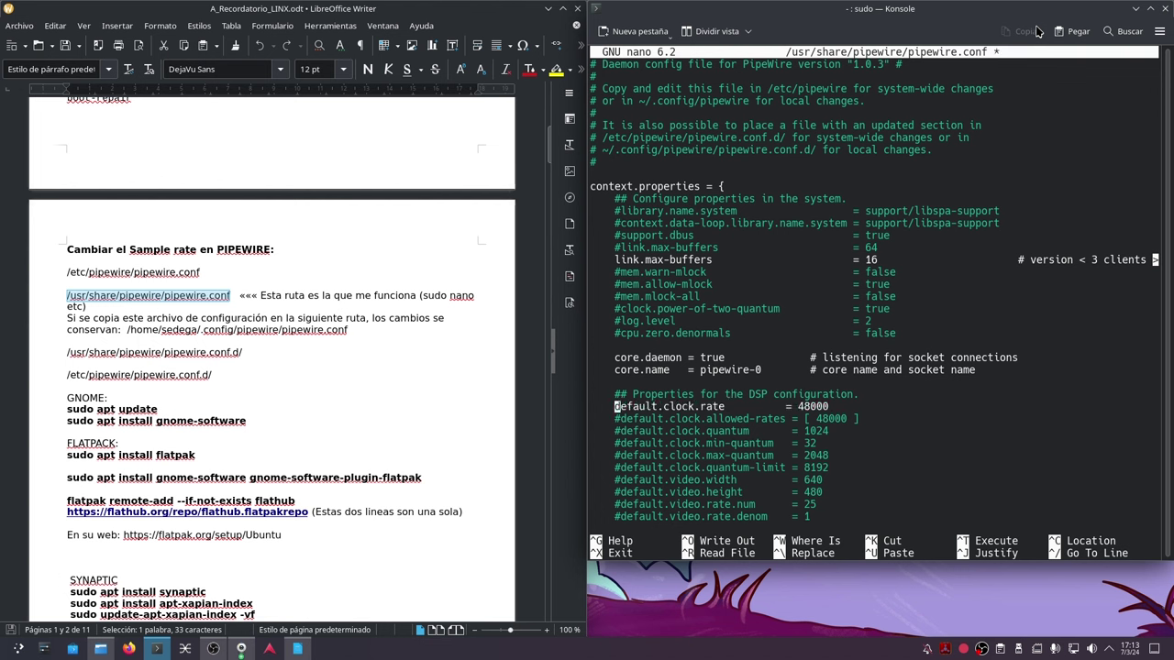
- Set the default.clock.rate value to 44100
{"action": "key", "text": "Right"}
{"action": "key", "text": "Right"}
{"action": "key", "text": "Right"}
{"action": "key", "text": "Right"}
{"action": "key", "text": "Right"}
{"action": "key", "text": "Right"}
{"action": "key", "text": "Right"}
{"action": "key", "text": "Right"}
{"action": "key", "text": "Right"}
{"action": "key", "text": "Right"}
{"action": "key", "text": "Right"}
{"action": "key", "text": "Right"}
{"action": "key", "text": "Right"}
{"action": "key", "text": "Right"}
{"action": "key", "text": "Right"}
{"action": "key", "text": "Right"}
{"action": "key", "text": "Right"}
{"action": "key", "text": "Right"}
{"action": "key", "text": "Right"}
{"action": "key", "text": "Right"}
{"action": "key", "text": "Right"}
{"action": "key", "text": "Right"}
{"action": "key", "text": "Right"}
{"action": "key", "text": "Right"}
{"action": "key", "text": "Right"}
{"action": "key", "text": "Right"}
{"action": "key", "text": "Right"}
{"action": "key", "text": "Right"}
{"action": "key", "text": "Right"}
{"action": "key", "text": "Right"}
{"action": "key", "text": "Delete"}
{"action": "key", "text": "Delete"}
{"action": "key", "text": "Delete"}
{"action": "key", "text": "Delete"}
{"action": "key", "text": "Delete"}
{"action": "type", "text": "44100"}
- Save pipewire.conf under the same name and exit nano
{"action": "key", "text": "ctrl+o"}
{"action": "key", "text": "Return"}
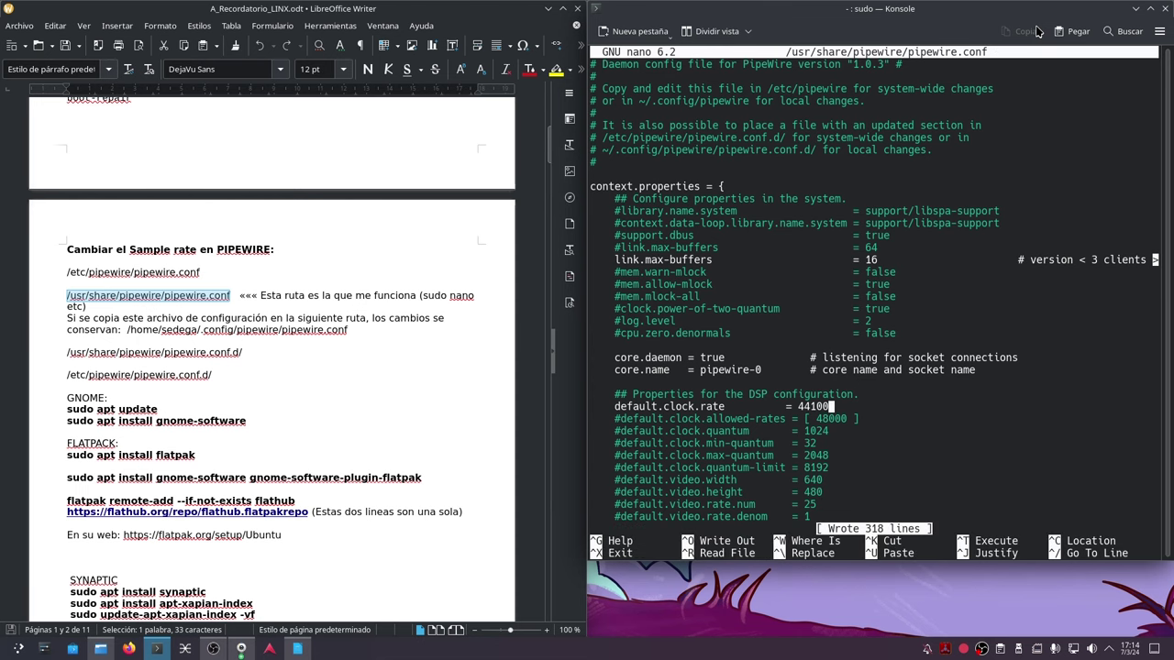
{"action": "key", "text": "ctrl+x"}
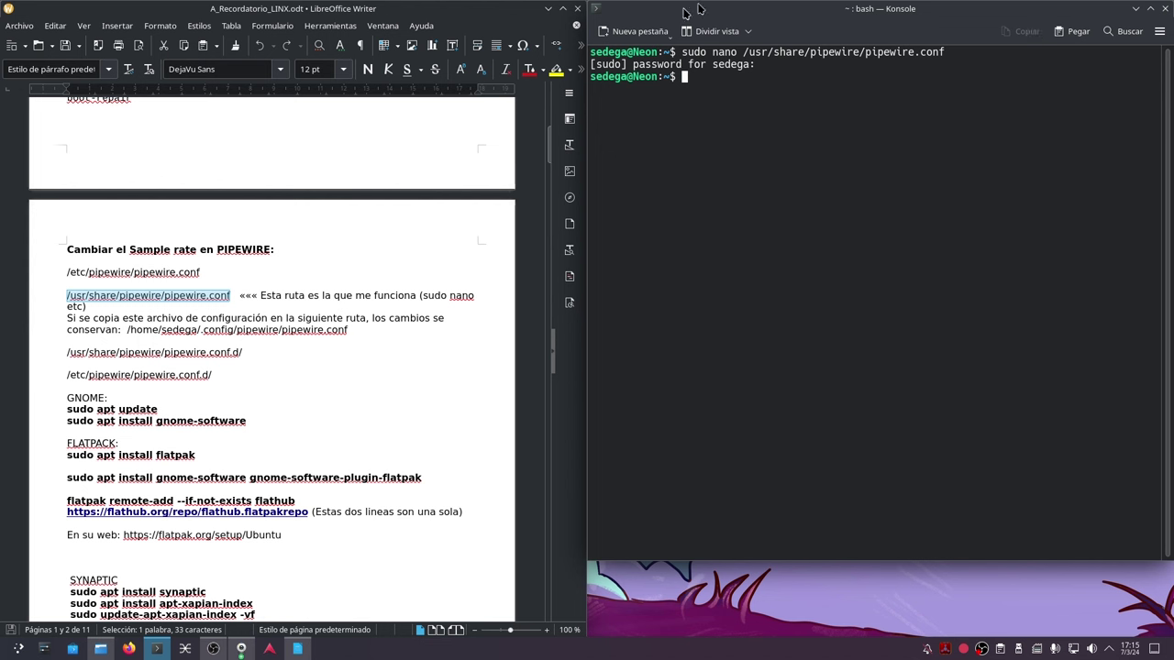
- Select the home folder's .config/pipewire/pipewire.conf path in the notes on keeping the configuration changes
{"action": "left_click", "coordinate": [66, 321]}
{"action": "triple_click", "coordinate": [66, 321]}
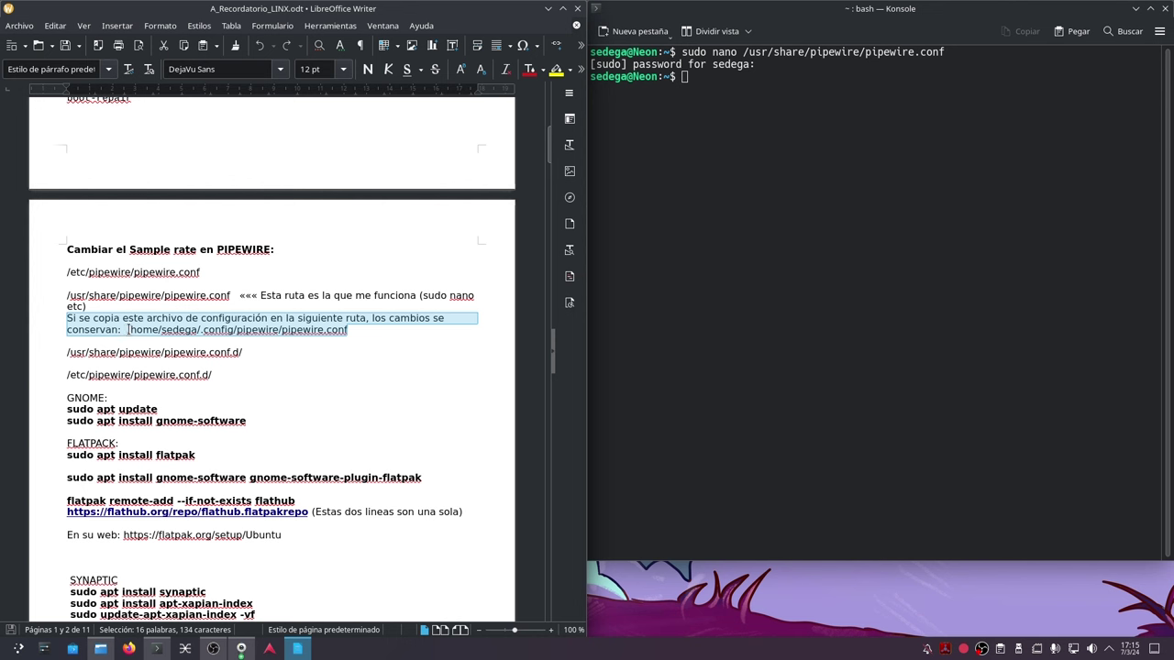
{"action": "key", "text": "Down"}
{"action": "left_click_drag", "start_coordinate": [127, 330], "coordinate": [360, 339]}
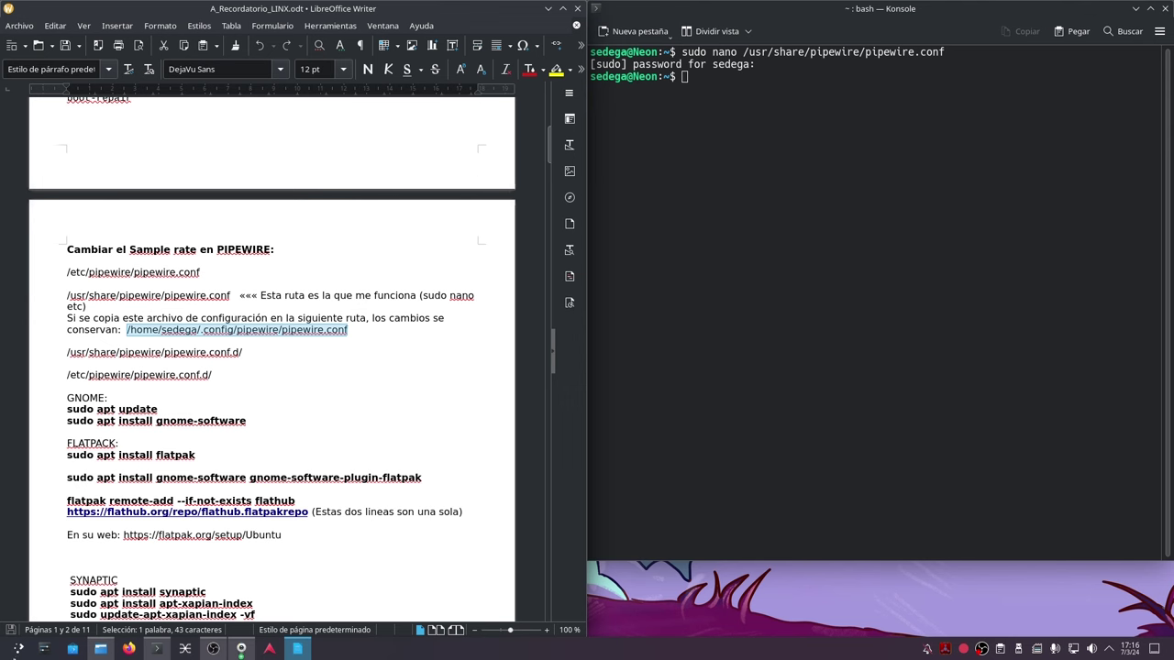
- Switch to the Dolphin file manager, place its window beside the notes and go to the home folder
{"action": "left_click", "coordinate": [72, 649]}
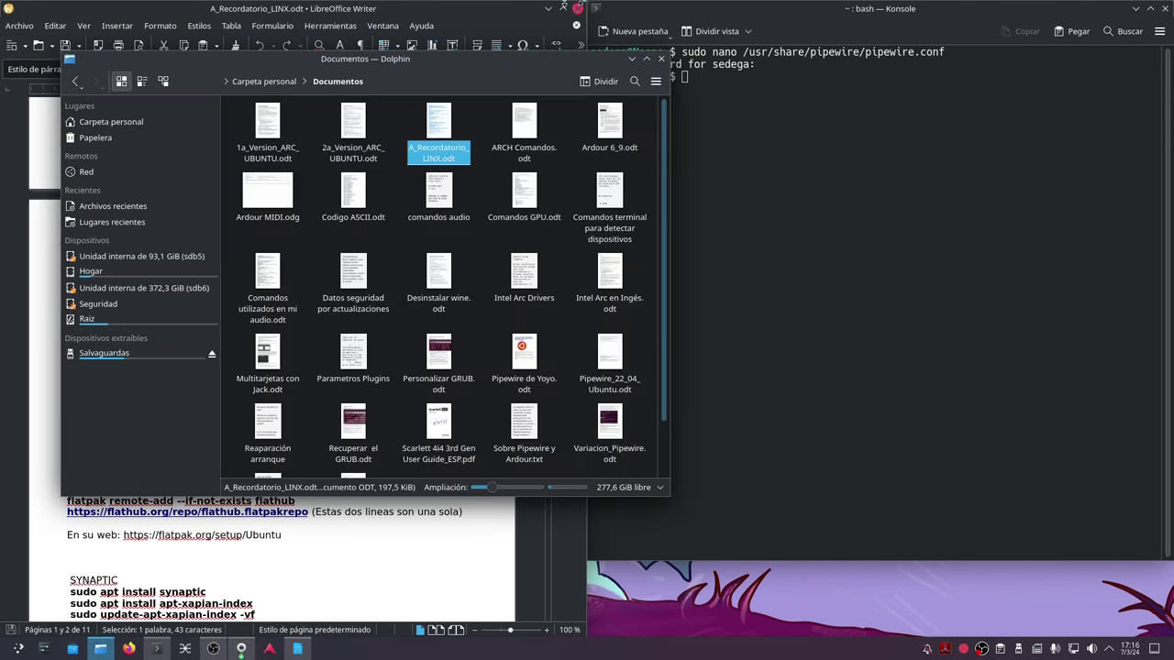
{"action": "left_click_drag", "start_coordinate": [437, 60], "coordinate": [924, 14]}
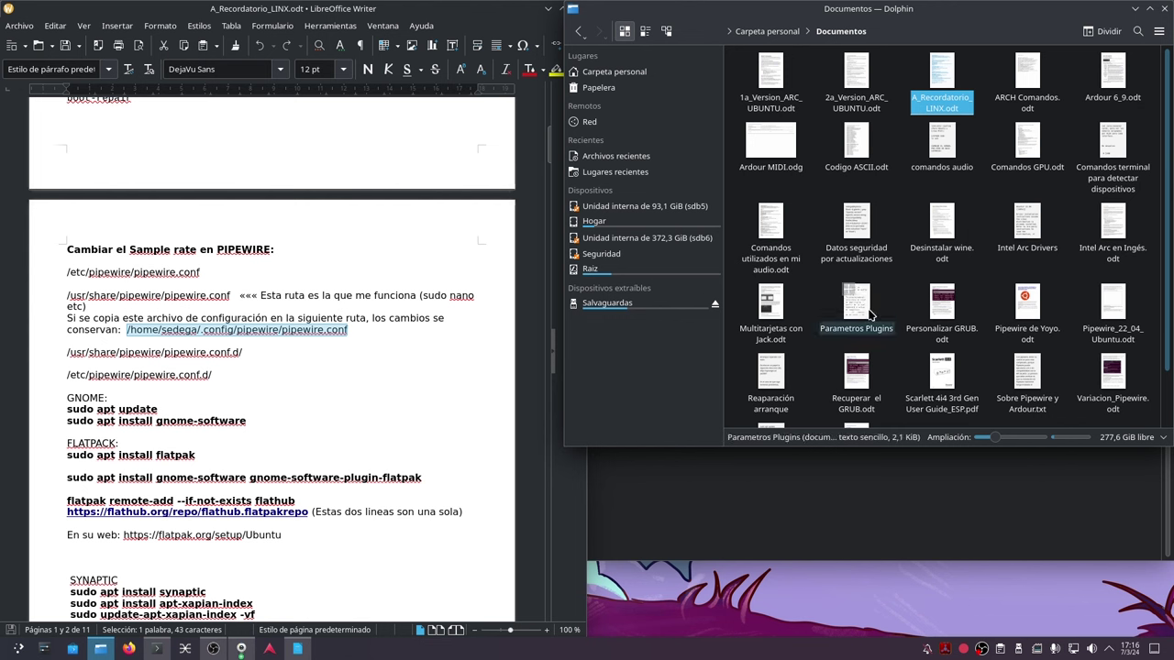
{"action": "left_click", "coordinate": [614, 71]}
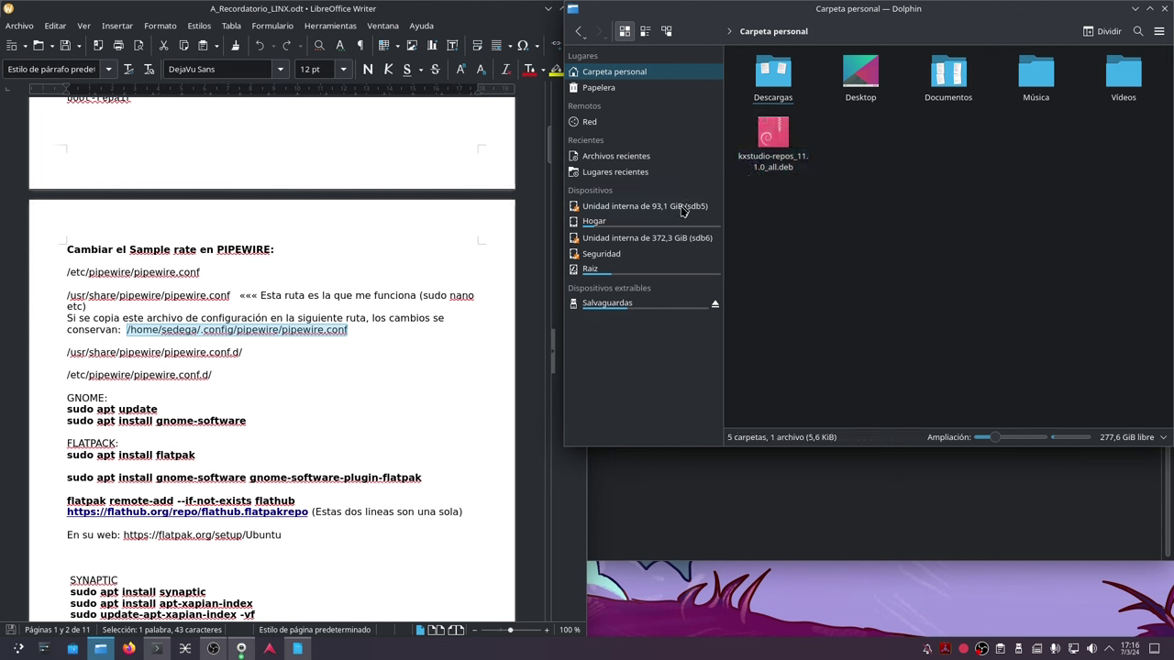
- Copy pipewire.conf from the /usr/share/pipewire folder of the root device
{"action": "left_click", "coordinate": [590, 270]}
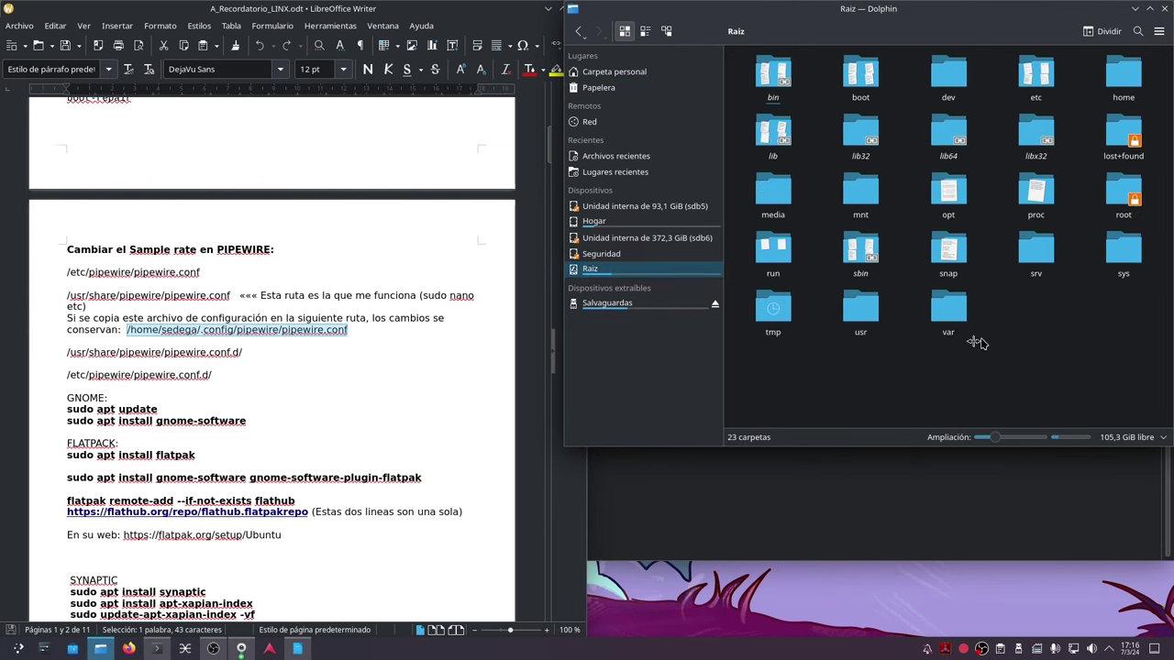
{"action": "double_click", "coordinate": [862, 314]}
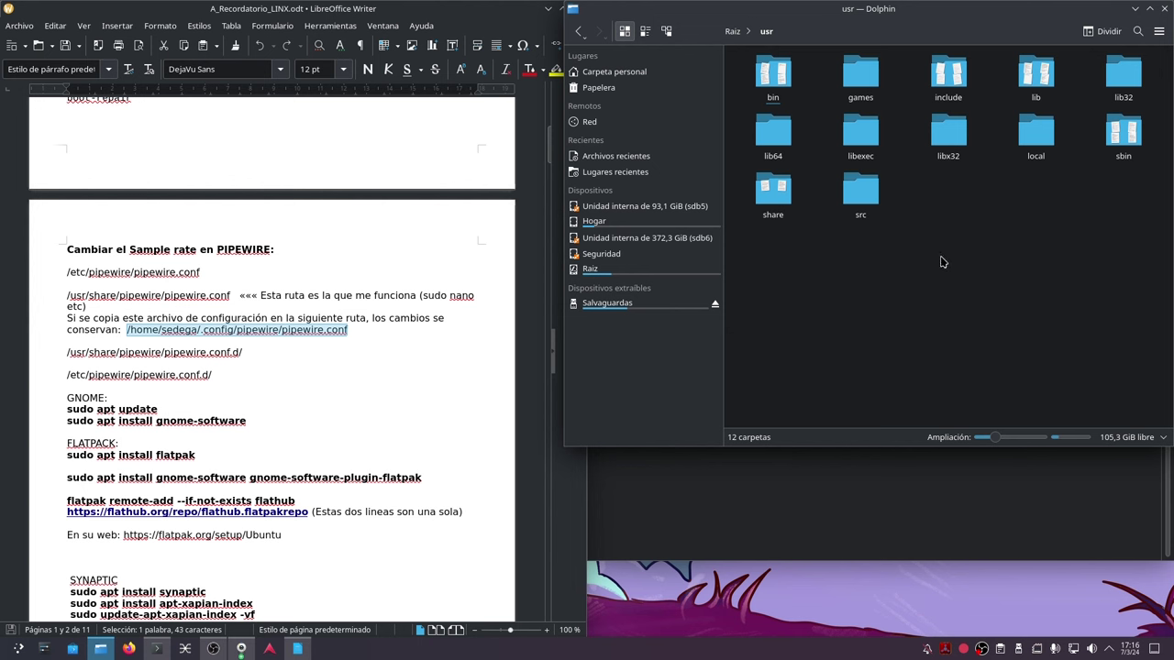
{"action": "double_click", "coordinate": [773, 192]}
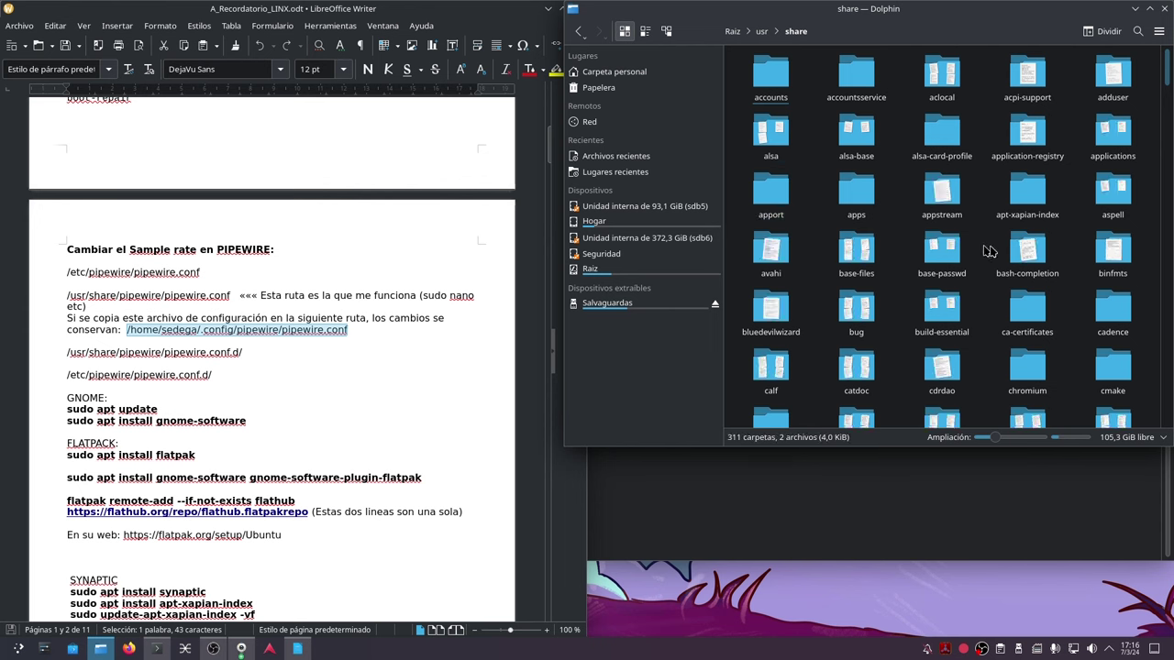
{"action": "scroll", "coordinate": [874, 337], "scroll_direction": "down", "scroll_amount": 15}
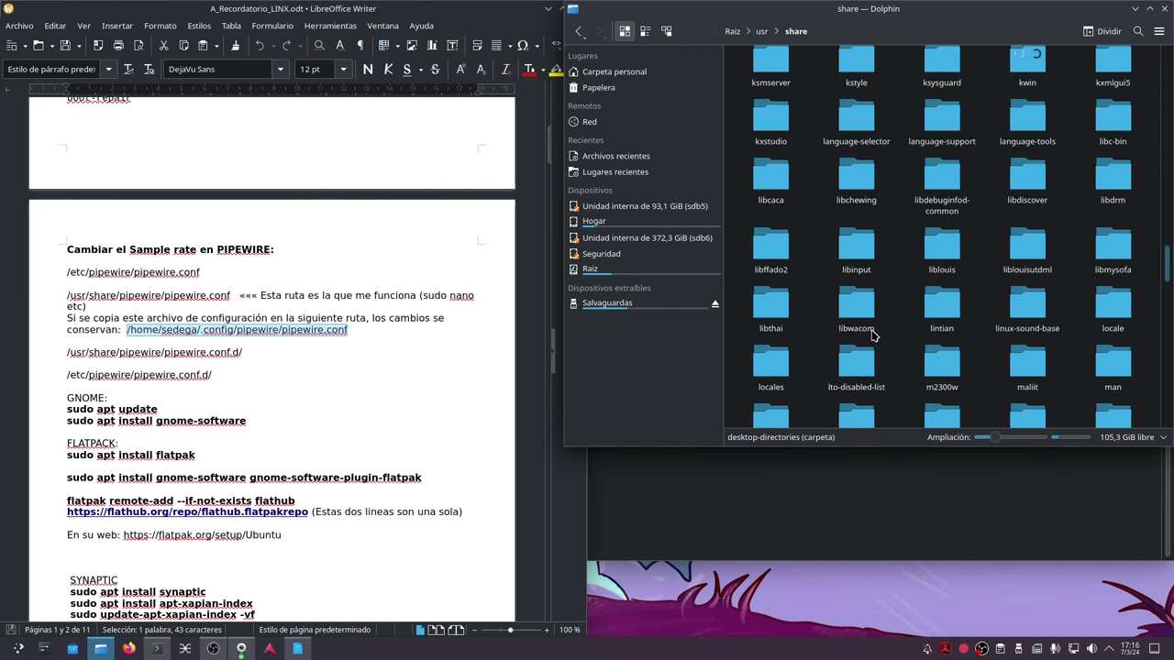
{"action": "scroll", "coordinate": [873, 335], "scroll_direction": "down", "scroll_amount": 10}
{"action": "scroll", "coordinate": [927, 184], "scroll_direction": "up", "scroll_amount": 1}
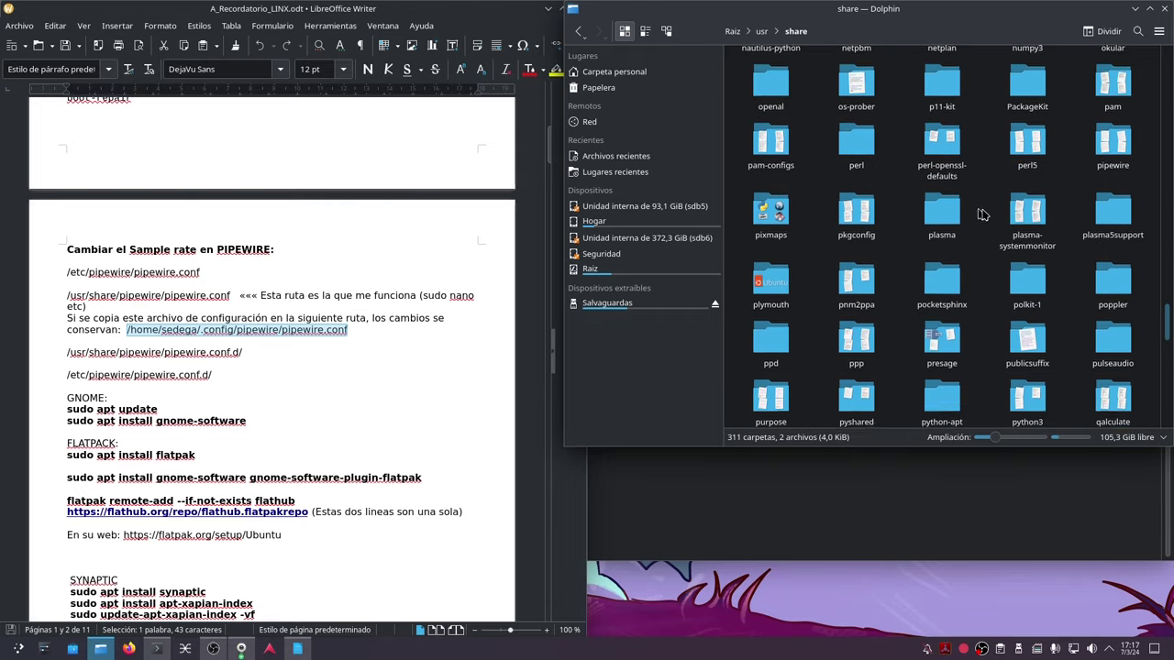
{"action": "left_click", "coordinate": [1110, 129]}
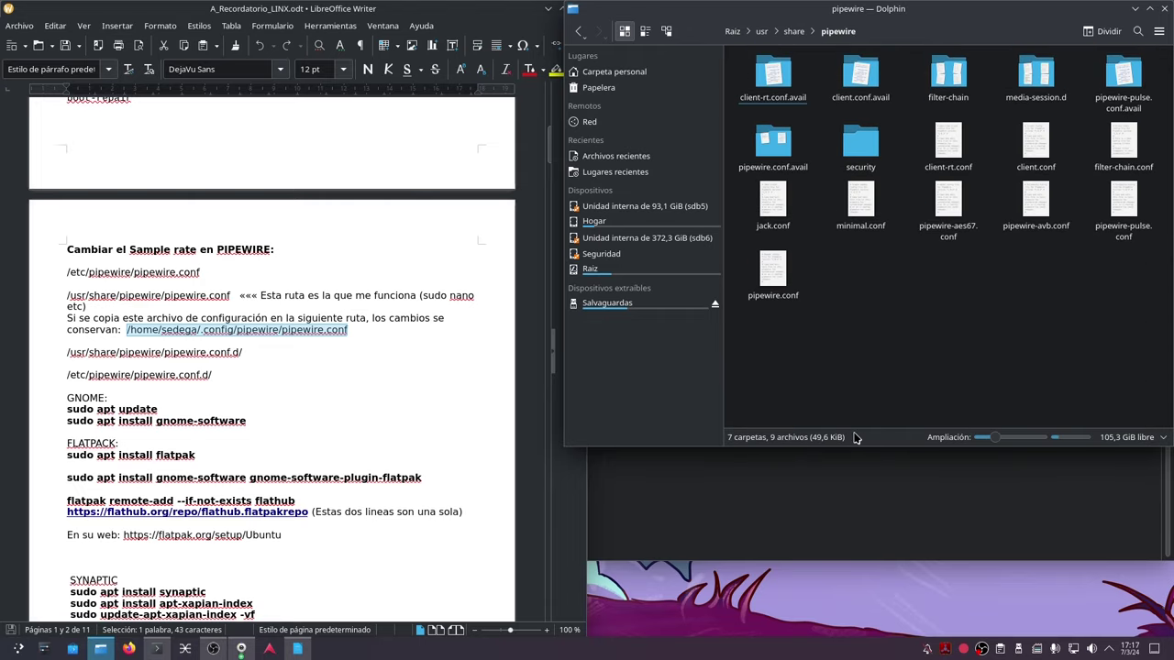
{"action": "right_click", "coordinate": [773, 278]}
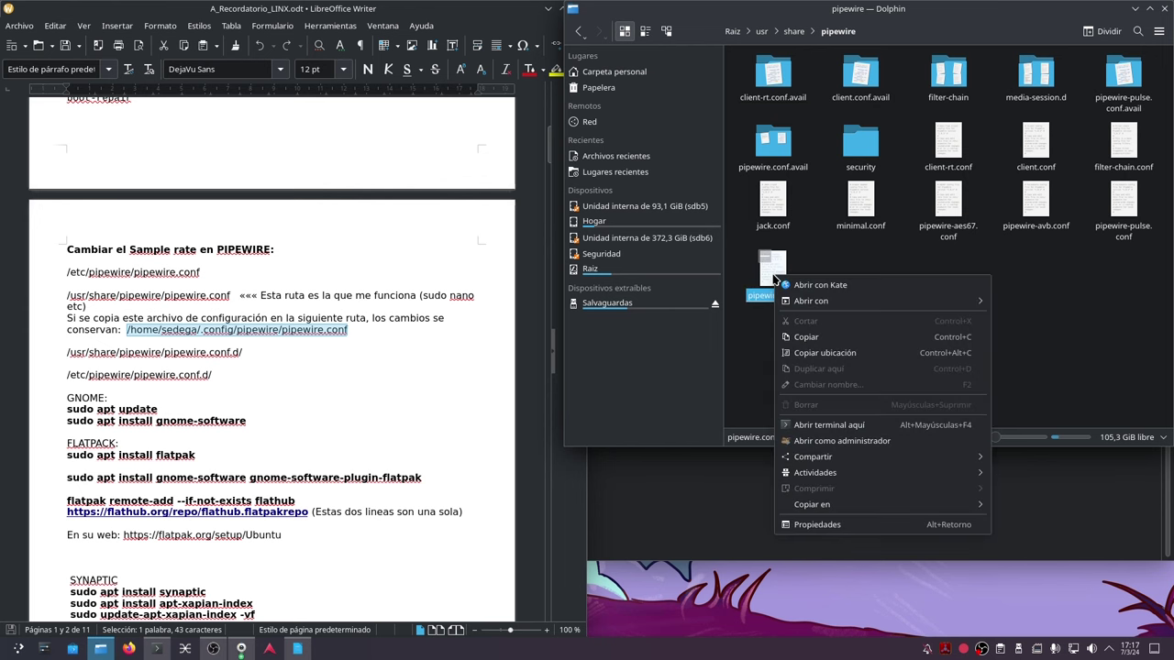
{"action": "left_click", "coordinate": [822, 341]}
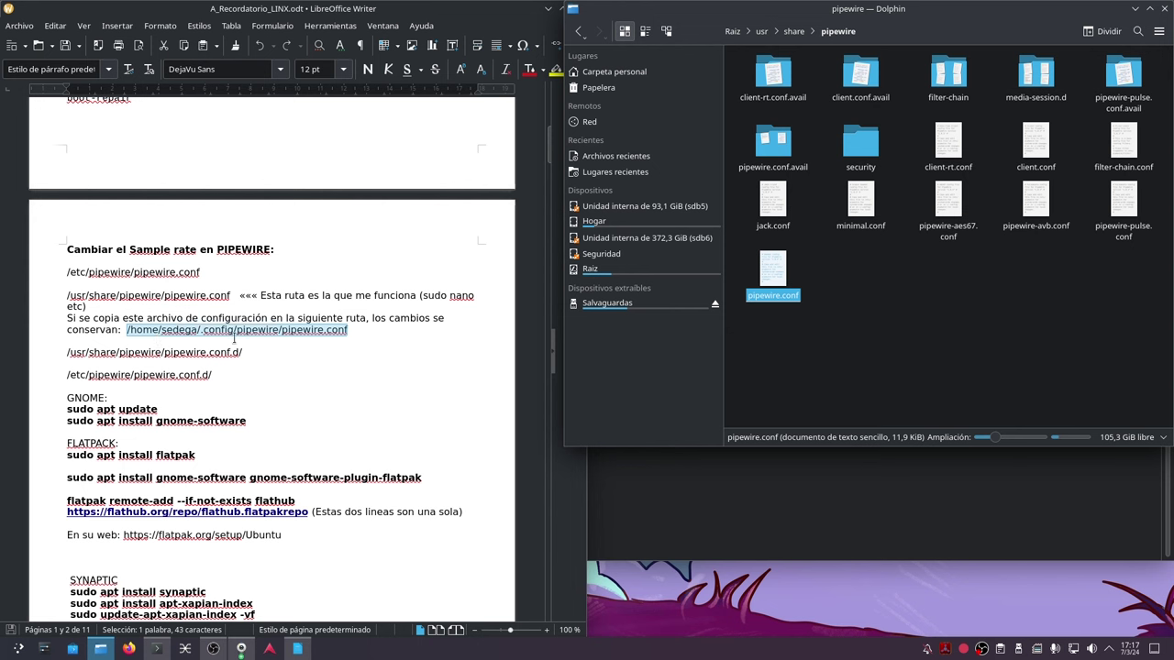
- Show hidden files in the home folder and open its .config folder
{"action": "left_click", "coordinate": [625, 73]}
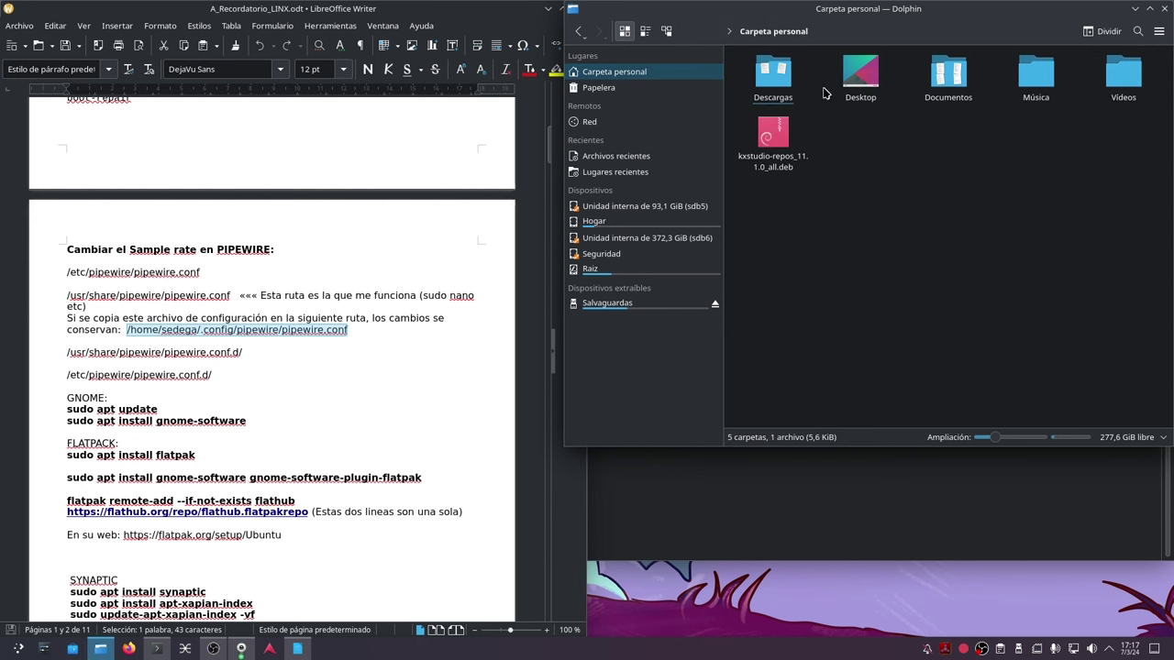
{"action": "left_click", "coordinate": [1157, 33]}
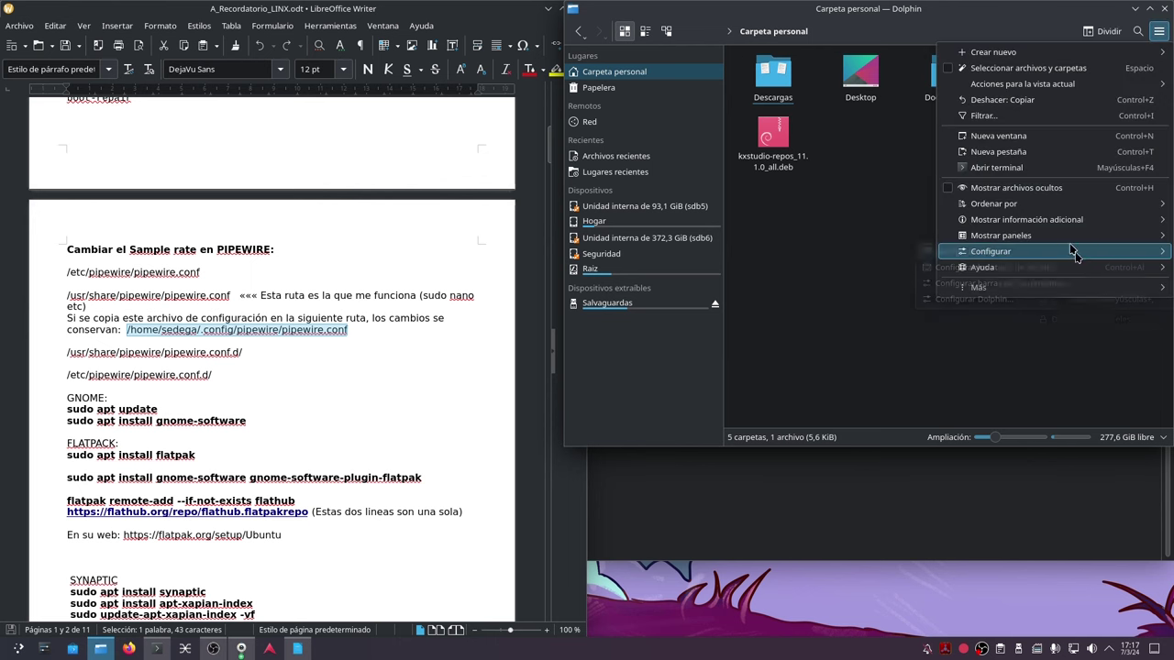
{"action": "left_click", "coordinate": [954, 188]}
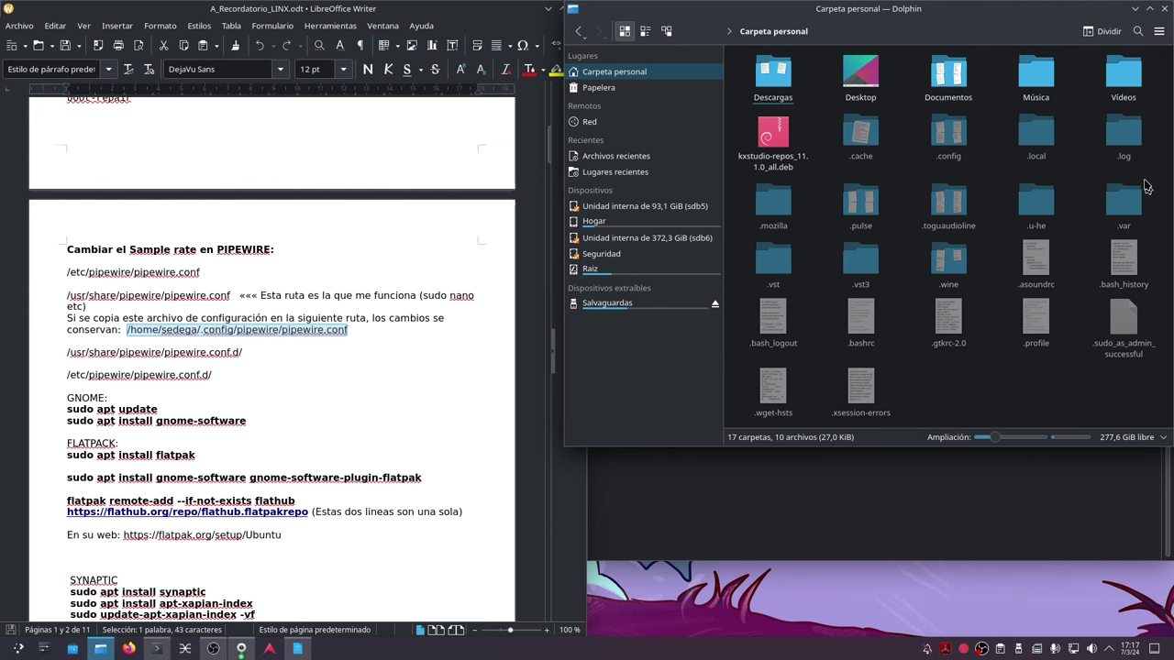
{"action": "left_click", "coordinate": [954, 137]}
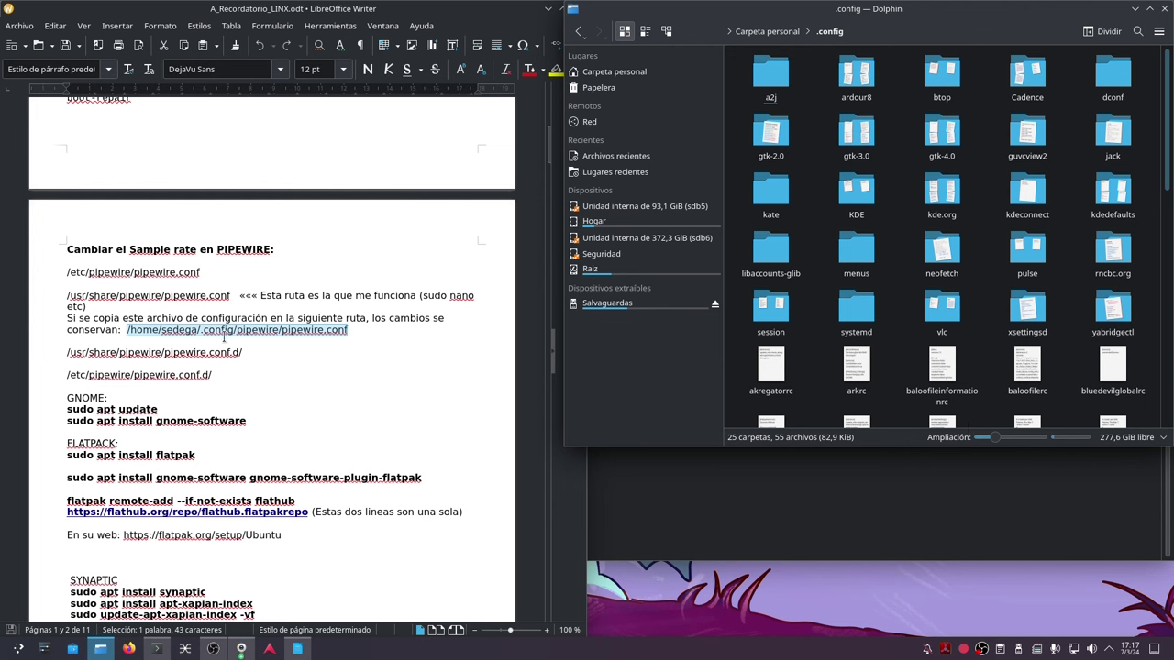
- Create a new folder named pipewire inside .config
{"action": "scroll", "coordinate": [880, 290], "scroll_direction": "down", "scroll_amount": 1}
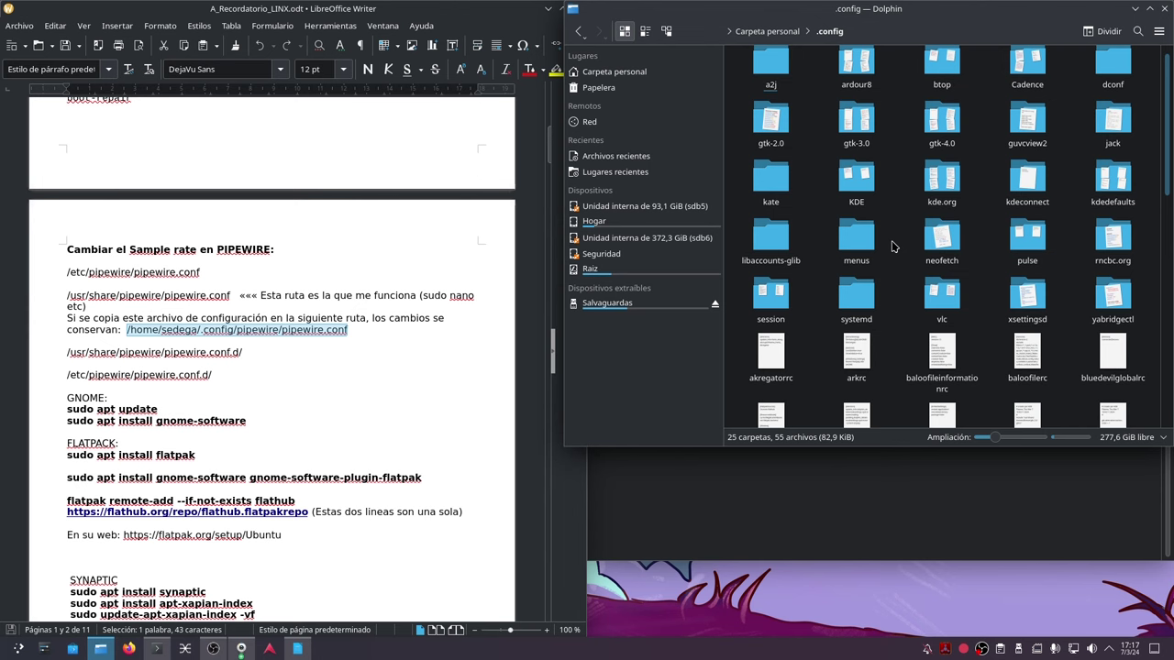
{"action": "scroll", "coordinate": [937, 247], "scroll_direction": "down", "scroll_amount": 2}
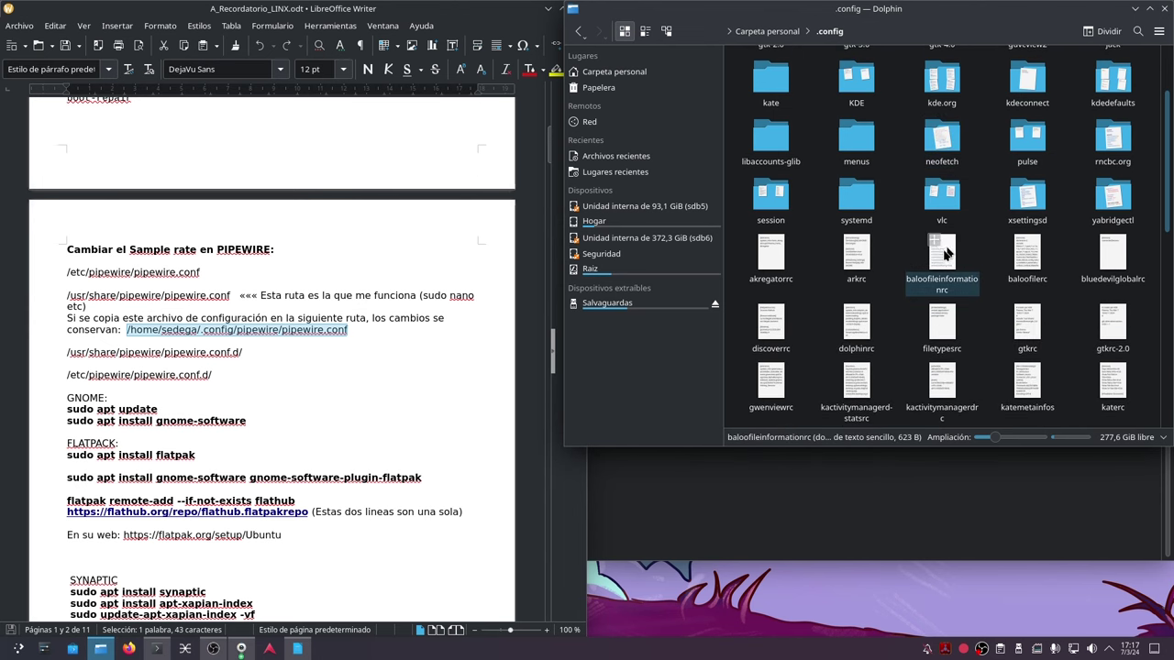
{"action": "right_click", "coordinate": [888, 243]}
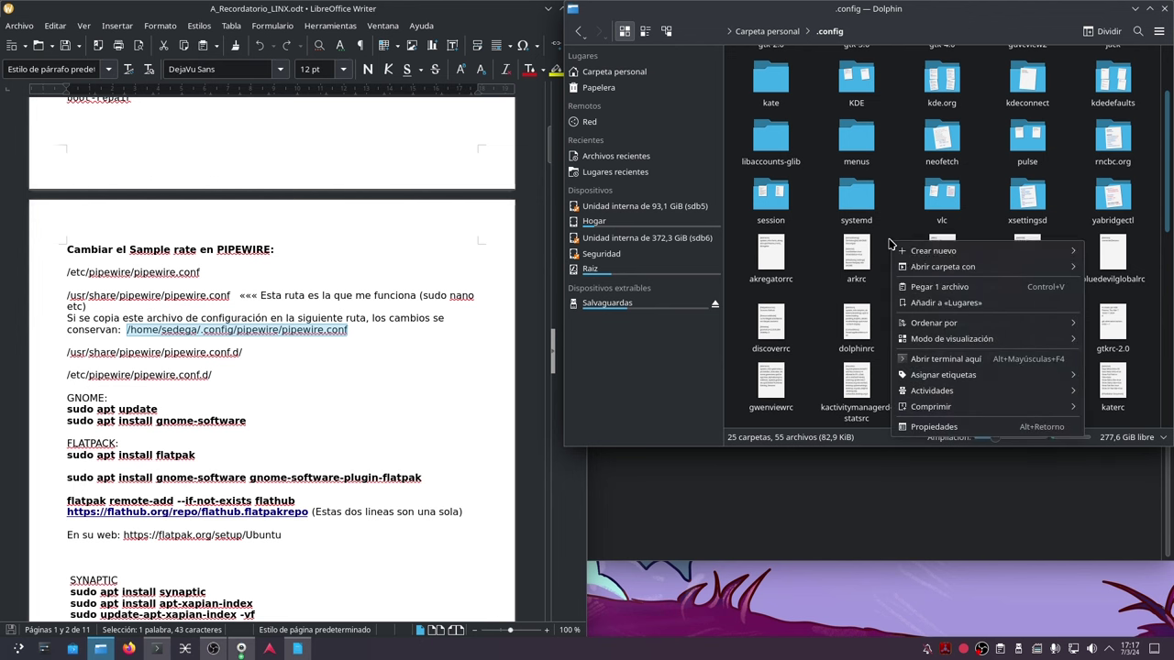
{"action": "mouse_move", "coordinate": [913, 252]}
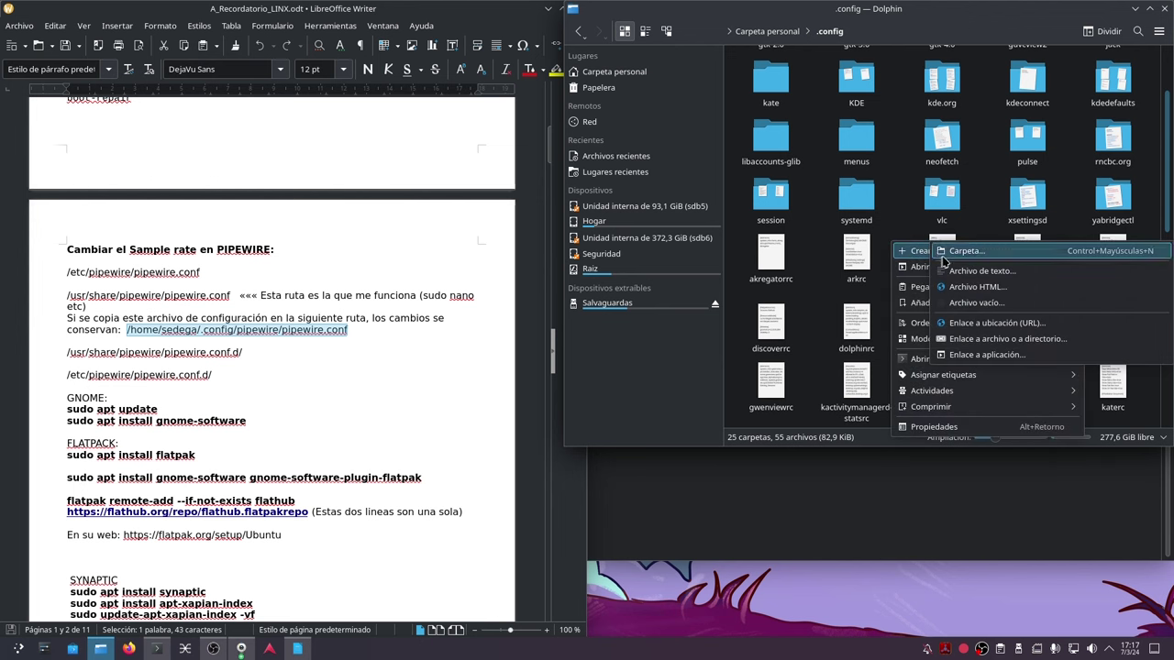
{"action": "left_click", "coordinate": [950, 255]}
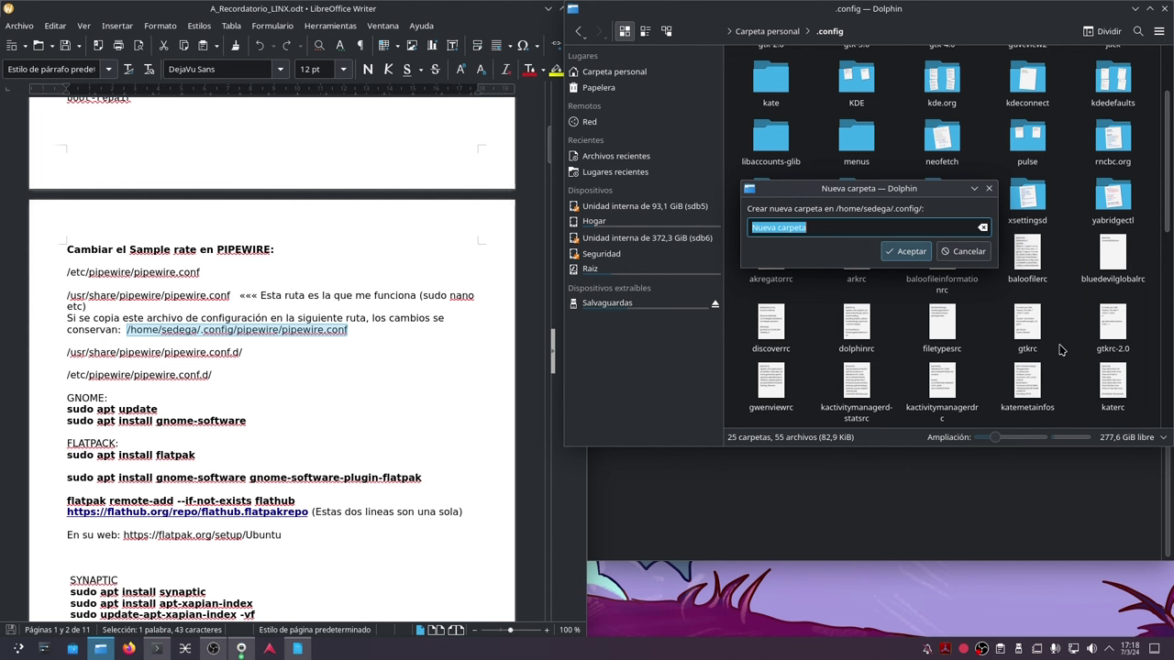
{"action": "type", "text": "pipewire"}
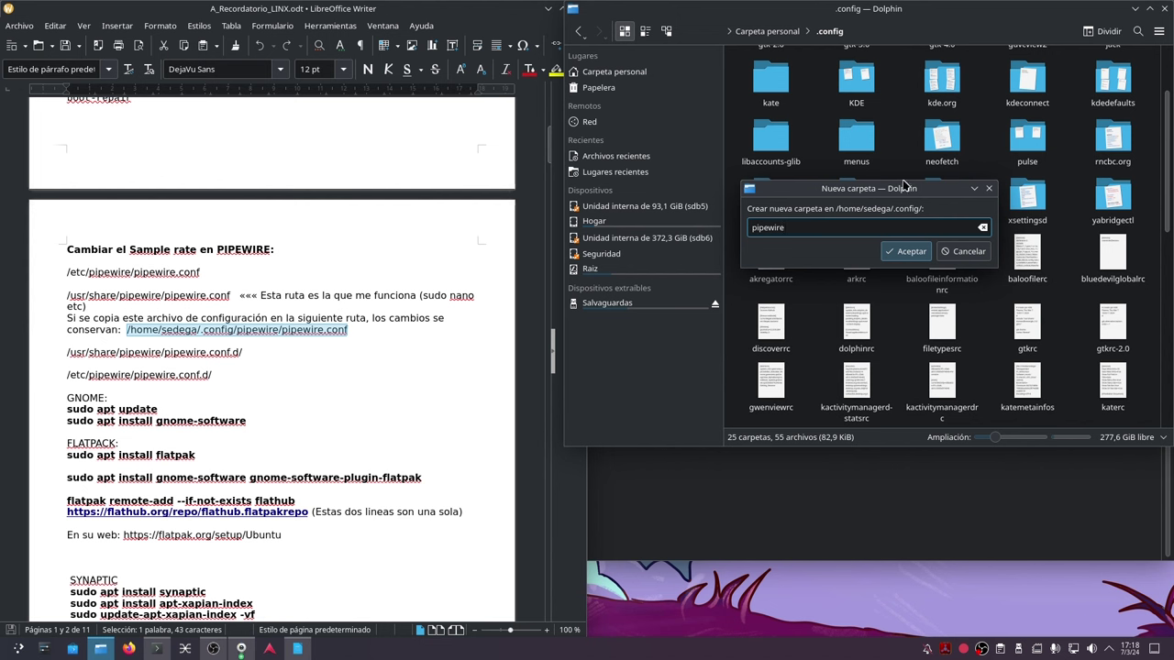
{"action": "left_click", "coordinate": [917, 256]}
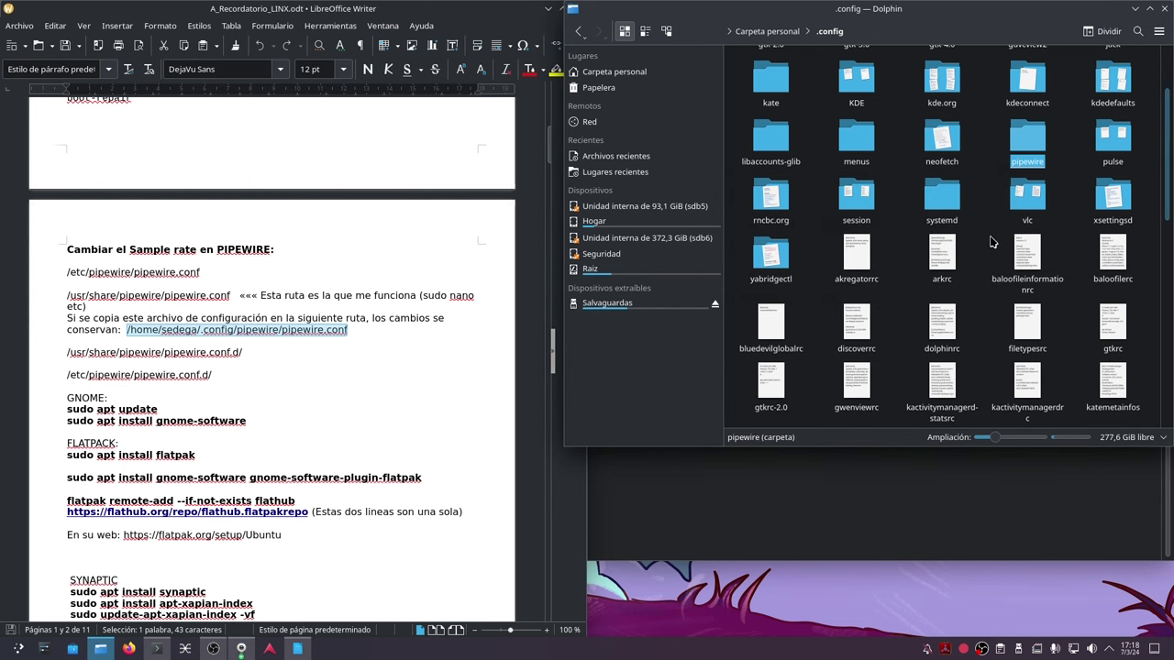
- Paste the copied pipewire.conf into the new .config/pipewire folder
{"action": "double_click", "coordinate": [1027, 146]}
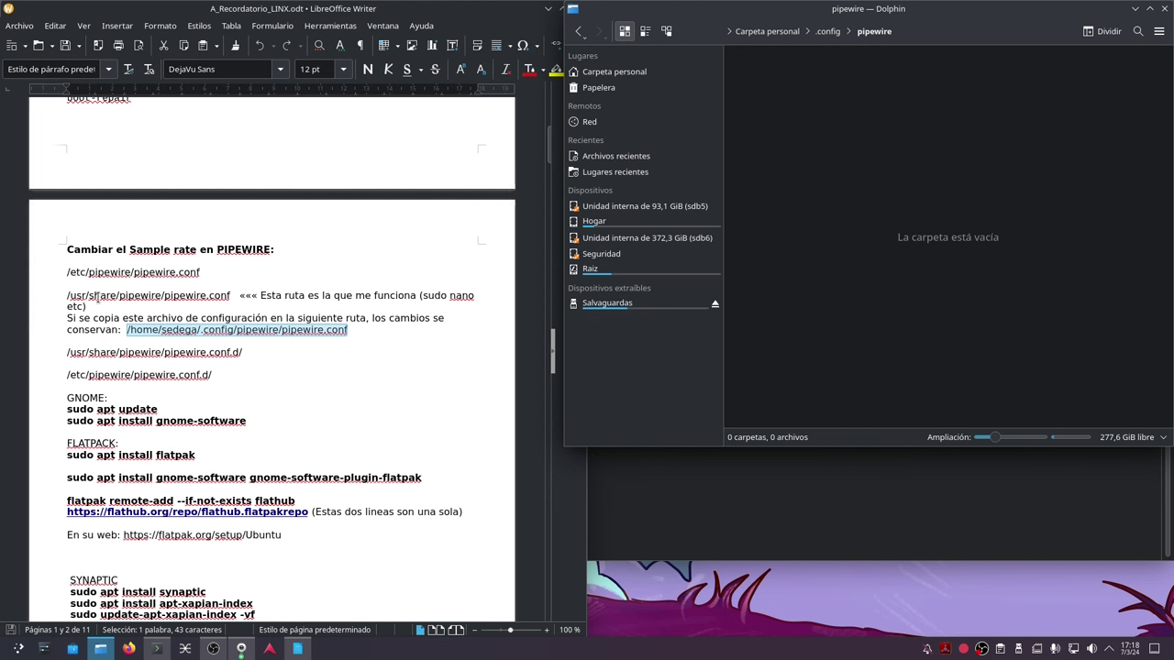
{"action": "right_click", "coordinate": [827, 117]}
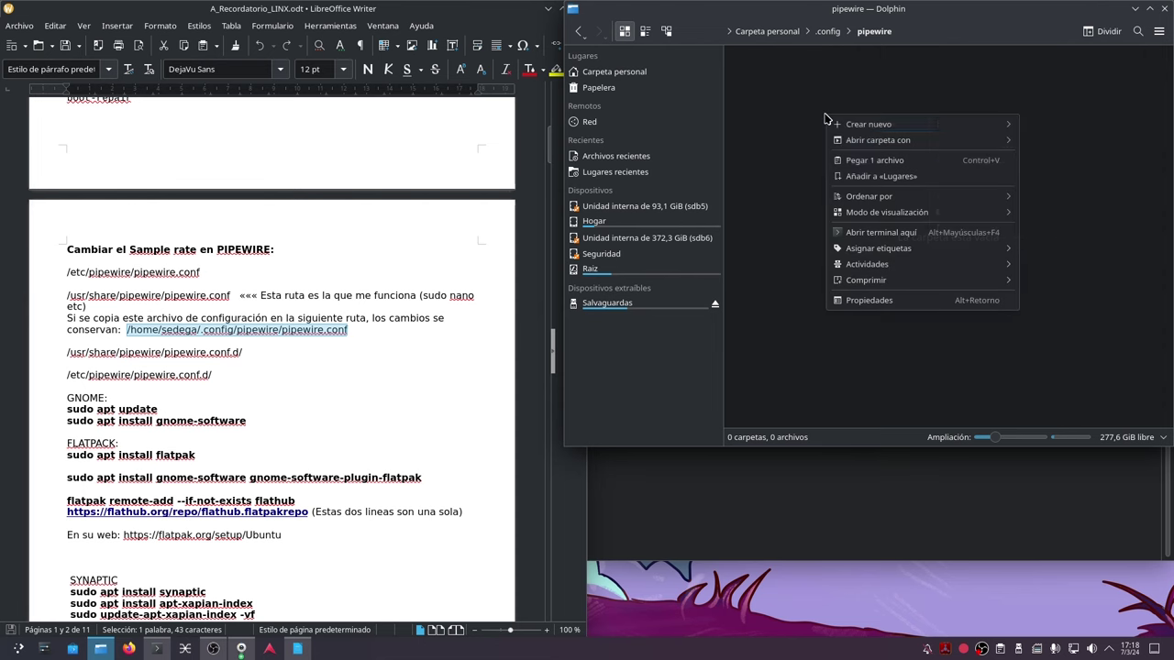
{"action": "left_click", "coordinate": [874, 159]}
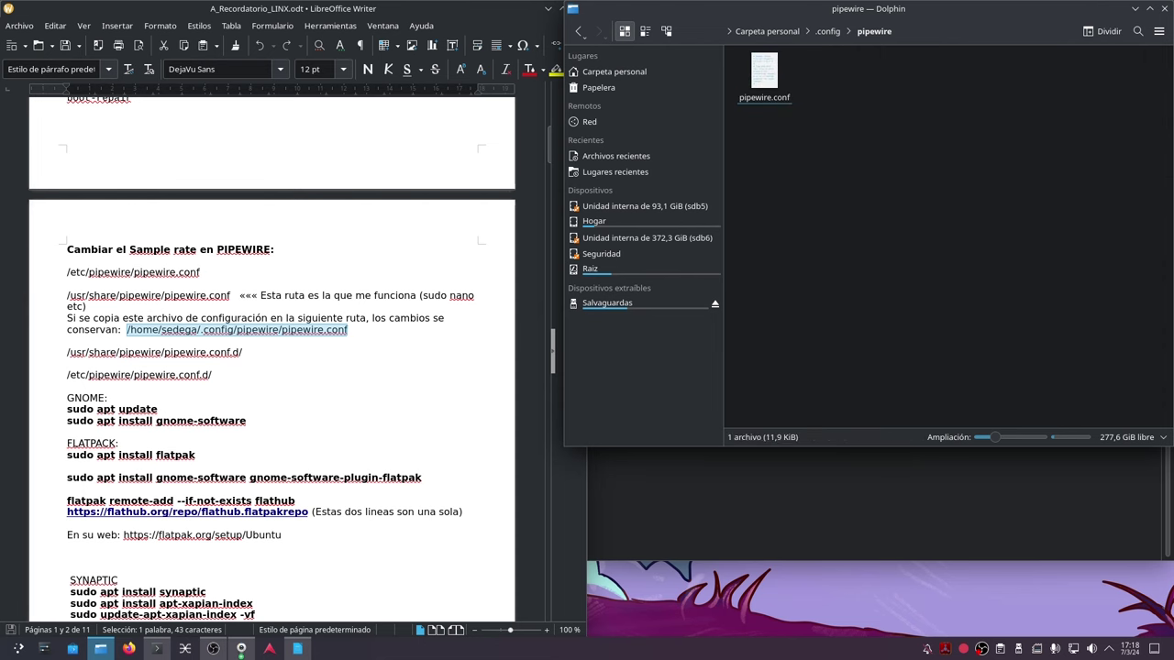
- Close the file manager, the notes document and the terminal
{"action": "left_click", "coordinate": [1165, 8]}
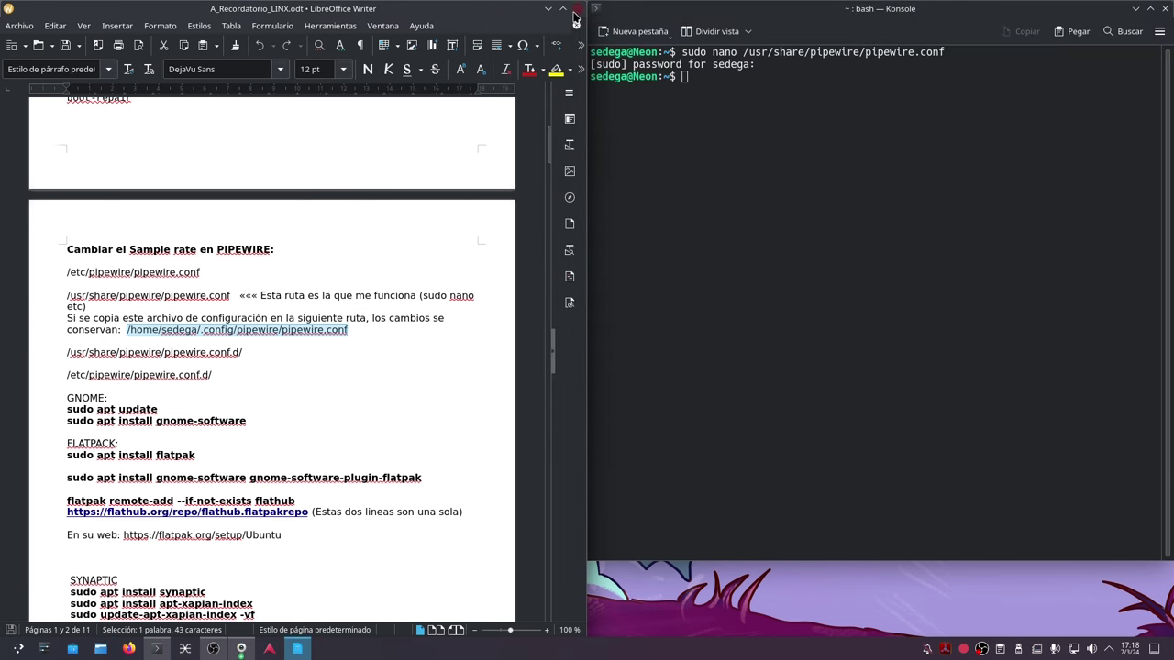
{"action": "left_click", "coordinate": [576, 8]}
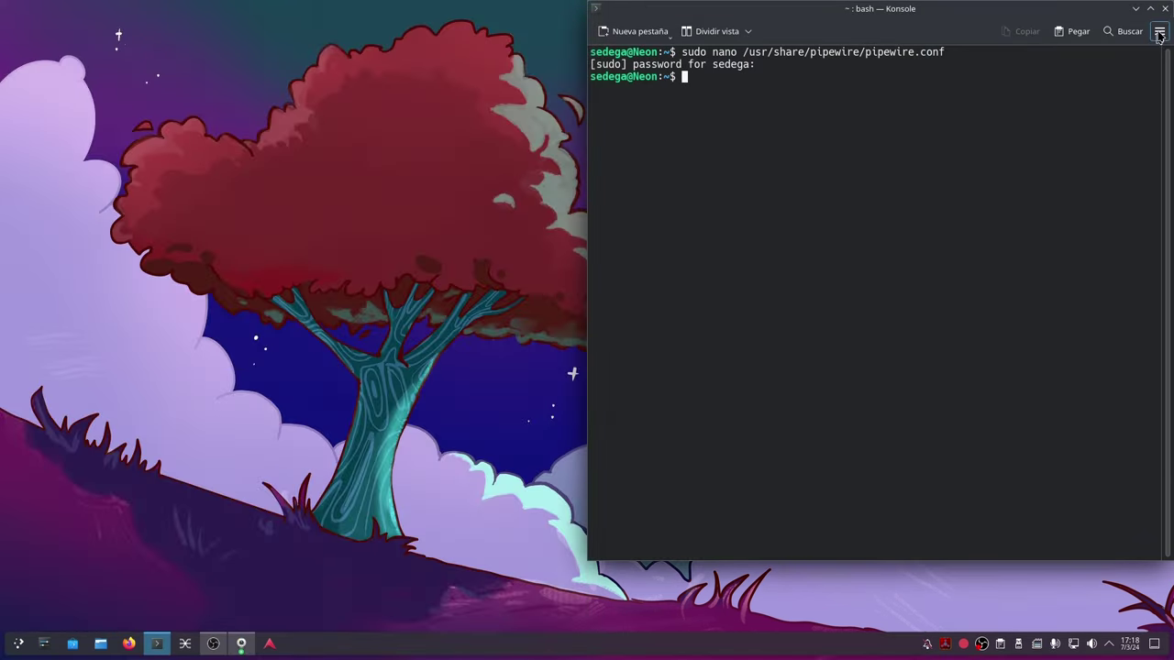
{"action": "key", "text": "alt+F4"}
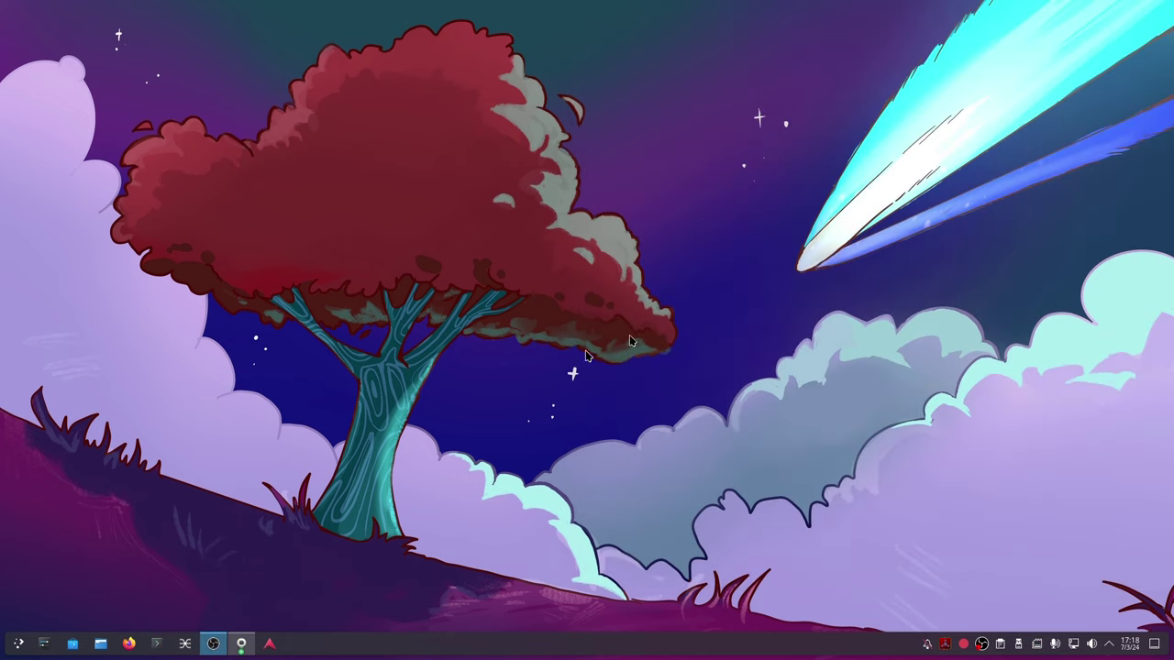
- Run pactl info in a new Konsole terminal to check the PipeWire version and default sample specification
{"action": "left_click", "coordinate": [158, 642]}
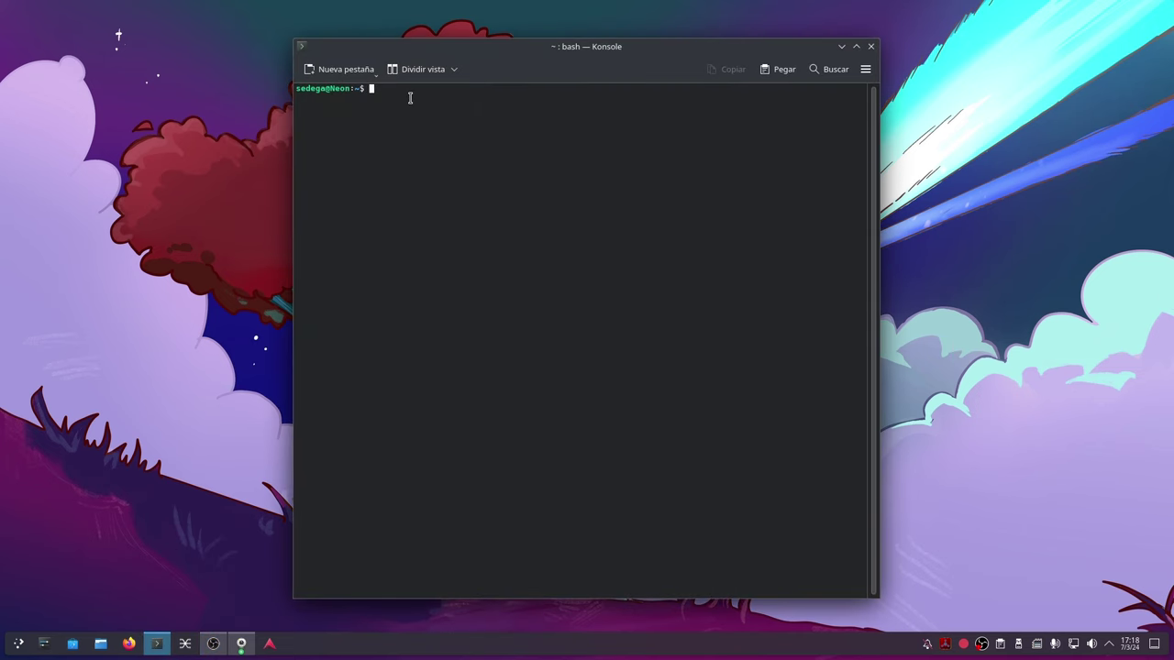
{"action": "type", "text": "re"}
{"action": "key", "text": "BackSpace"}
{"action": "key", "text": "BackSpace"}
{"action": "key", "text": "BackSpace"}
{"action": "key", "text": "BackSpace"}
{"action": "key", "text": "BackSpace"}
{"action": "key", "text": "Return"}
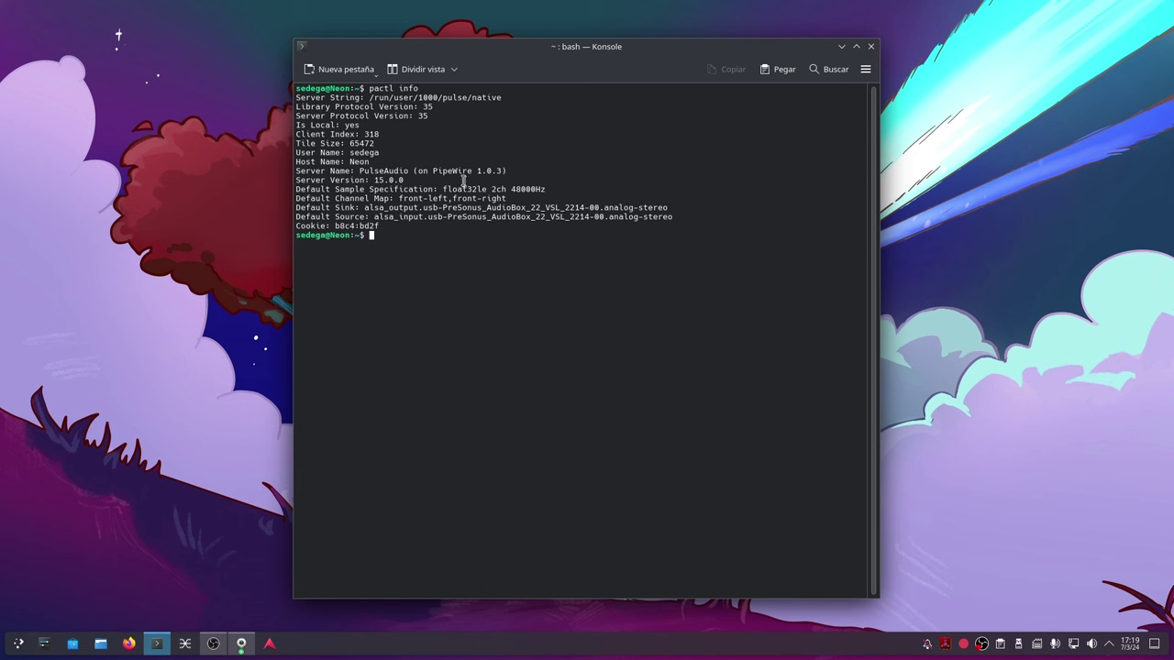
{"action": "left_click_drag", "start_coordinate": [477, 170], "coordinate": [508, 171]}
{"action": "left_click", "coordinate": [573, 229]}
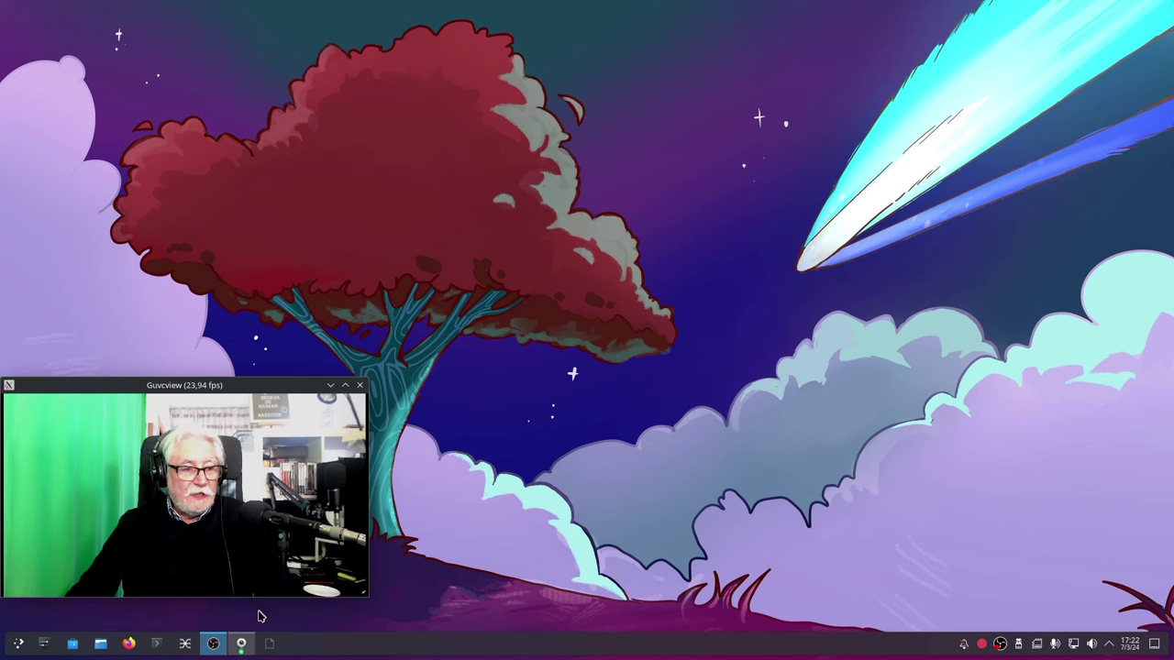
- Open a new Konsole terminal after the restart, enlarge its text and rerun pactl info to check the sample rate
{"action": "left_click", "coordinate": [160, 647]}
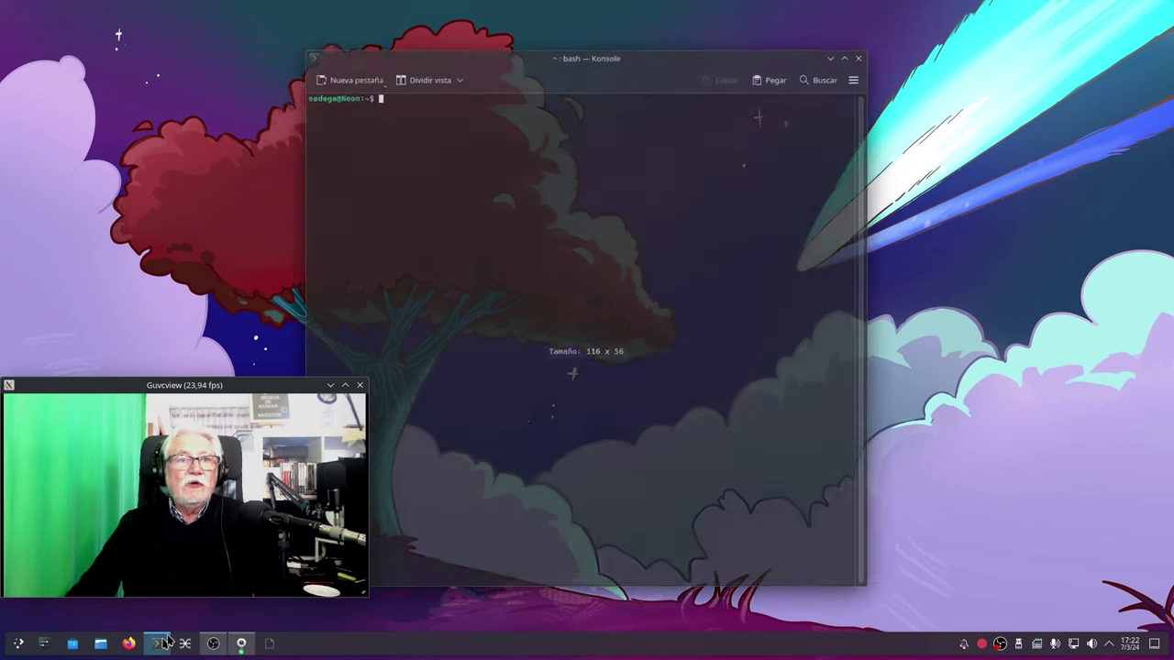
{"action": "left_click_drag", "start_coordinate": [667, 50], "coordinate": [784, 27]}
{"action": "key", "text": "ctrl+plus"}
{"action": "key", "text": "ctrl+plus"}
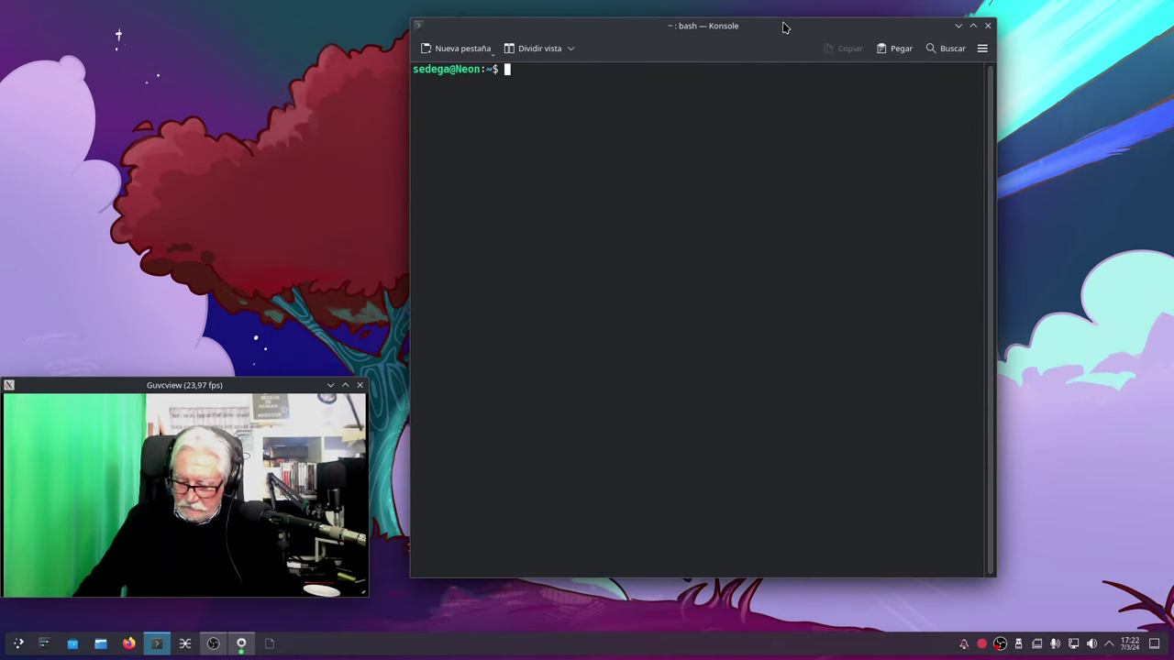
{"action": "type", "text": "reboot"}
{"action": "key", "text": "Up"}
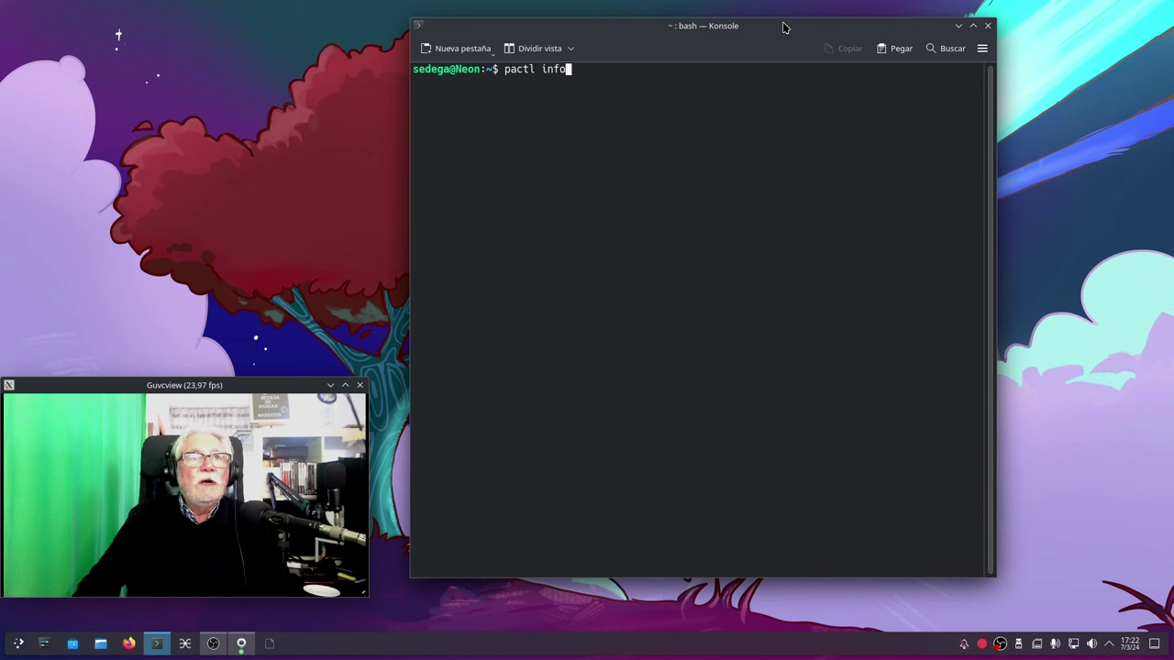
{"action": "key", "text": "Return"}
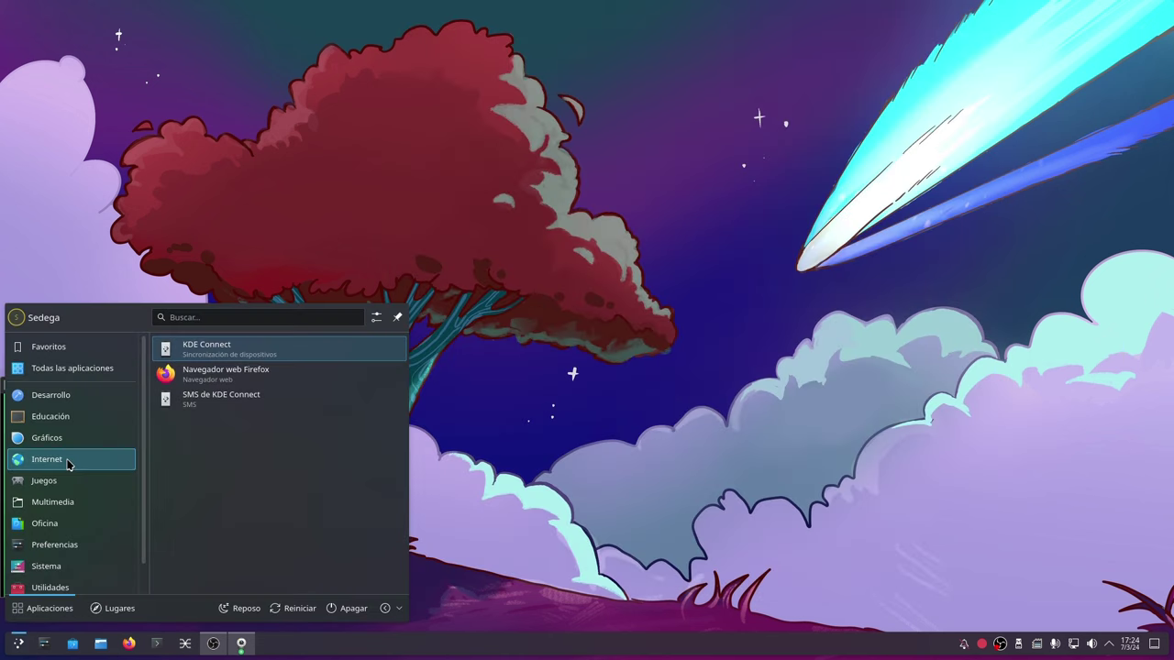
- Launch Cadence, set the CPU scaling governor to performance, and check the power profile in the system tray
{"action": "mouse_move", "coordinate": [54, 510]}
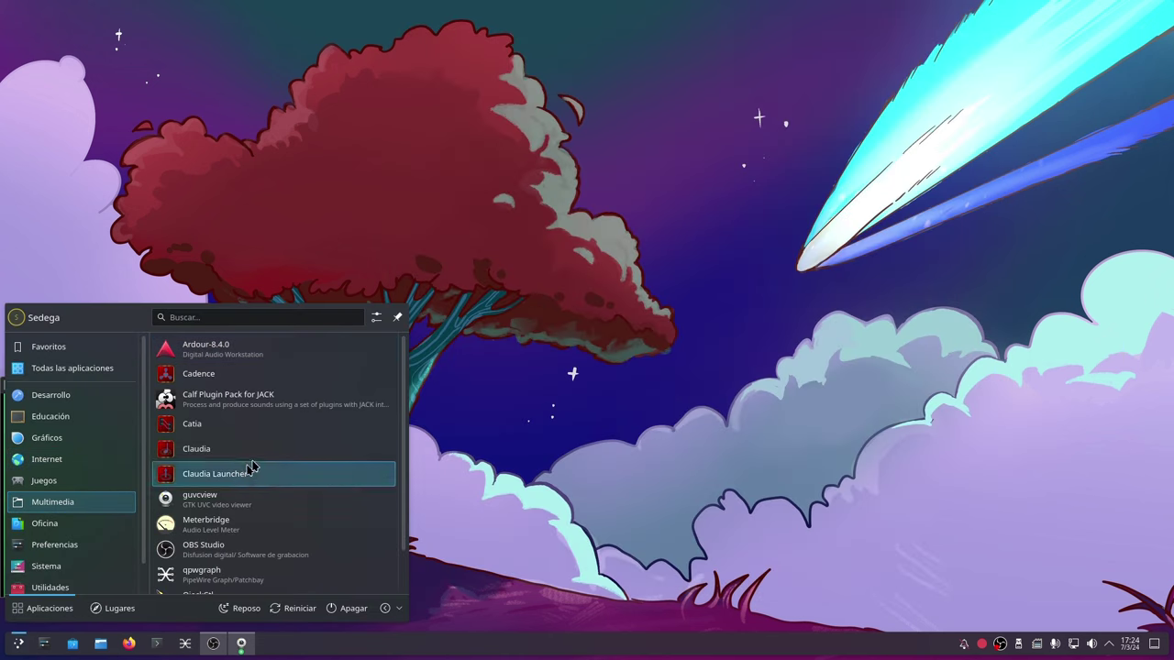
{"action": "left_click", "coordinate": [212, 374]}
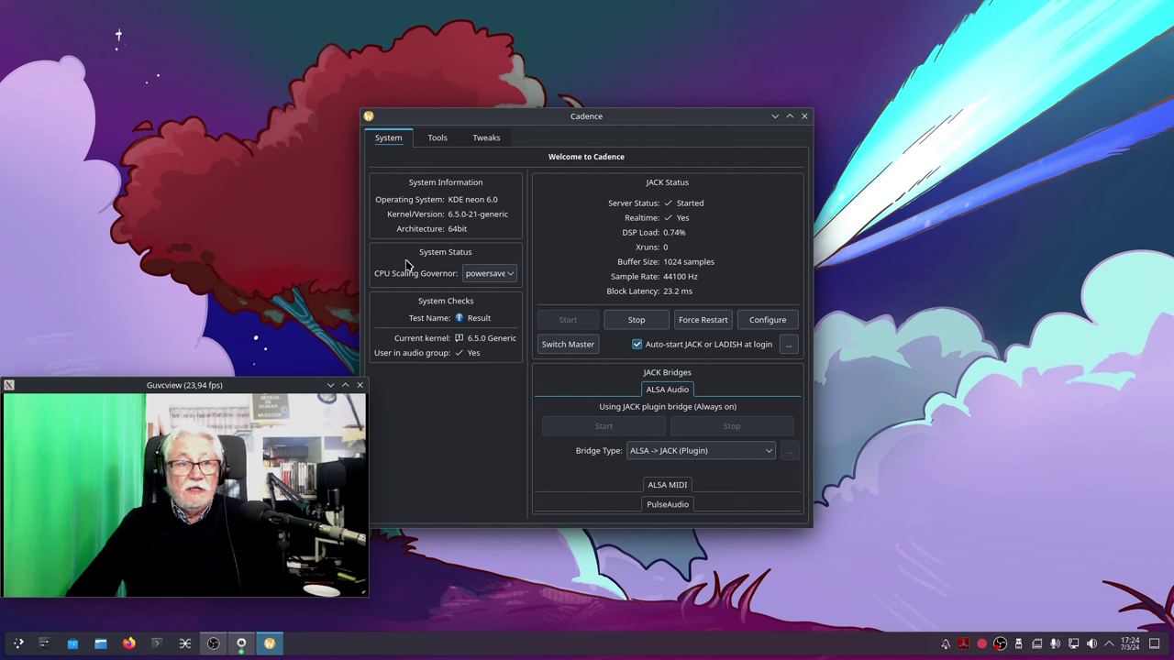
{"action": "left_click", "coordinate": [470, 277]}
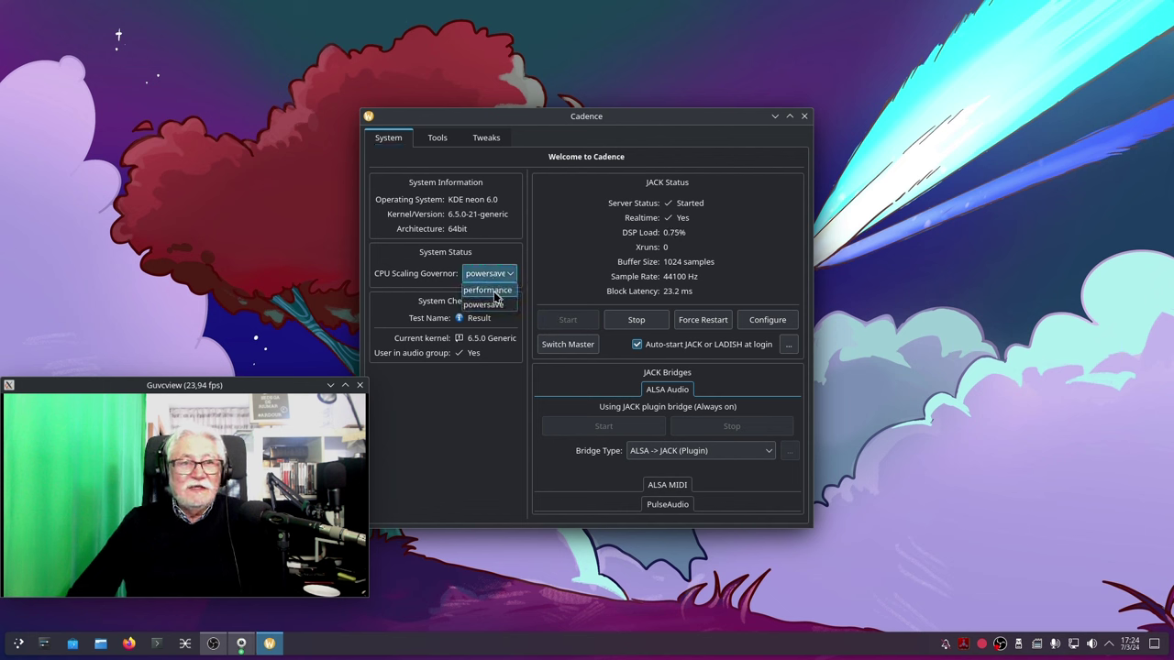
{"action": "left_click", "coordinate": [492, 291]}
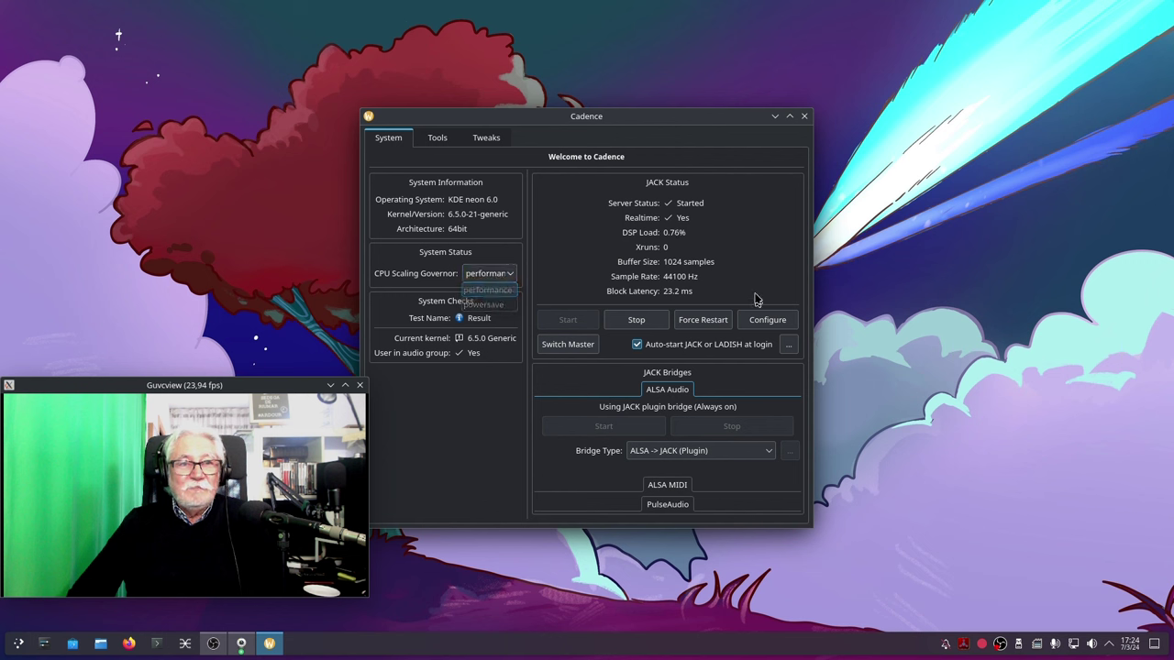
{"action": "left_click", "coordinate": [1038, 645]}
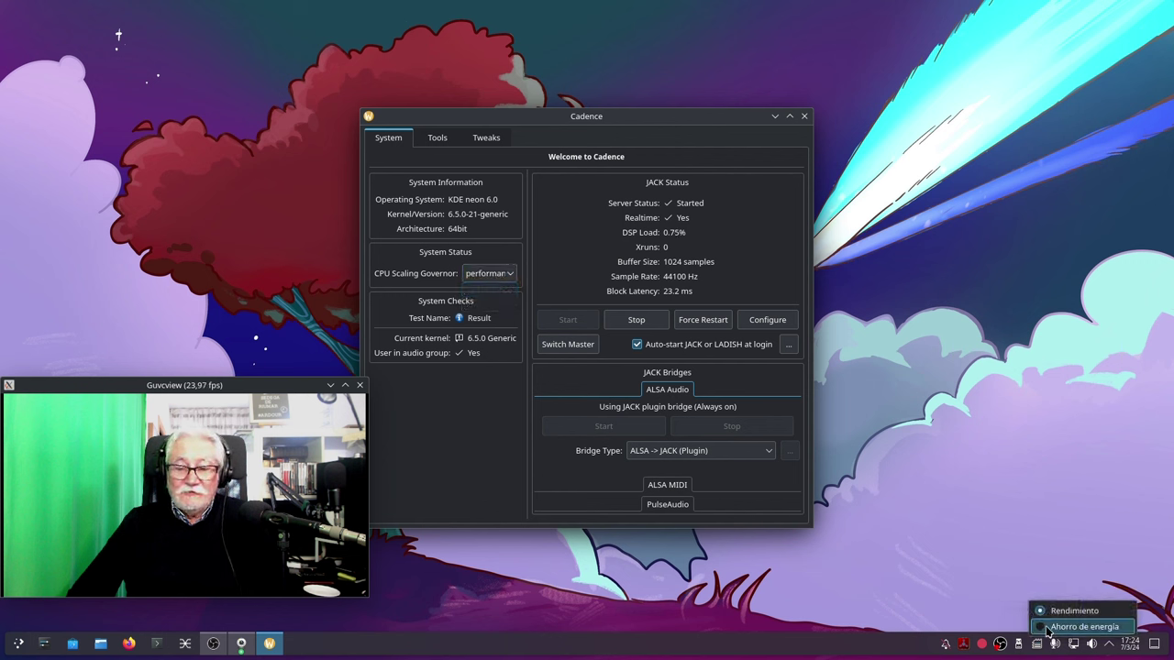
{"action": "left_click", "coordinate": [1020, 555]}
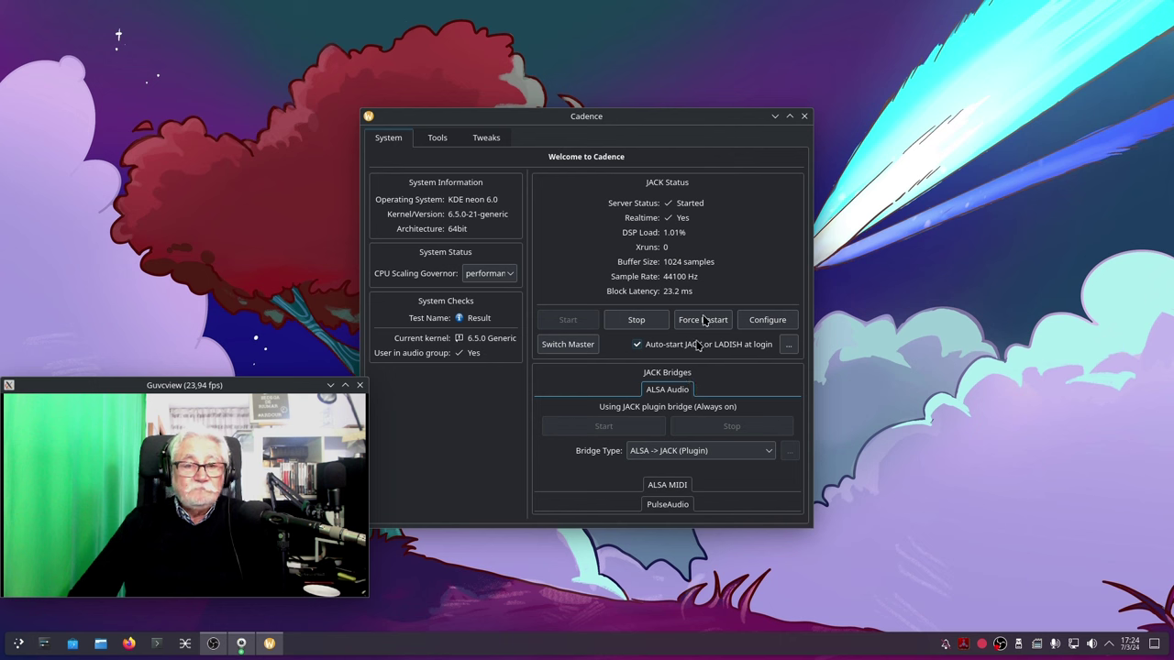
- Review the available ALSA Audio bridge types for JACK, keeping ALSA -> JACK (Plugin) selected
{"action": "left_click_drag", "start_coordinate": [648, 117], "coordinate": [664, 59]}
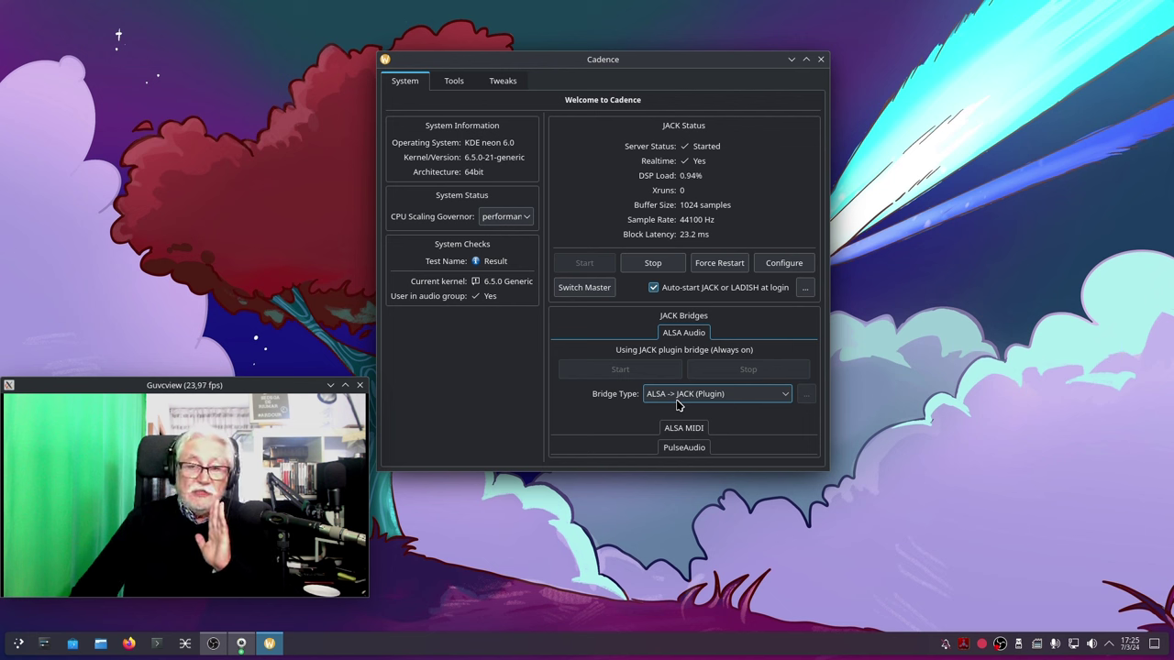
{"action": "left_click", "coordinate": [779, 402]}
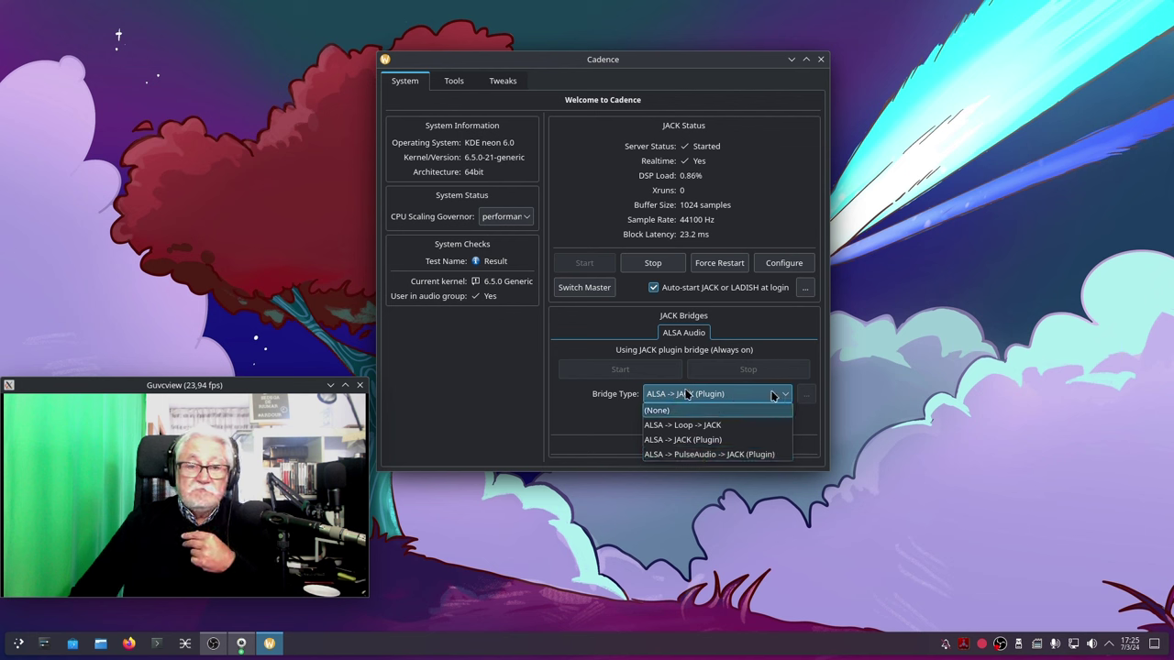
{"action": "left_click", "coordinate": [562, 417]}
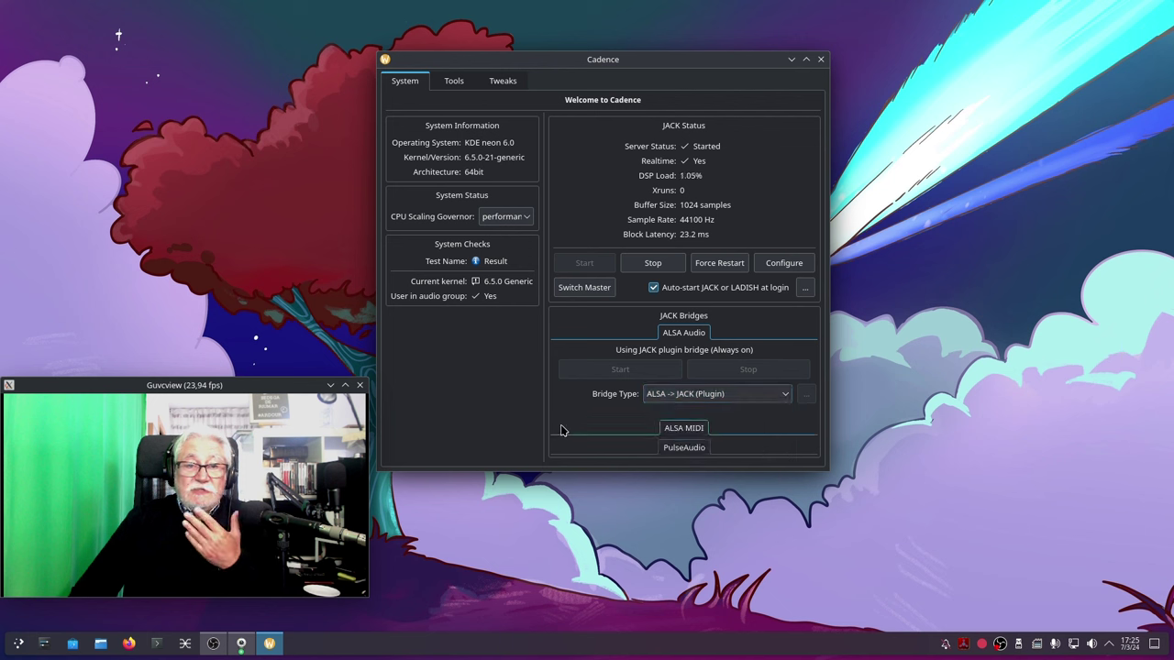
{"action": "left_click", "coordinate": [777, 399]}
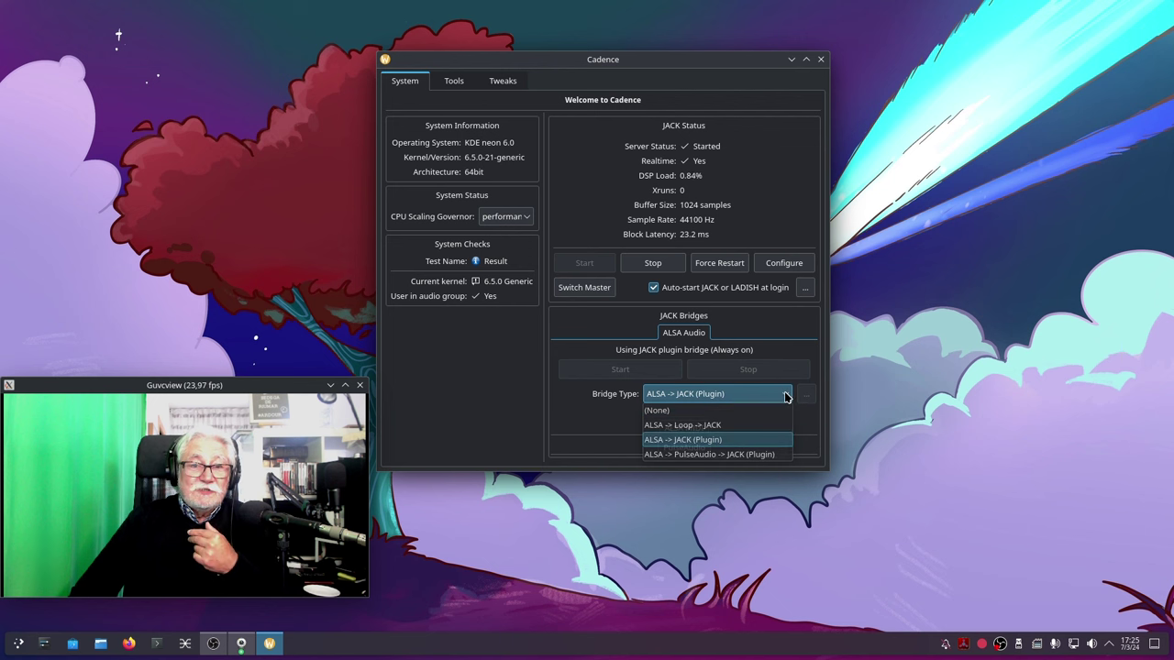
{"action": "left_click", "coordinate": [706, 445]}
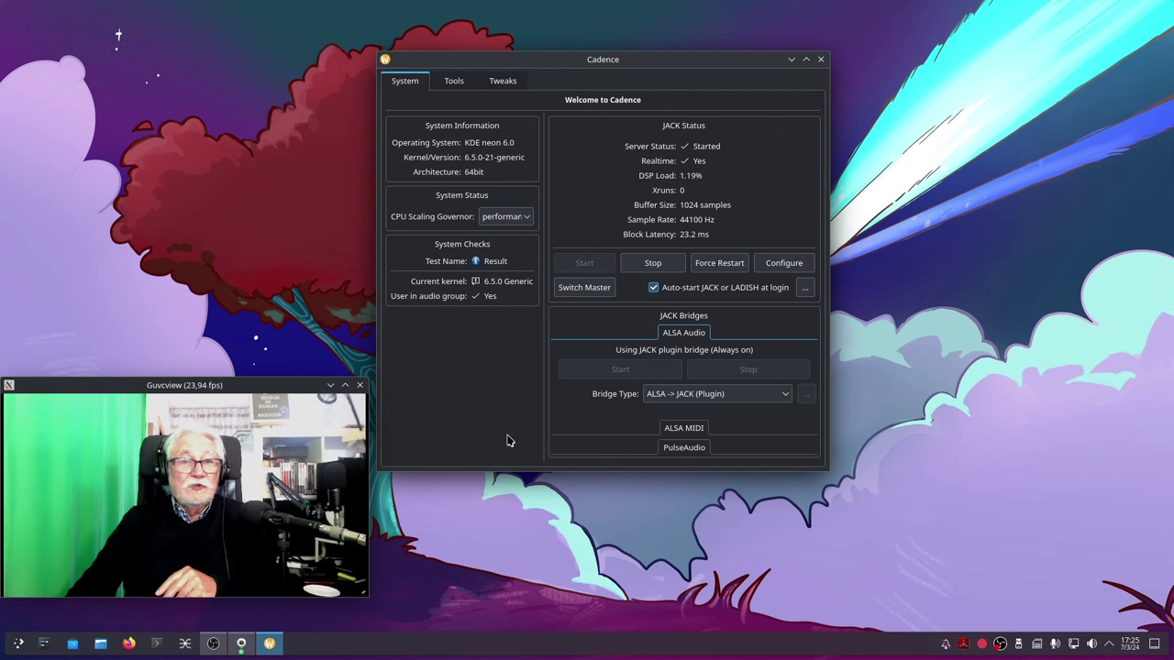
- Inspect the driver options in the JACK settings without changing them, and close Cadence
{"action": "left_click", "coordinate": [784, 263]}
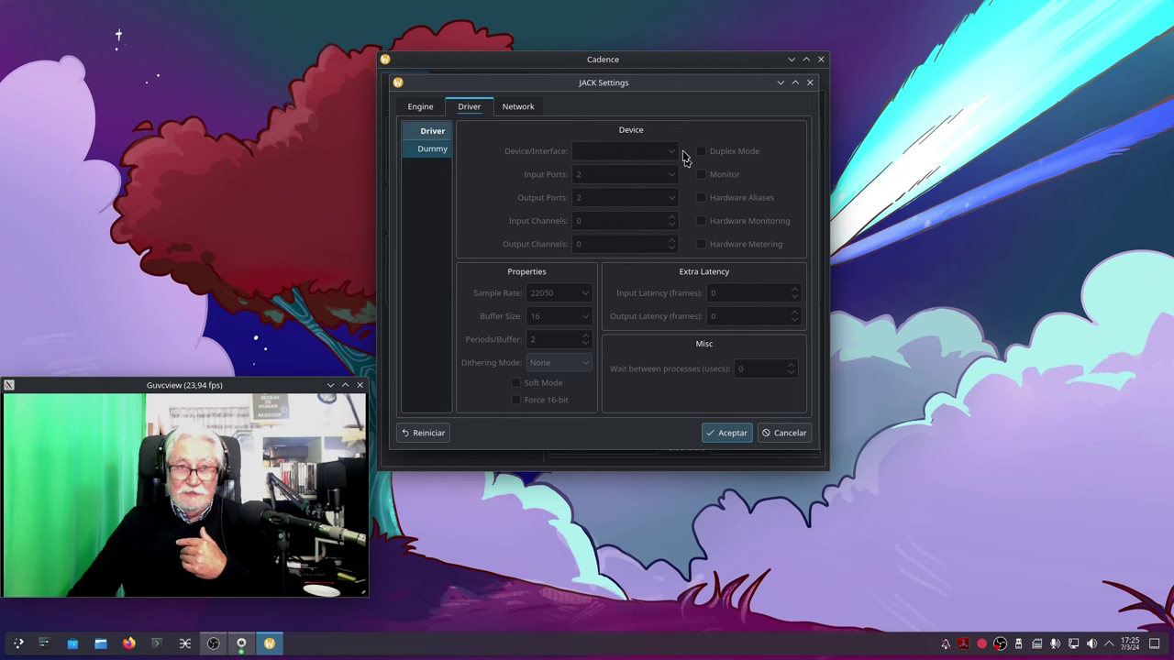
{"action": "left_click", "coordinate": [789, 434]}
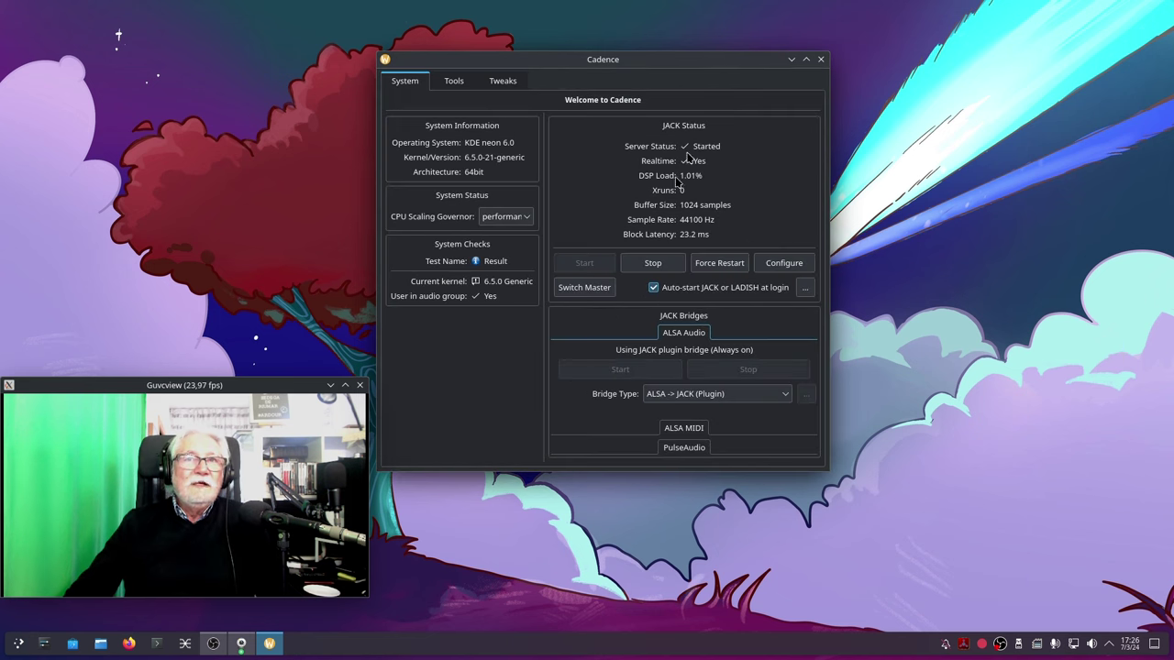
{"action": "left_click", "coordinate": [822, 60]}
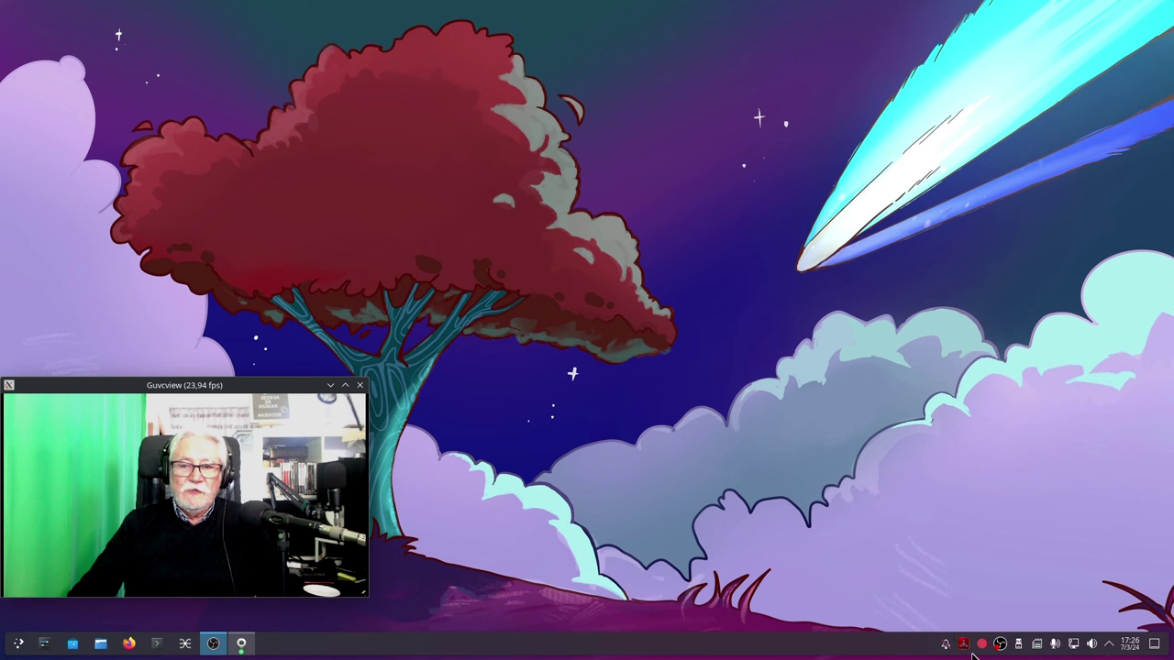
{"action": "mouse_move", "coordinate": [966, 651]}
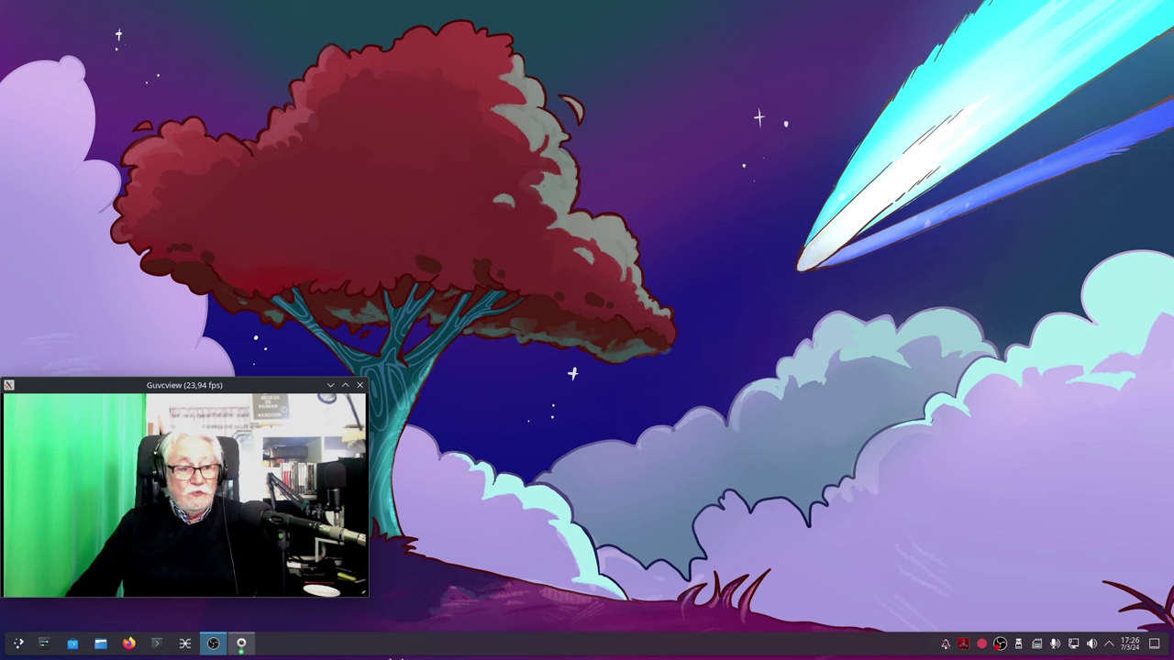
- Launch Ardour-8.4.0 and open the recent session Hola
{"action": "left_click", "coordinate": [20, 644]}
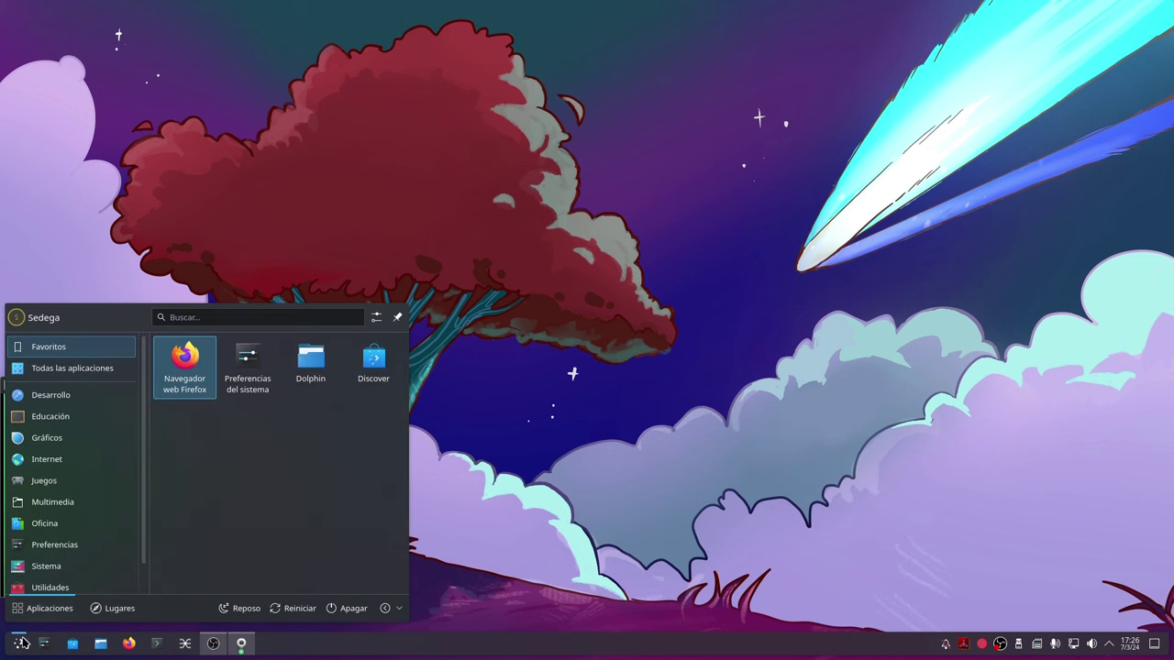
{"action": "mouse_move", "coordinate": [62, 471]}
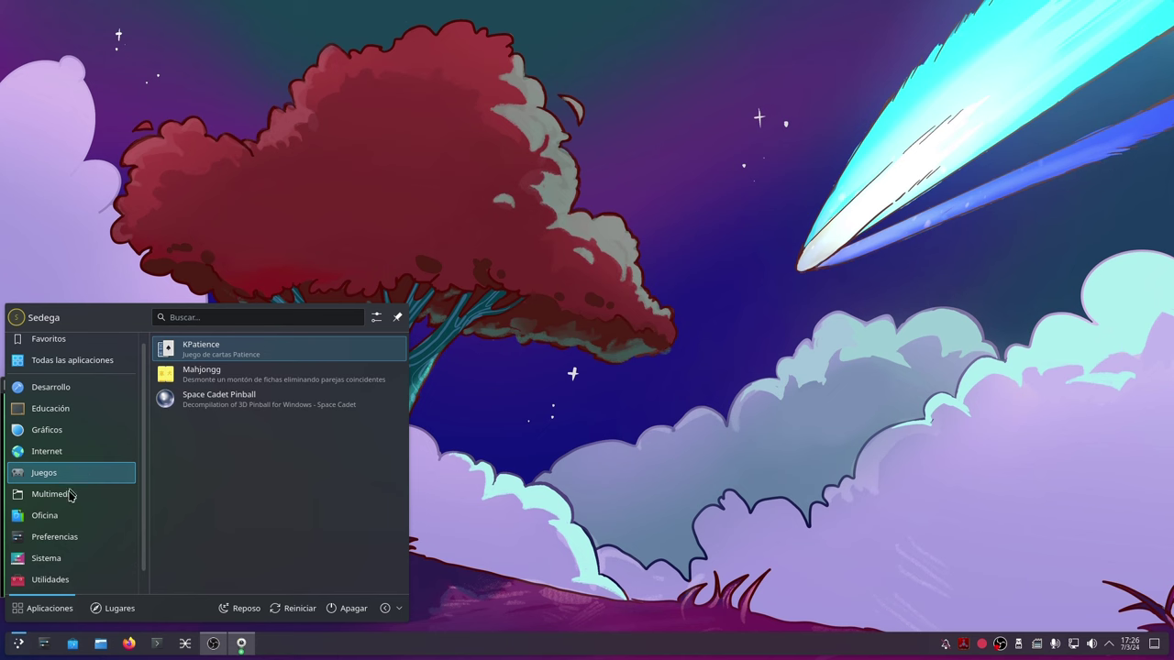
{"action": "mouse_move", "coordinate": [100, 496]}
{"action": "left_click", "coordinate": [195, 347]}
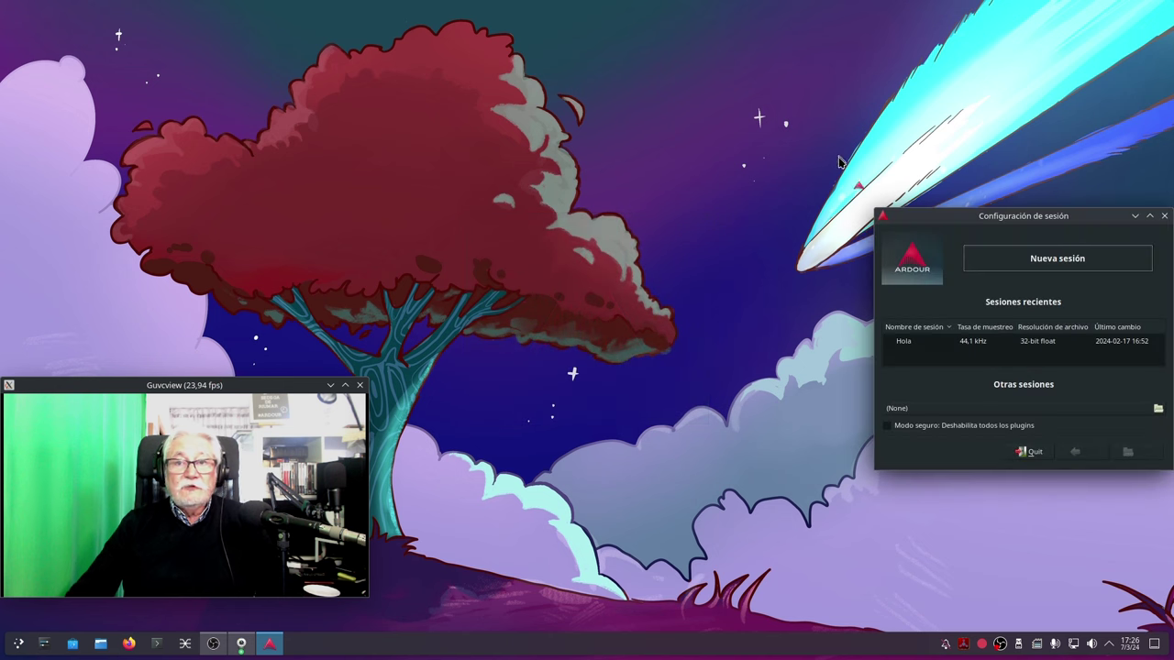
{"action": "left_click_drag", "start_coordinate": [970, 220], "coordinate": [618, 80]}
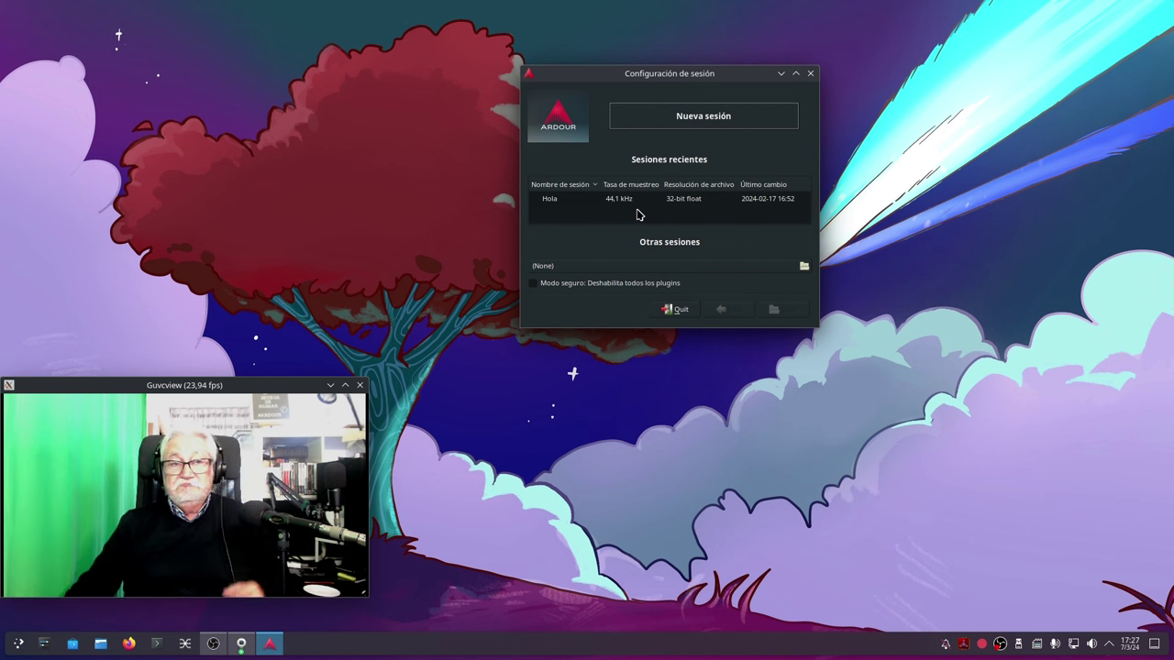
{"action": "left_click", "coordinate": [553, 205]}
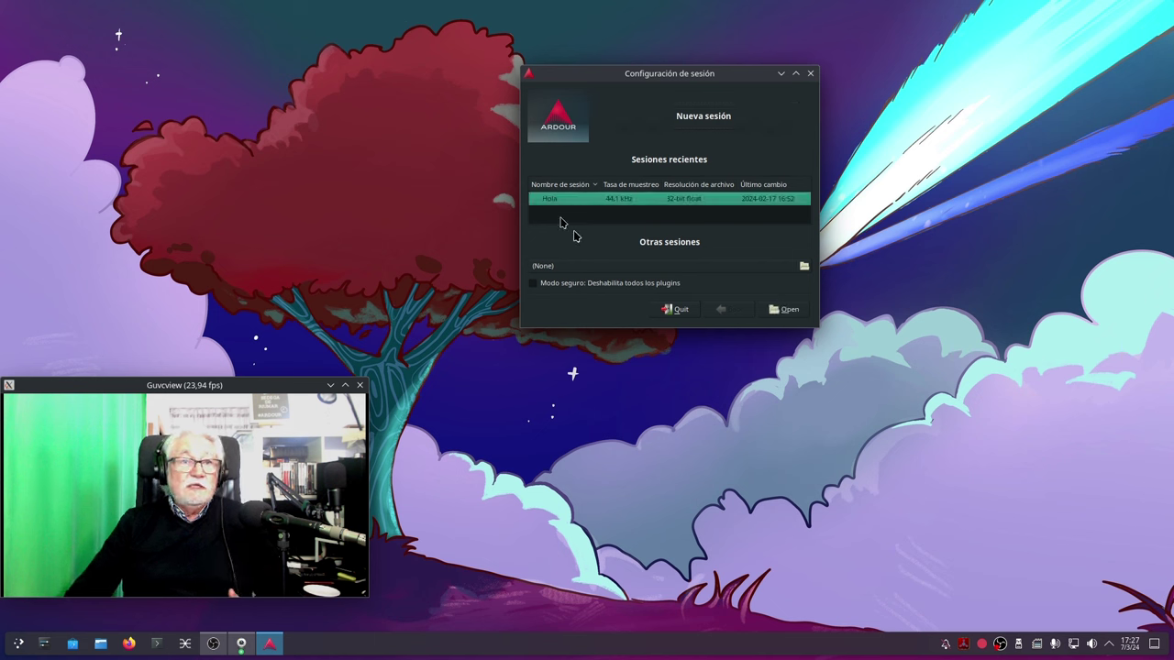
{"action": "left_click", "coordinate": [786, 310]}
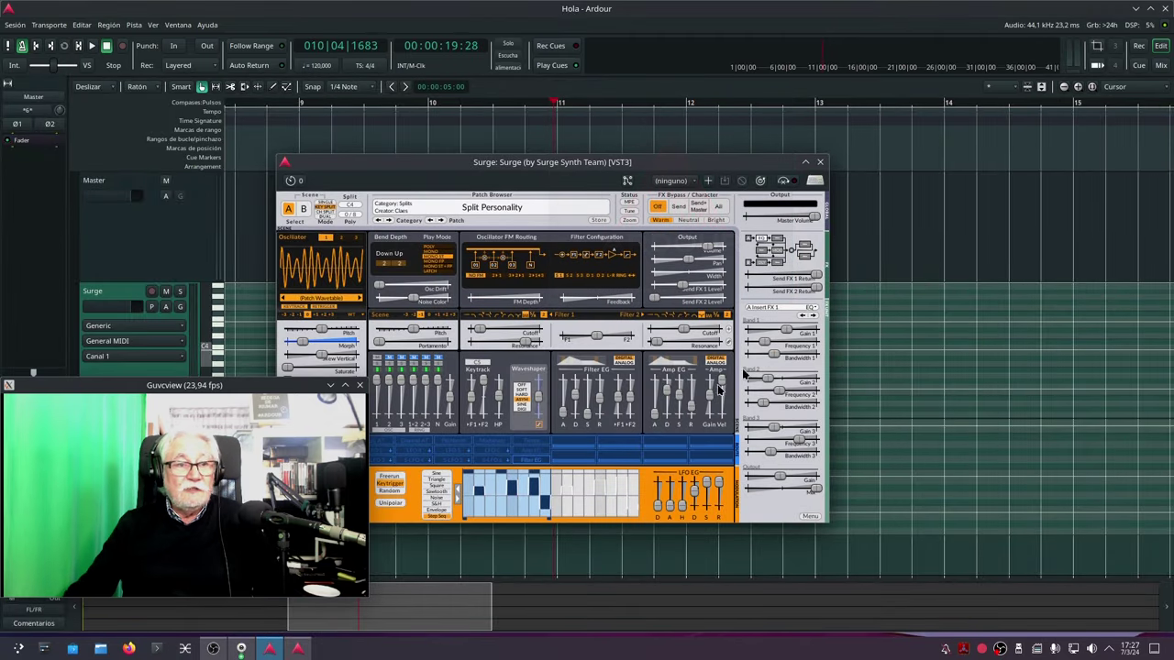
- Move the webcam window out of the way, play the Hola session briefly from the playhead and stop playback
{"action": "left_click_drag", "start_coordinate": [221, 387], "coordinate": [1173, 450]}
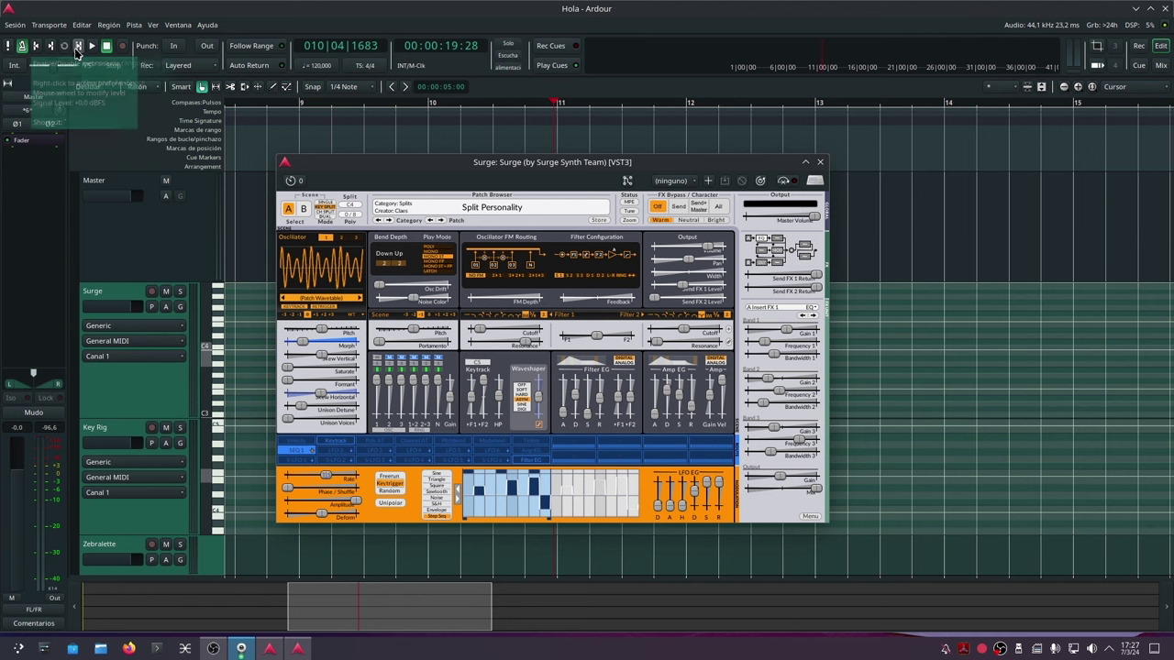
{"action": "left_click", "coordinate": [93, 48]}
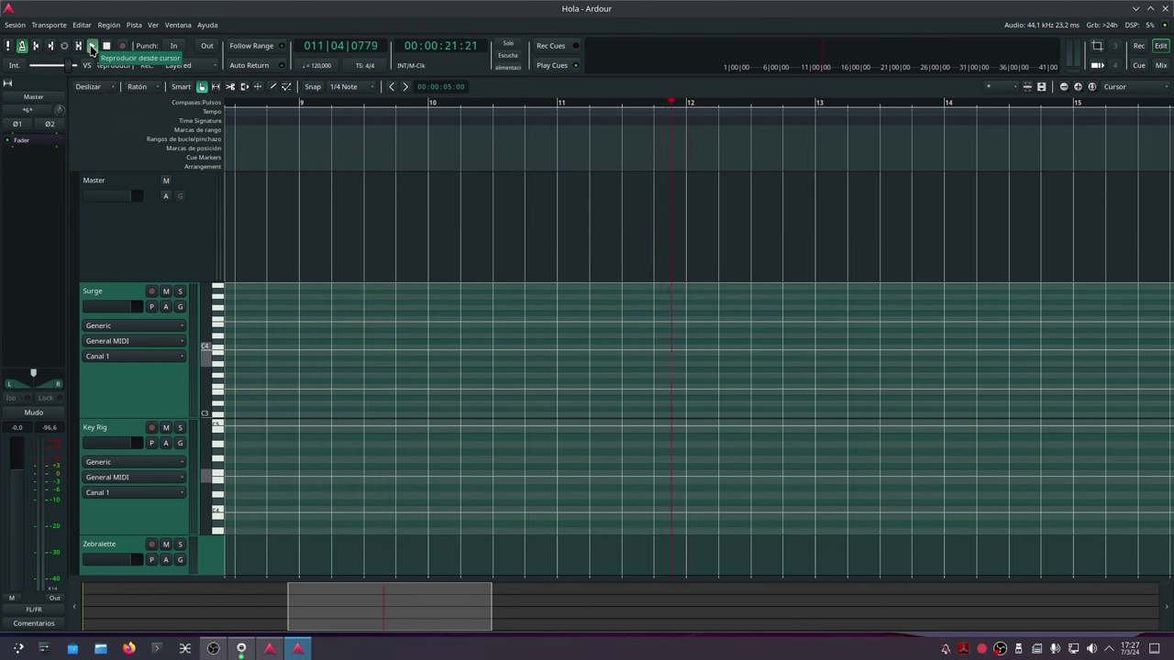
{"action": "left_click", "coordinate": [107, 46]}
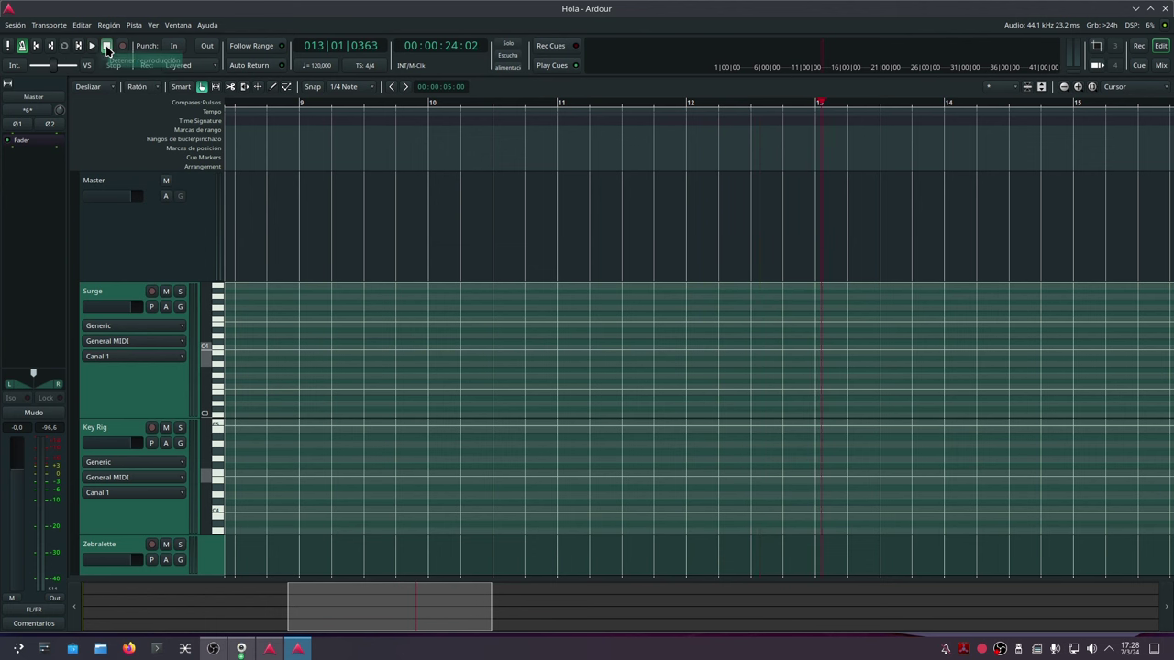
- Switch to qpwgraph, maximize its window and move the ardour node slightly up and to the left in the graph
{"action": "left_click", "coordinate": [185, 648]}
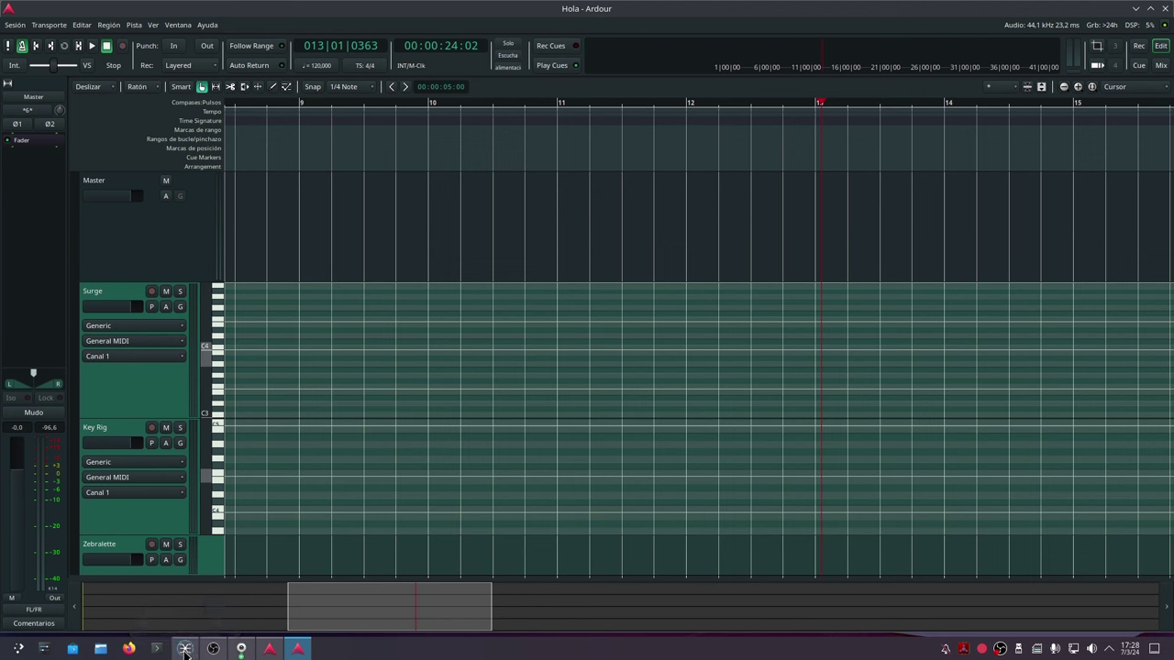
{"action": "mouse_move", "coordinate": [184, 649]}
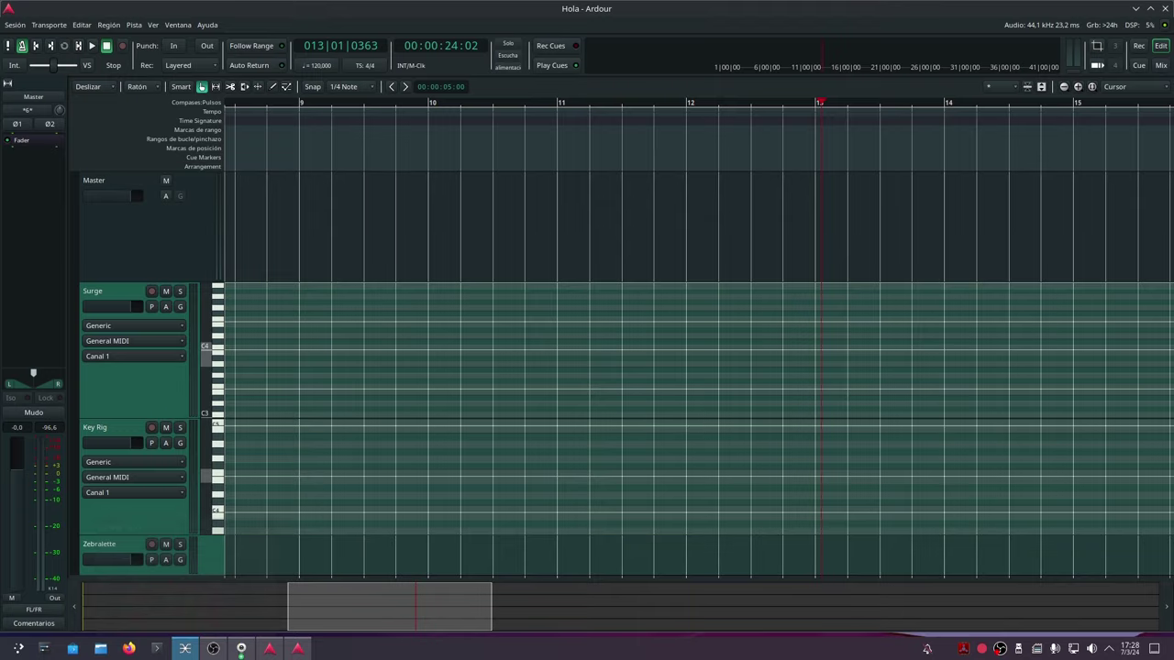
{"action": "left_click", "coordinate": [184, 649]}
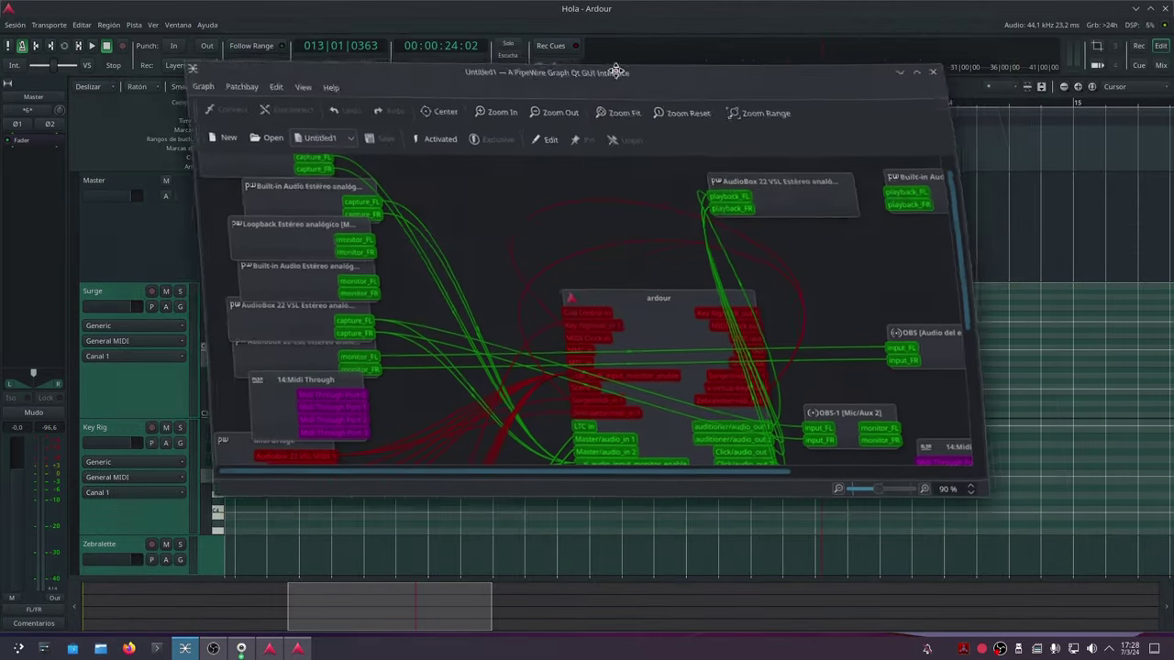
{"action": "left_click_drag", "start_coordinate": [656, 72], "coordinate": [569, 98]}
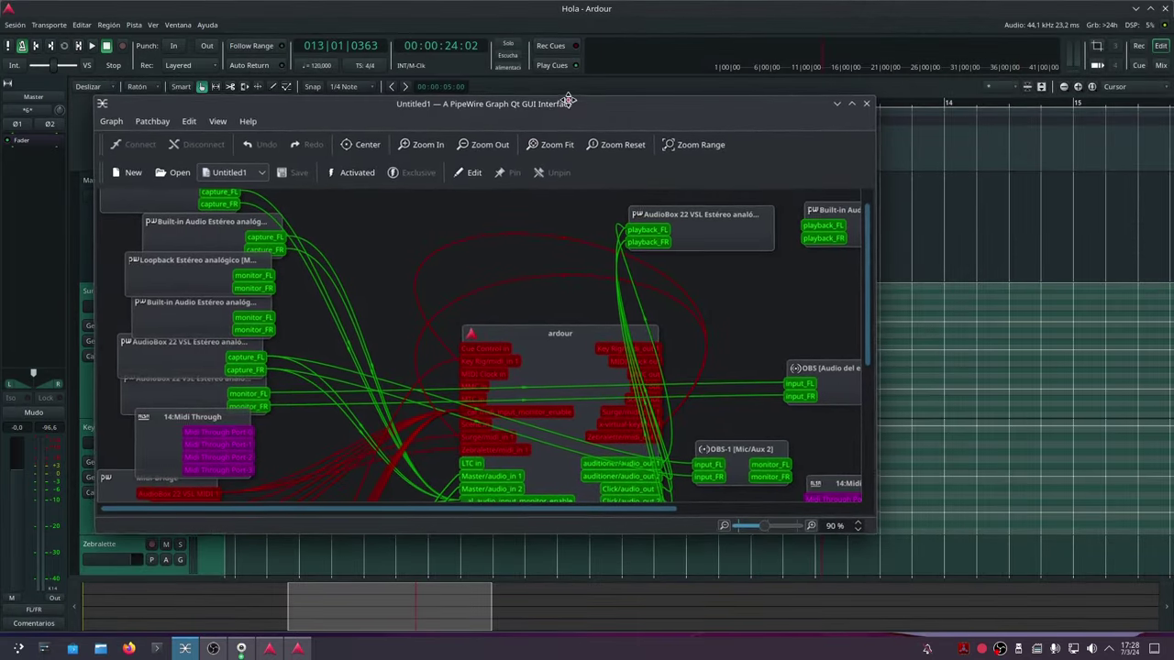
{"action": "left_click", "coordinate": [850, 103]}
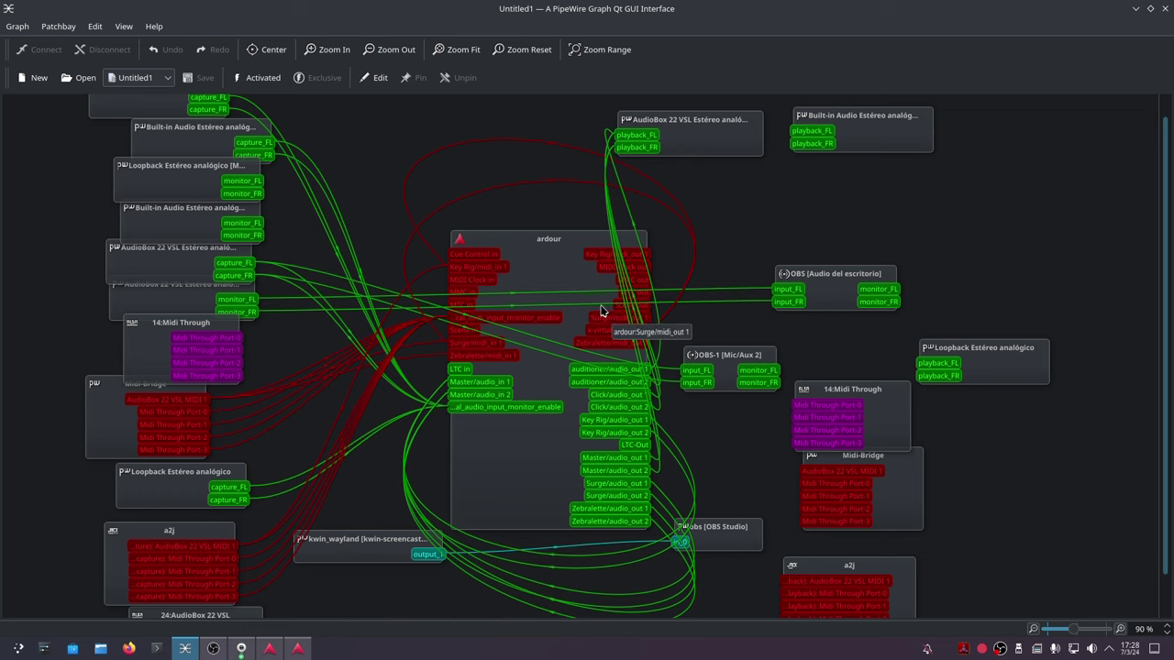
{"action": "left_click_drag", "start_coordinate": [552, 241], "coordinate": [503, 206]}
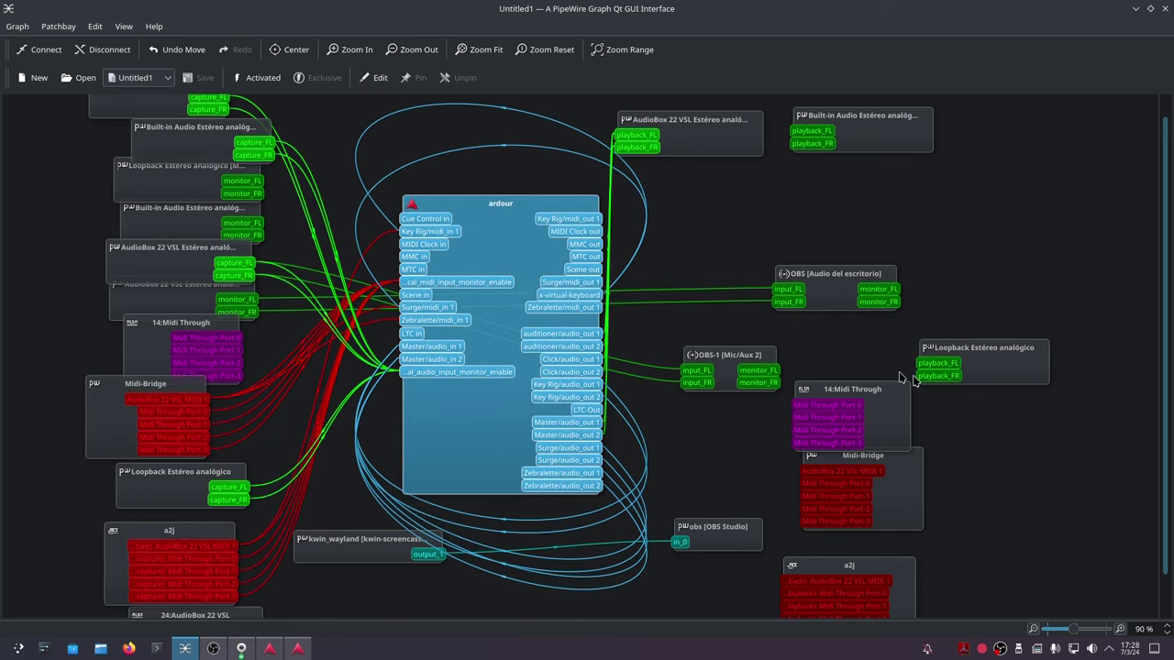
- Disconnect the StreamCam Estéreo analógico capture node from everything it feeds
{"action": "scroll", "coordinate": [911, 376], "scroll_direction": "down", "scroll_amount": 2}
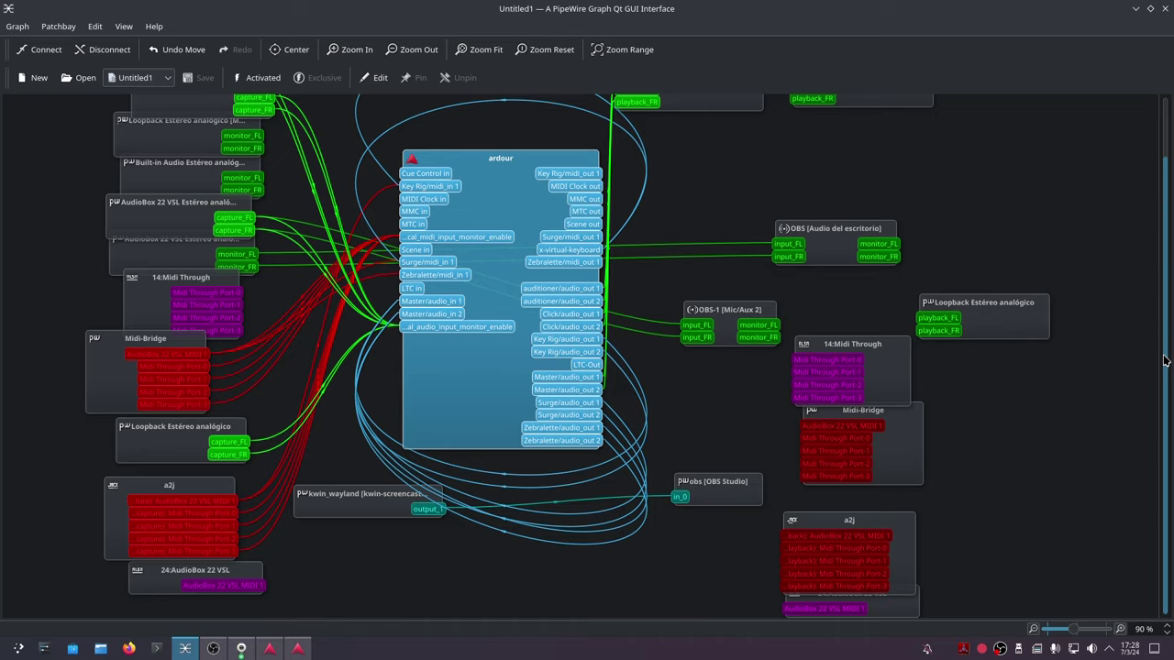
{"action": "scroll", "coordinate": [1169, 354], "scroll_direction": "up", "scroll_amount": 3}
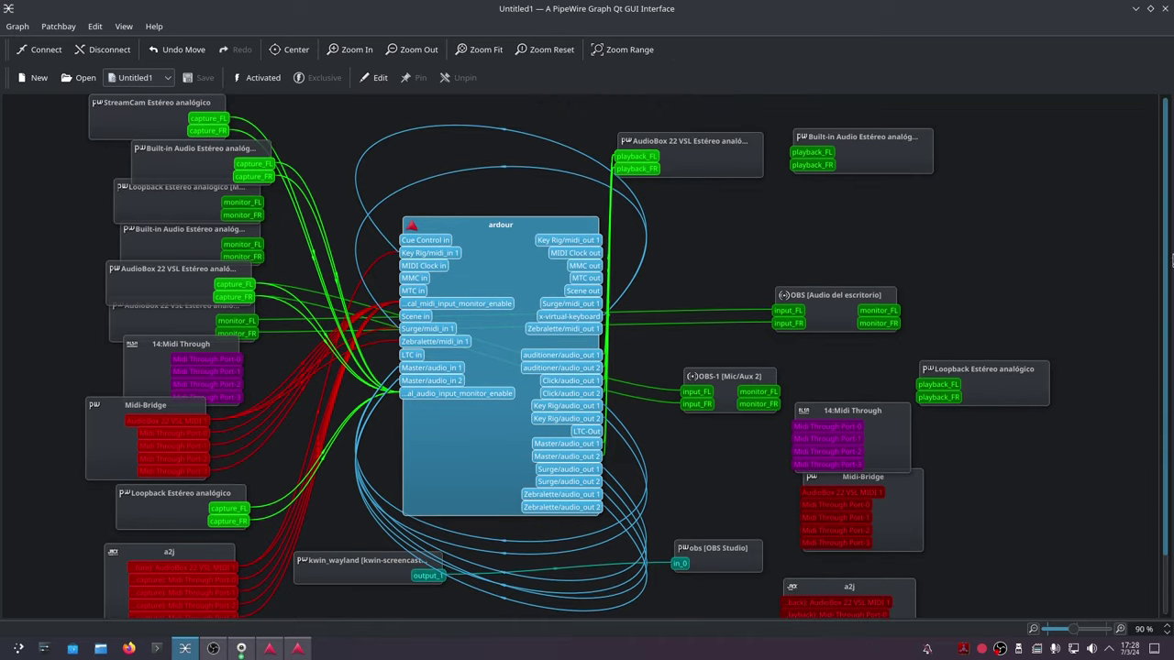
{"action": "left_click", "coordinate": [152, 124]}
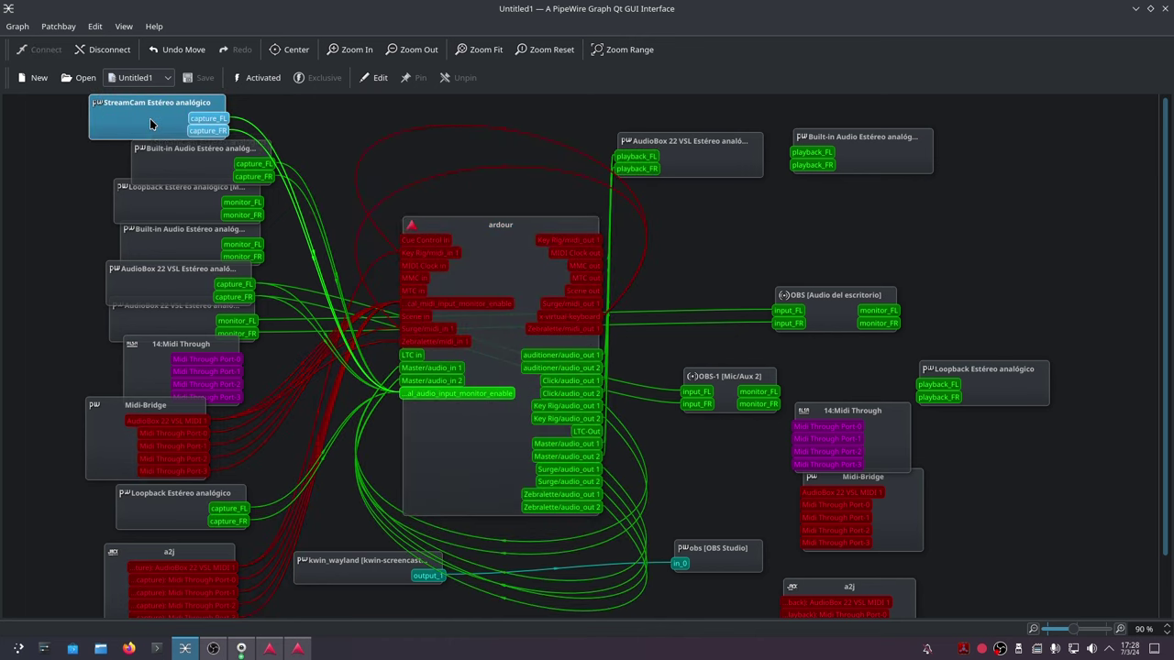
{"action": "right_click", "coordinate": [151, 124]}
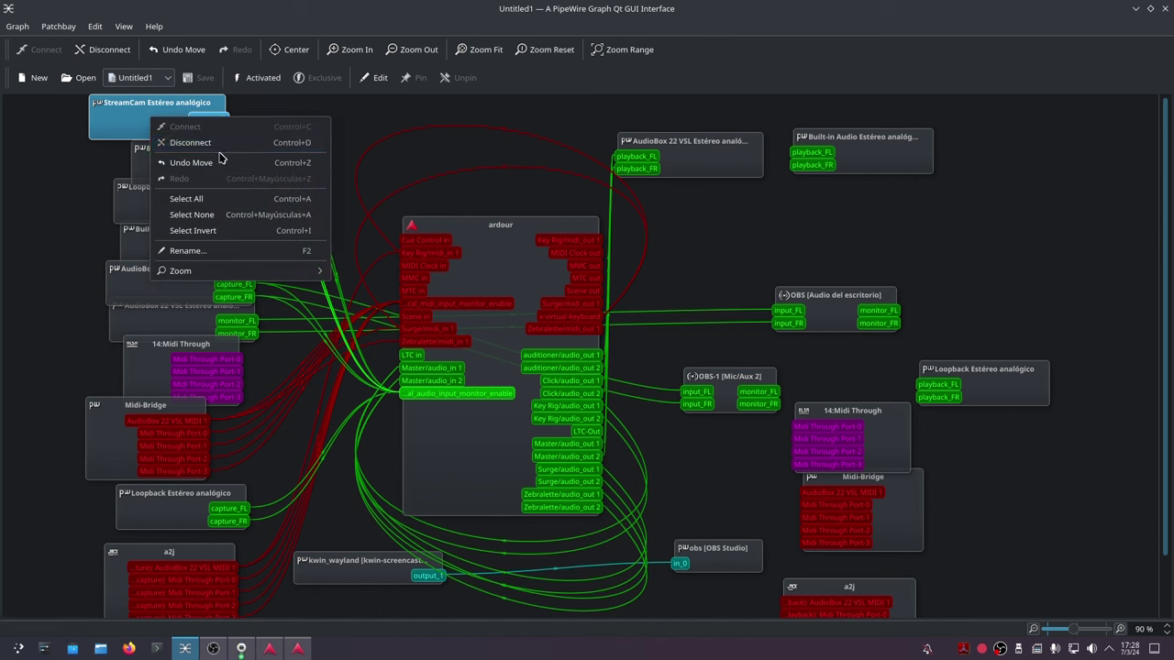
{"action": "left_click", "coordinate": [213, 145]}
{"action": "left_click", "coordinate": [214, 144]}
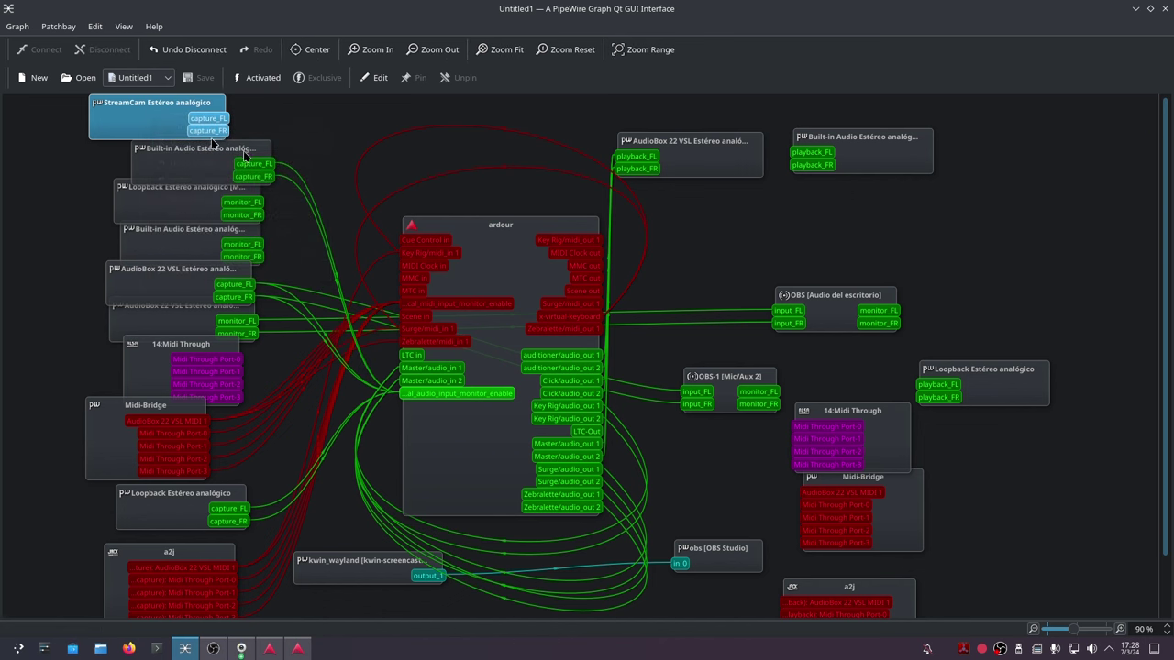
- Disconnect the Built-in Audio Estéreo analógico capture node from everything it feeds
{"action": "left_click_drag", "start_coordinate": [186, 173], "coordinate": [152, 170]}
{"action": "right_click", "coordinate": [175, 174]}
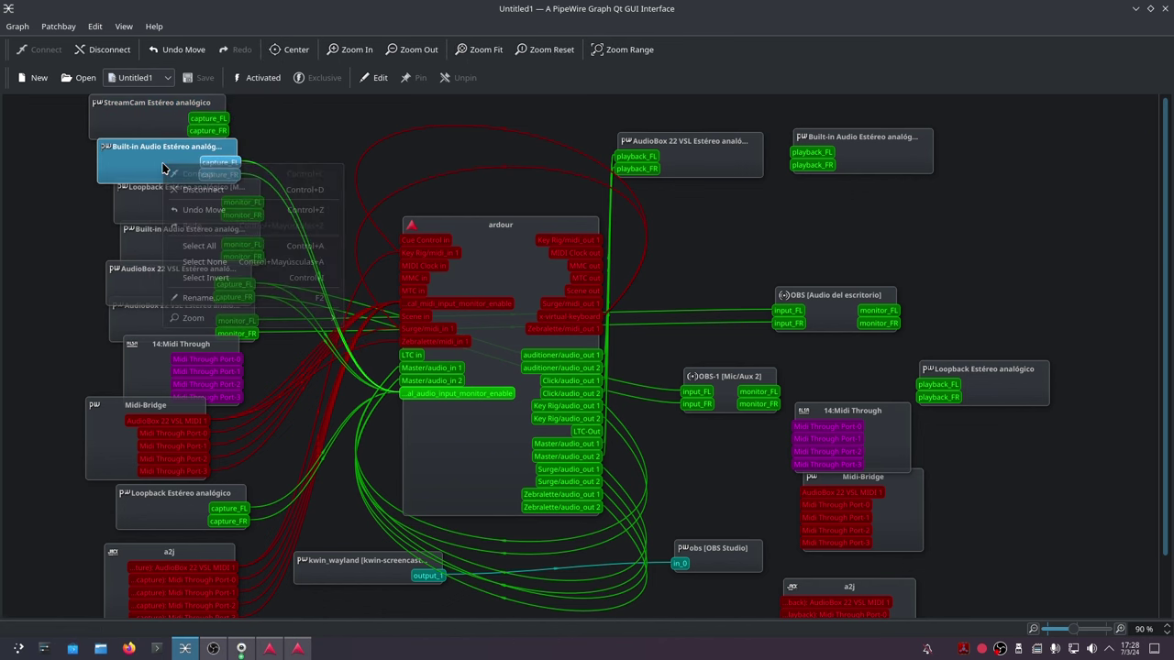
{"action": "left_click", "coordinate": [200, 189]}
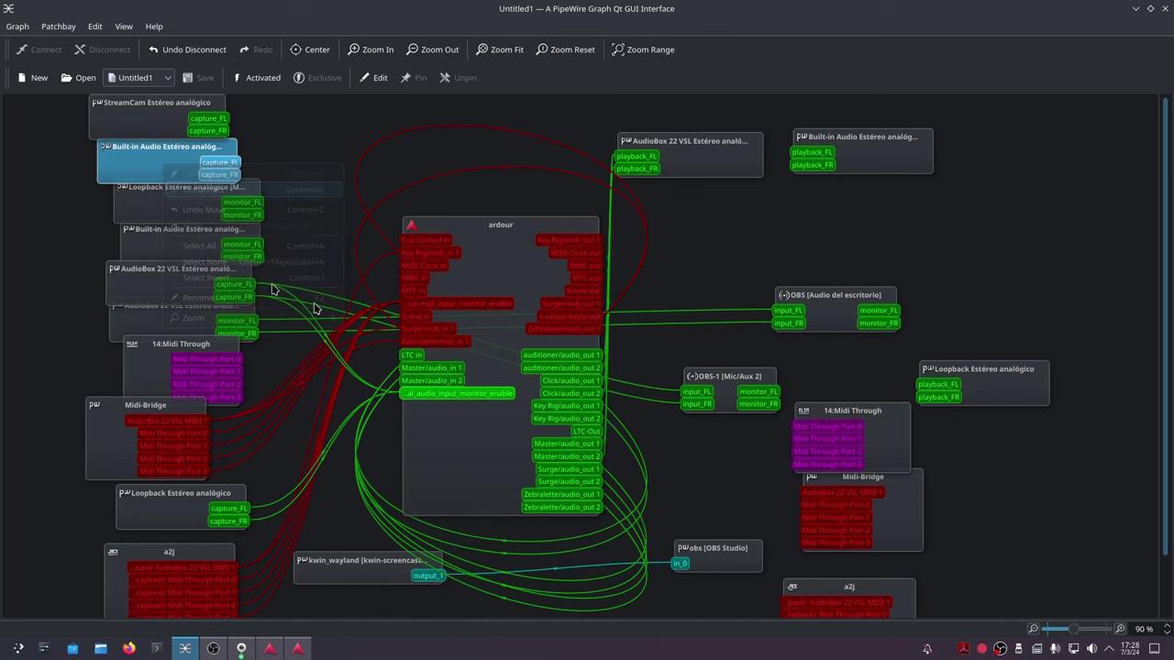
- Spread out the AudioBox 22 VSL capture, monitor and playback nodes and both OBS audio nodes so their connections are easier to follow
{"action": "left_click_drag", "start_coordinate": [163, 266], "coordinate": [157, 236]}
{"action": "left_click_drag", "start_coordinate": [164, 316], "coordinate": [151, 295]}
{"action": "left_click_drag", "start_coordinate": [831, 304], "coordinate": [878, 284]}
{"action": "left_click_drag", "start_coordinate": [716, 167], "coordinate": [930, 235]}
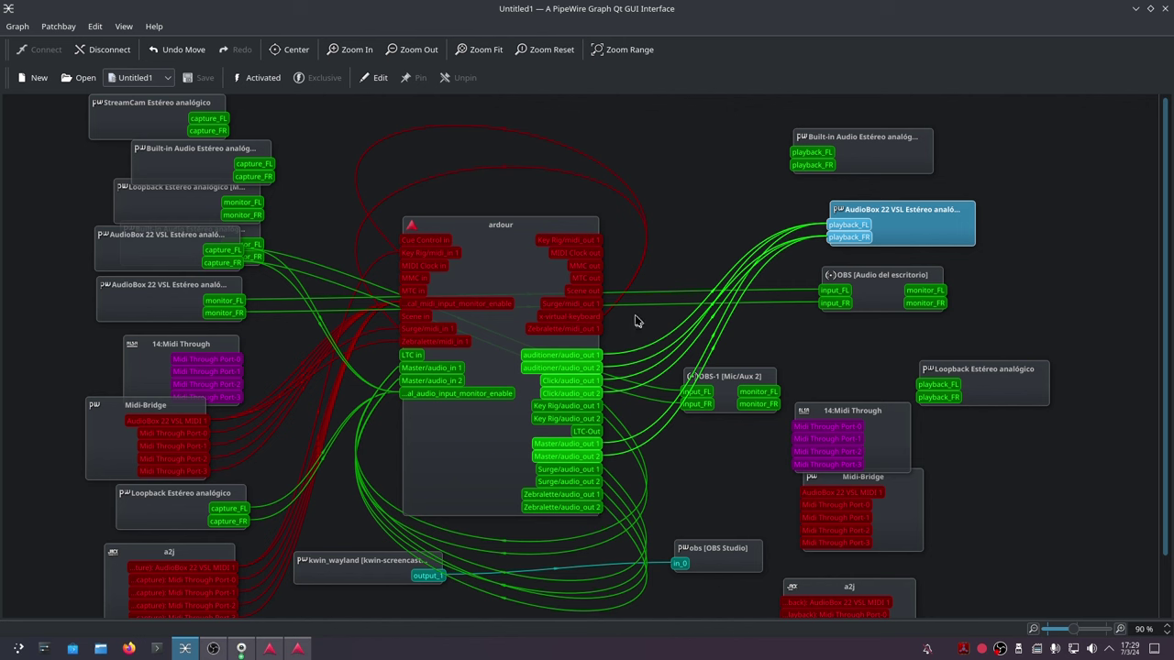
{"action": "left_click_drag", "start_coordinate": [934, 227], "coordinate": [945, 224]}
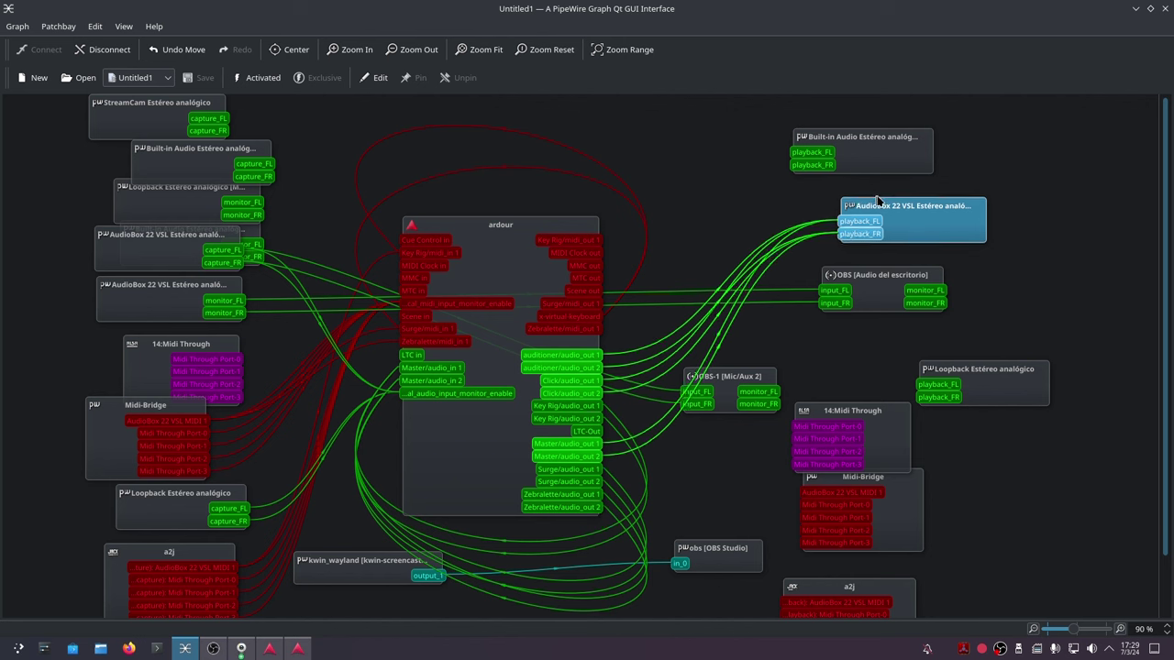
{"action": "left_click_drag", "start_coordinate": [734, 376], "coordinate": [882, 158]}
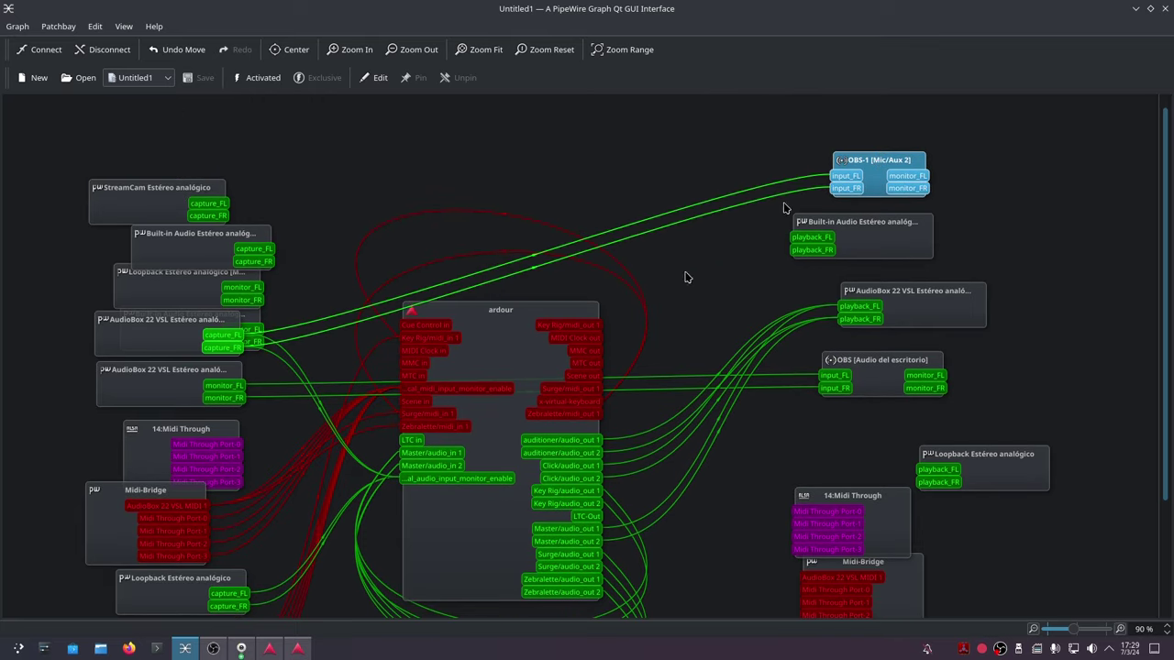
- Move the source-side a2j and Midi-Bridge nodes further out, away from the ardour node
{"action": "scroll", "coordinate": [648, 270], "scroll_direction": "down", "scroll_amount": 3}
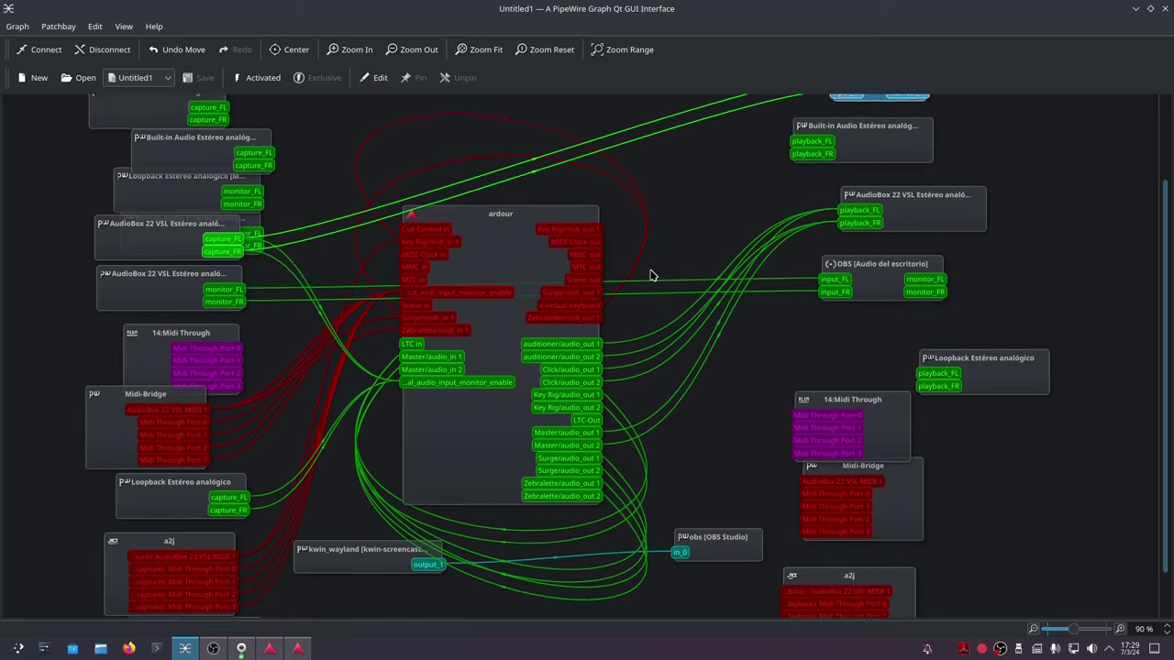
{"action": "scroll", "coordinate": [647, 293], "scroll_direction": "down", "scroll_amount": 1}
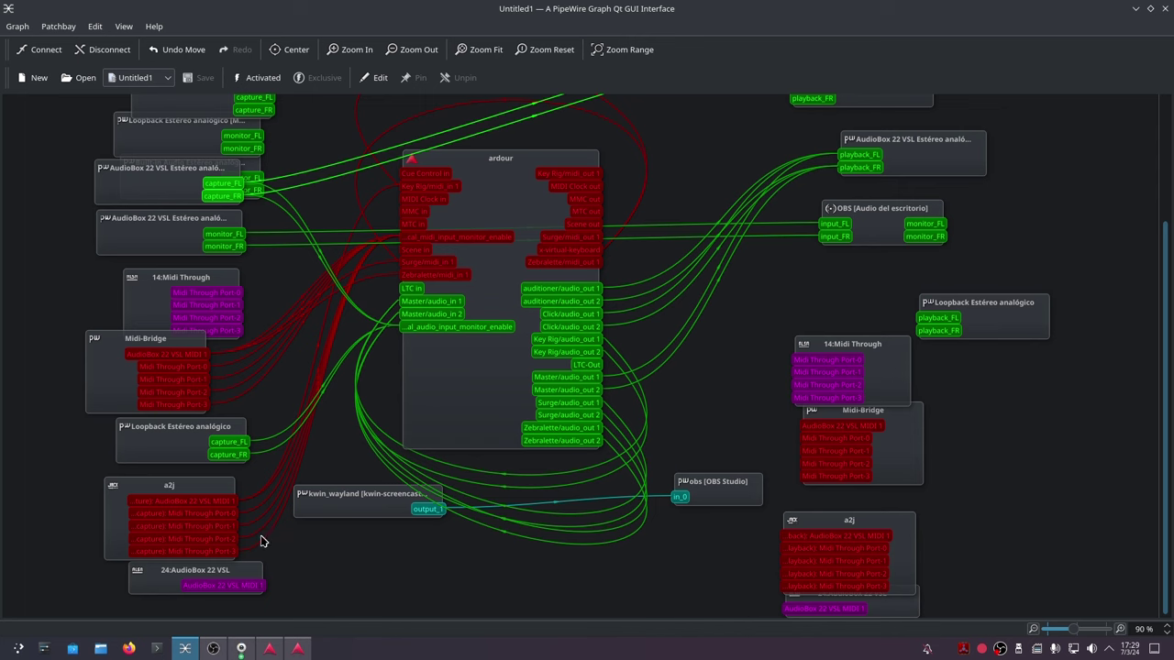
{"action": "left_click_drag", "start_coordinate": [123, 495], "coordinate": [83, 505]}
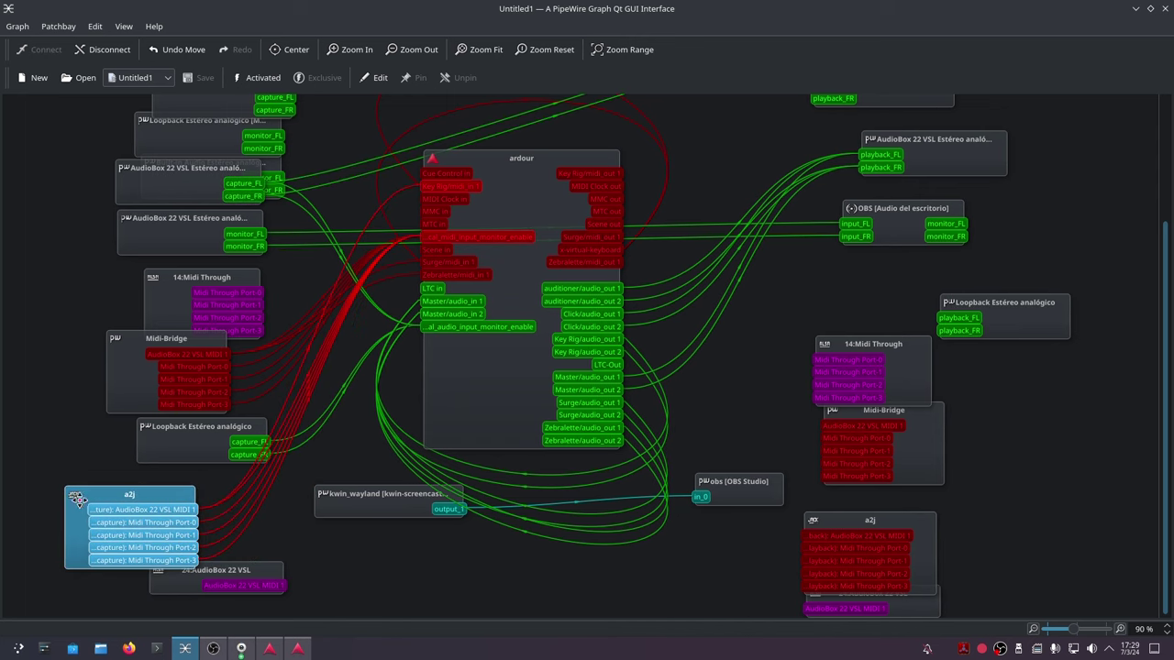
{"action": "left_click_drag", "start_coordinate": [146, 342], "coordinate": [68, 359]}
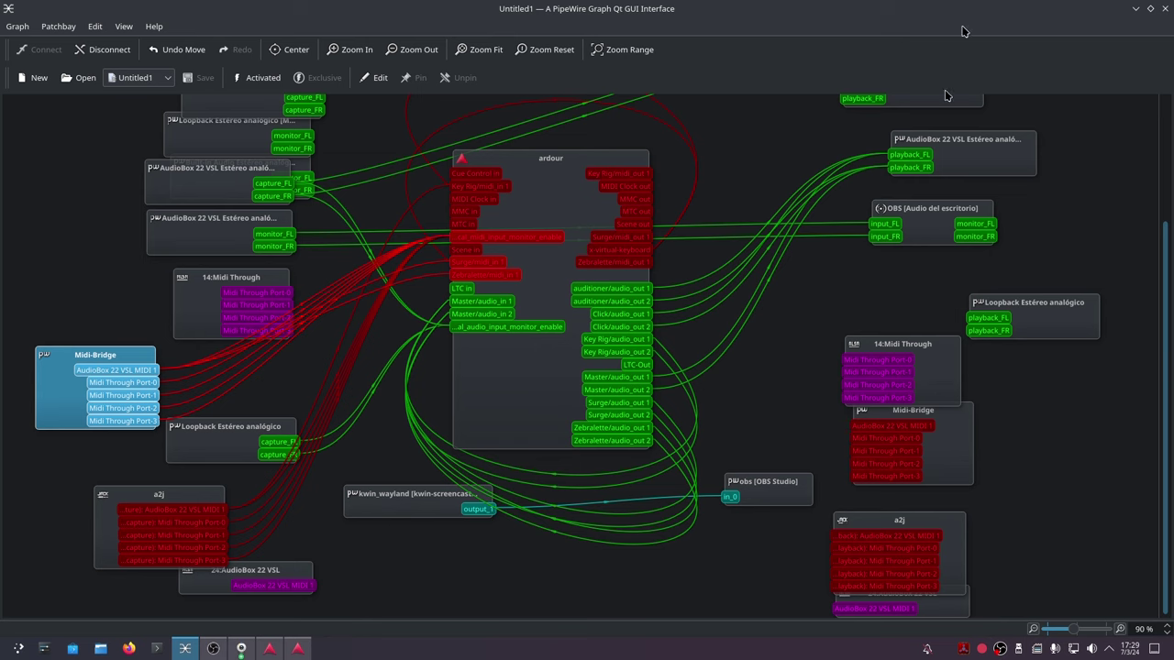
- Close the qpwgraph window, bring it back from the background, and close it again to return to Ardour
{"action": "left_click", "coordinate": [1165, 7]}
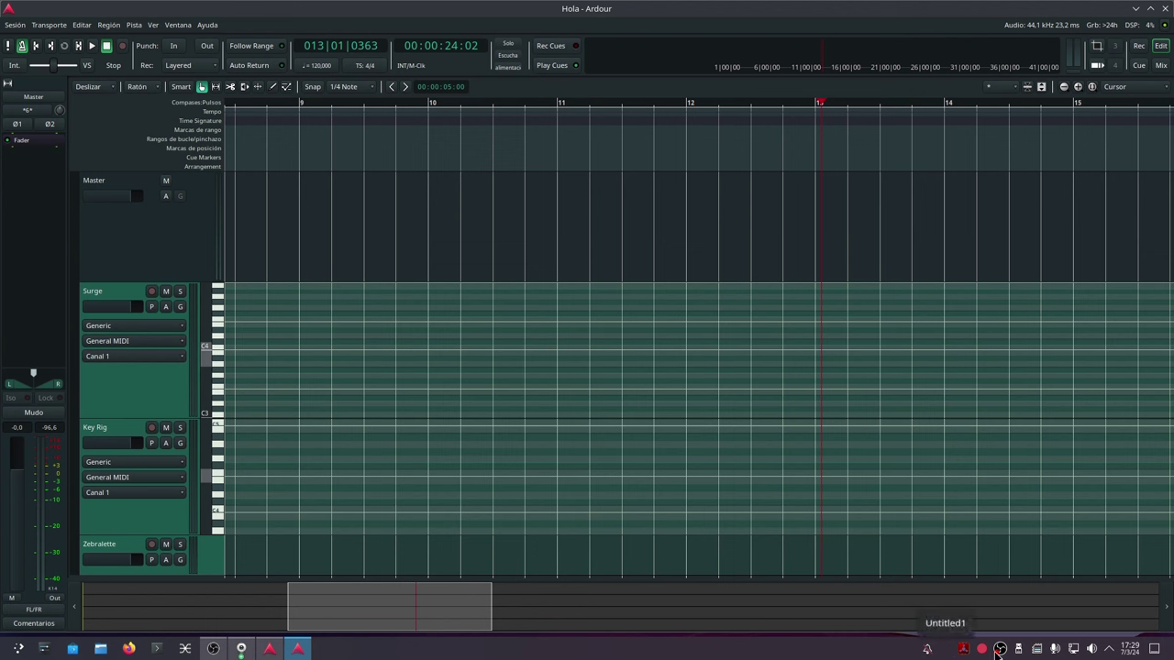
{"action": "left_click", "coordinate": [946, 653]}
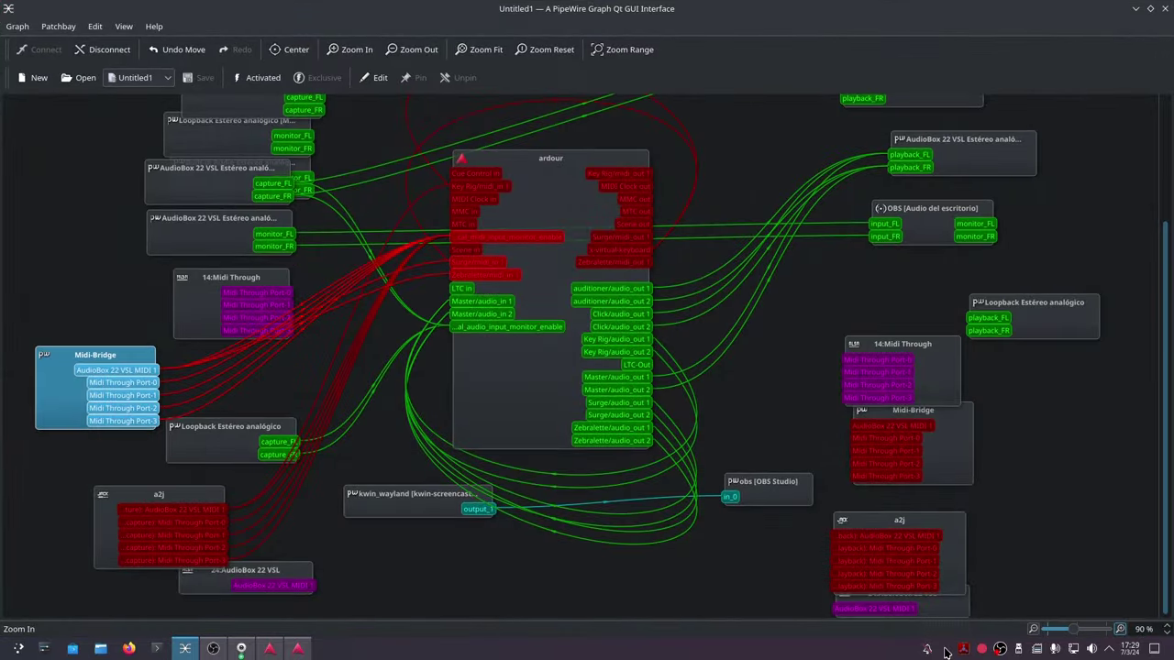
{"action": "left_click", "coordinate": [1165, 9]}
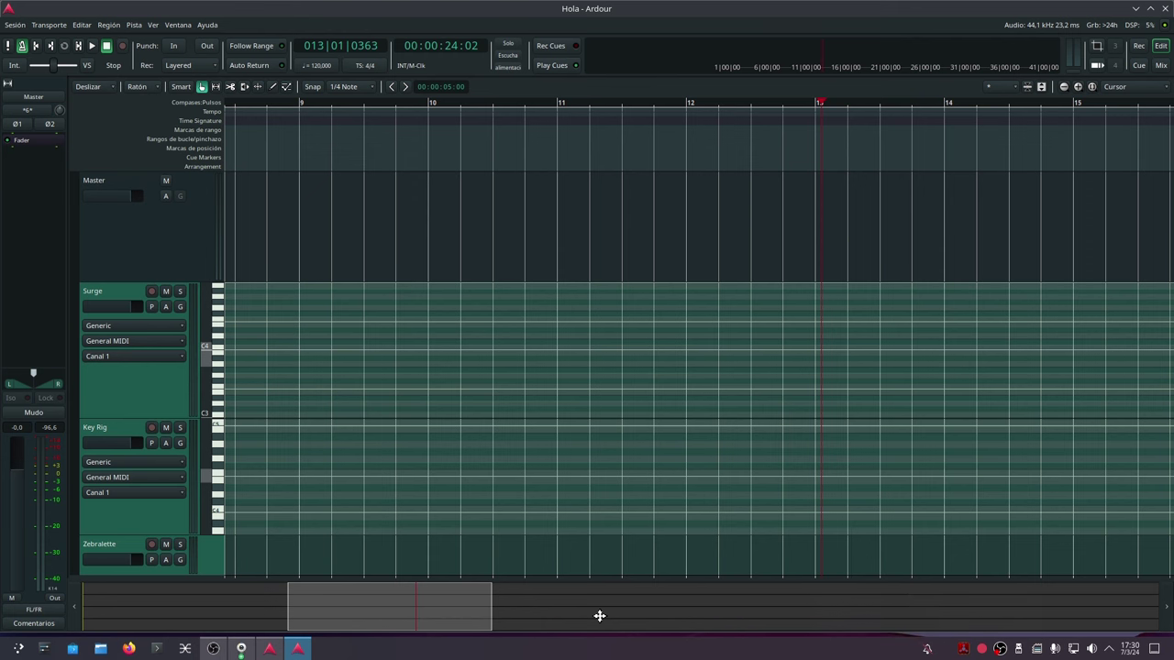
- Increase the height of the Zebralette track until its piano keys and MIDI controls show
{"action": "scroll", "coordinate": [126, 461], "scroll_direction": "down", "scroll_amount": 2}
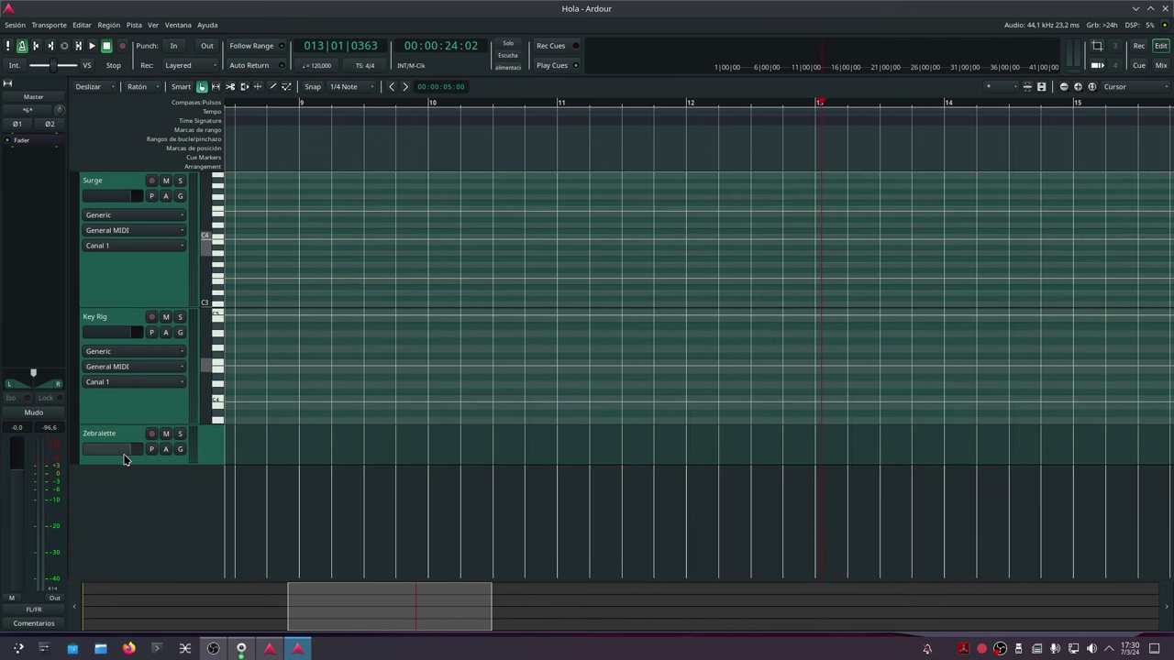
{"action": "left_click_drag", "start_coordinate": [117, 461], "coordinate": [288, 448]}
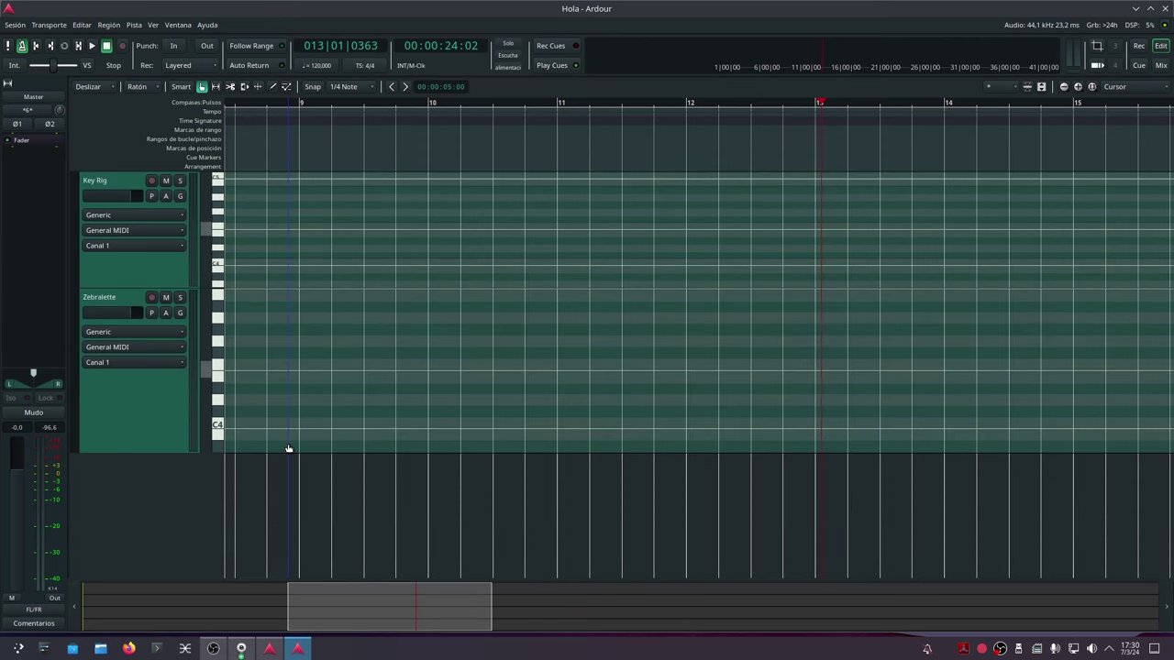
{"action": "scroll", "coordinate": [191, 504], "scroll_direction": "up", "scroll_amount": 5}
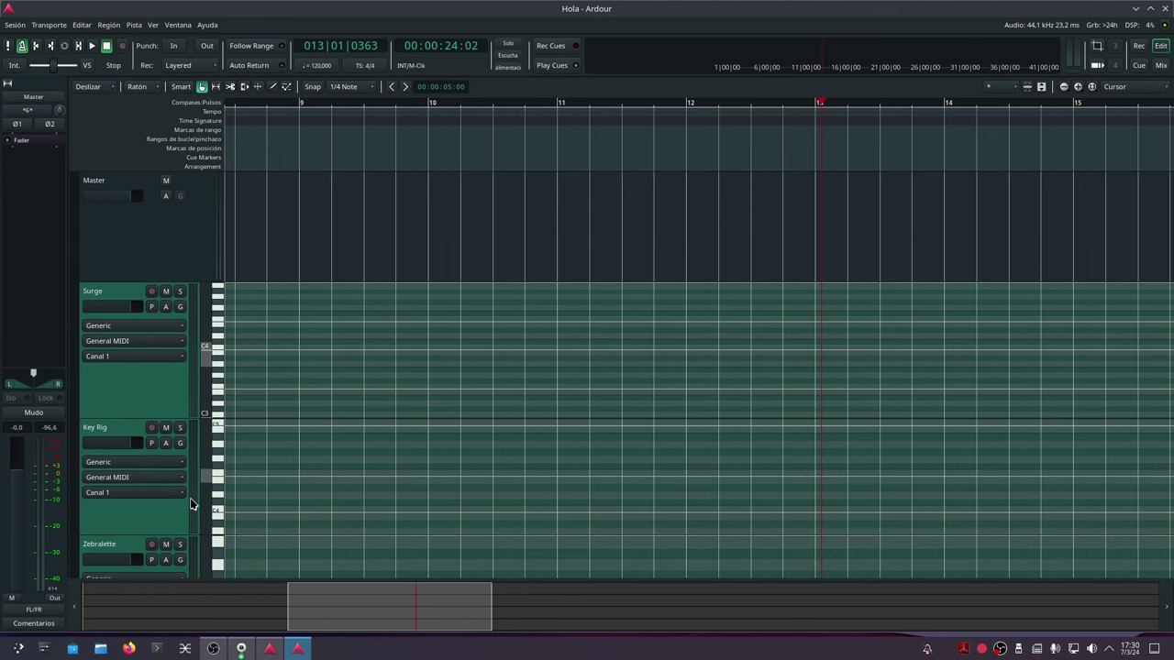
- Open the Surge track's synth plugin window, move it around the screen and close it
{"action": "left_click", "coordinate": [124, 388]}
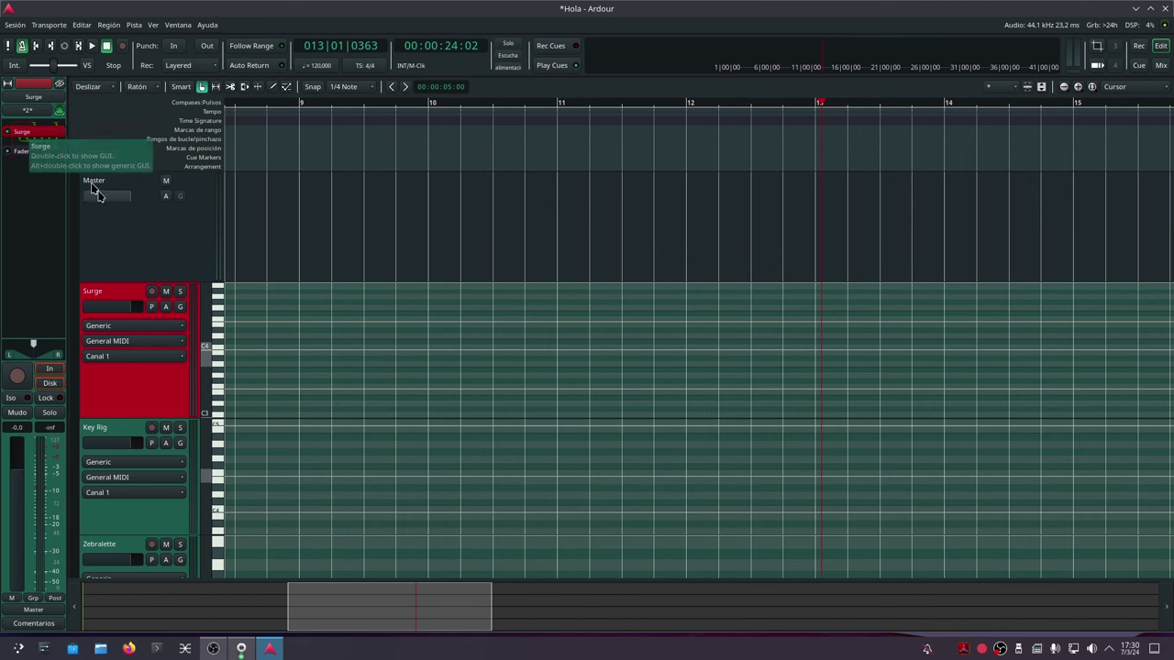
{"action": "double_click", "coordinate": [40, 135]}
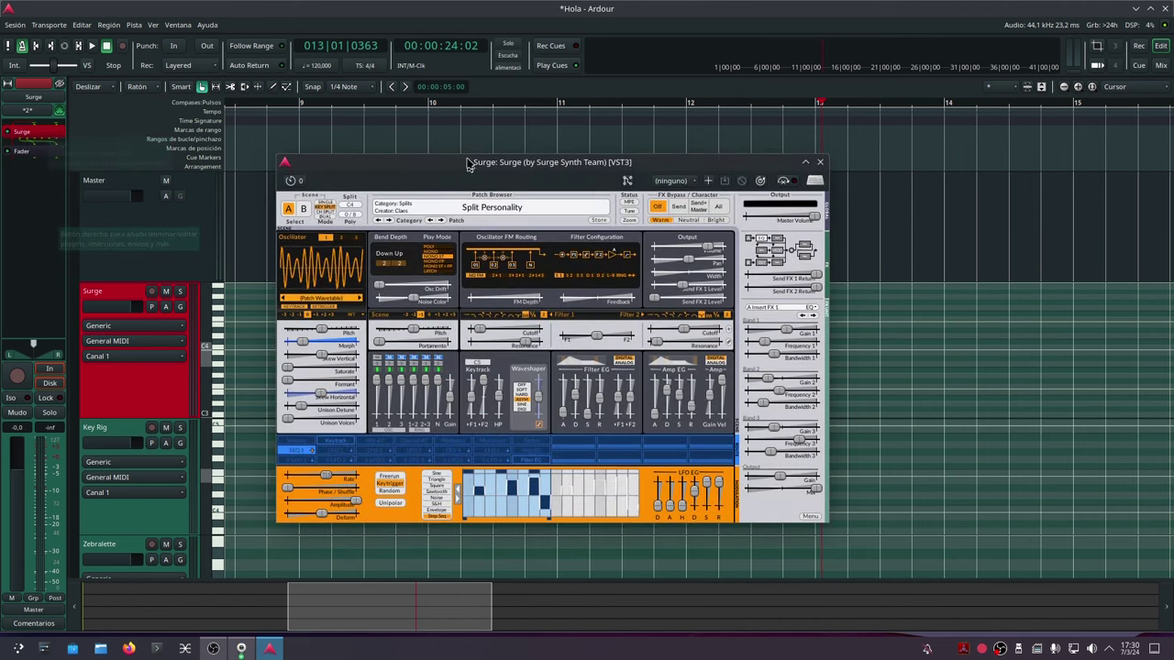
{"action": "left_click_drag", "start_coordinate": [447, 163], "coordinate": [548, 119]}
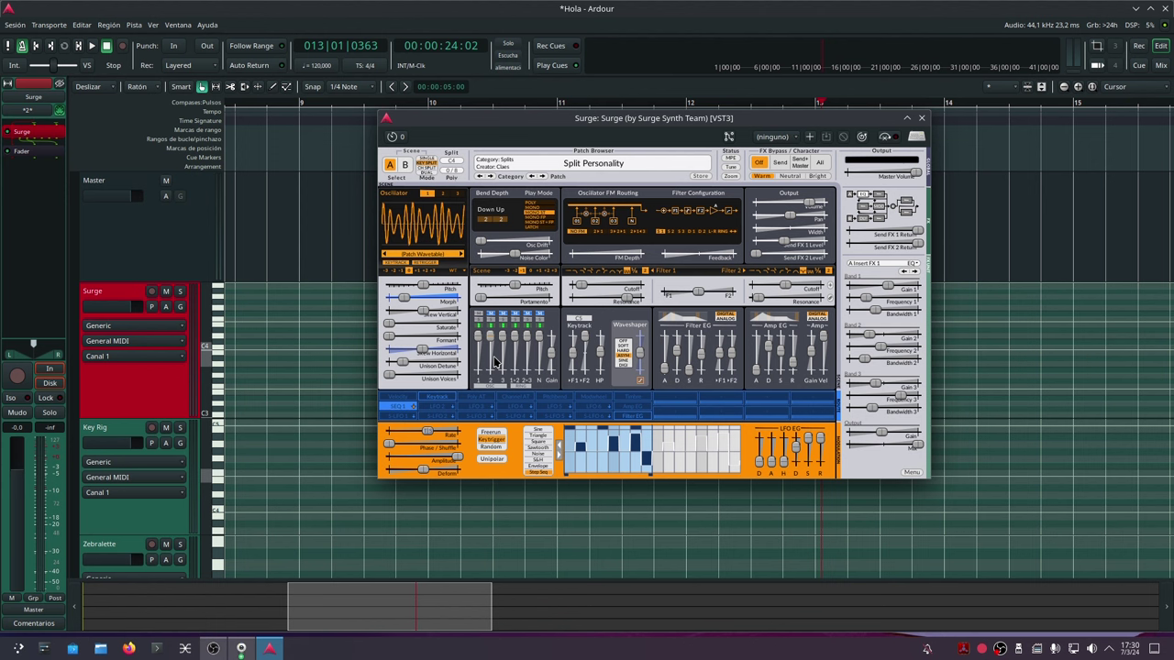
{"action": "left_click_drag", "start_coordinate": [493, 124], "coordinate": [463, 128]}
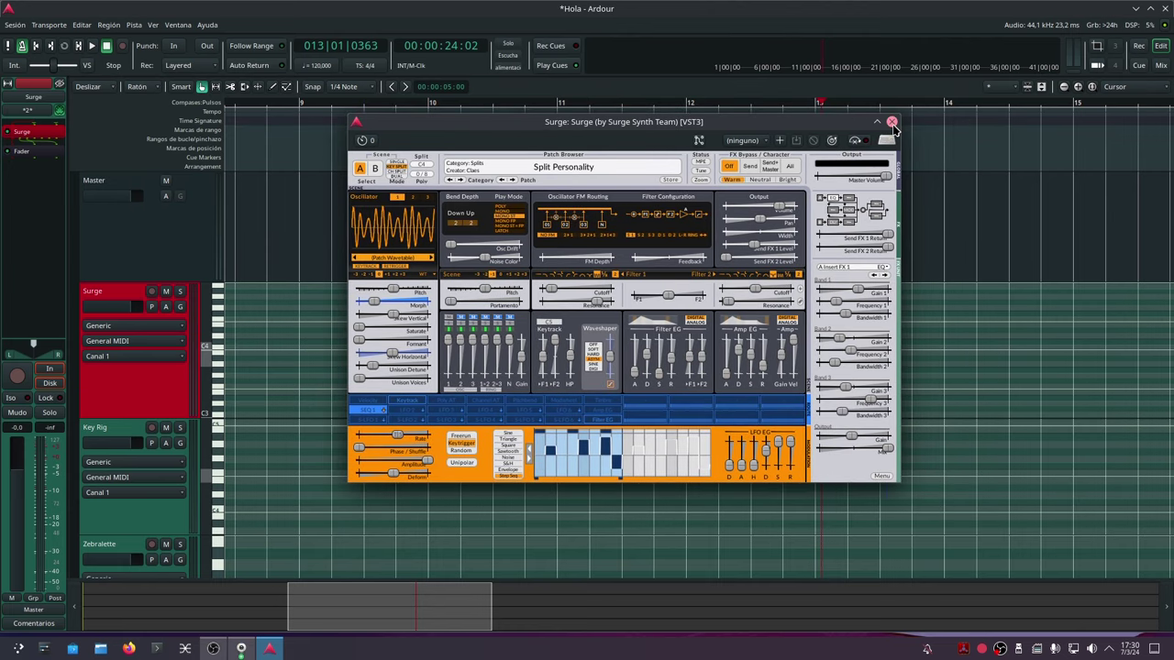
{"action": "left_click_drag", "start_coordinate": [894, 126], "coordinate": [765, 120]}
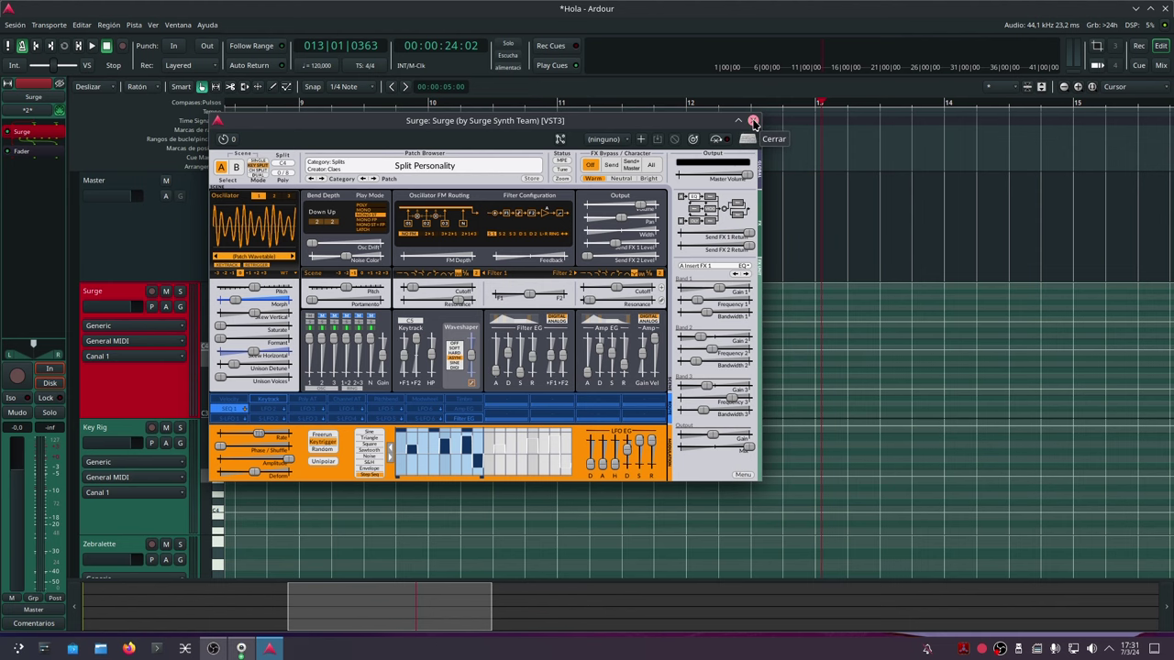
{"action": "left_click", "coordinate": [754, 123]}
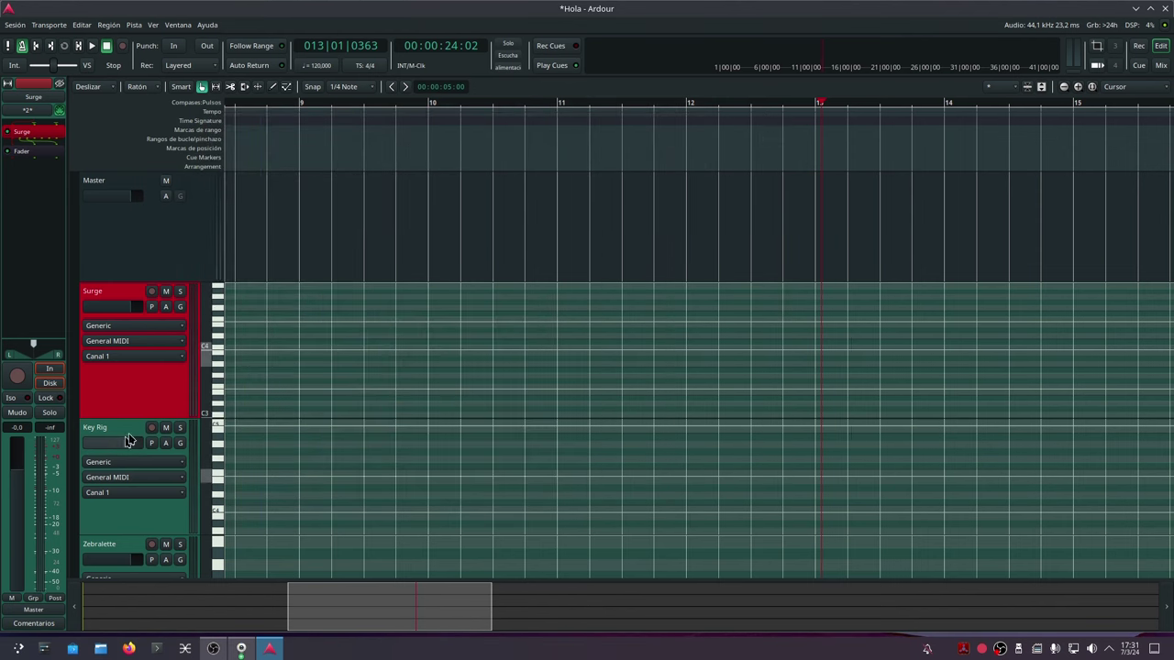
- Increase the height of the Surge track and play several notes on its piano keys to test the sound
{"action": "left_click_drag", "start_coordinate": [133, 414], "coordinate": [126, 525]}
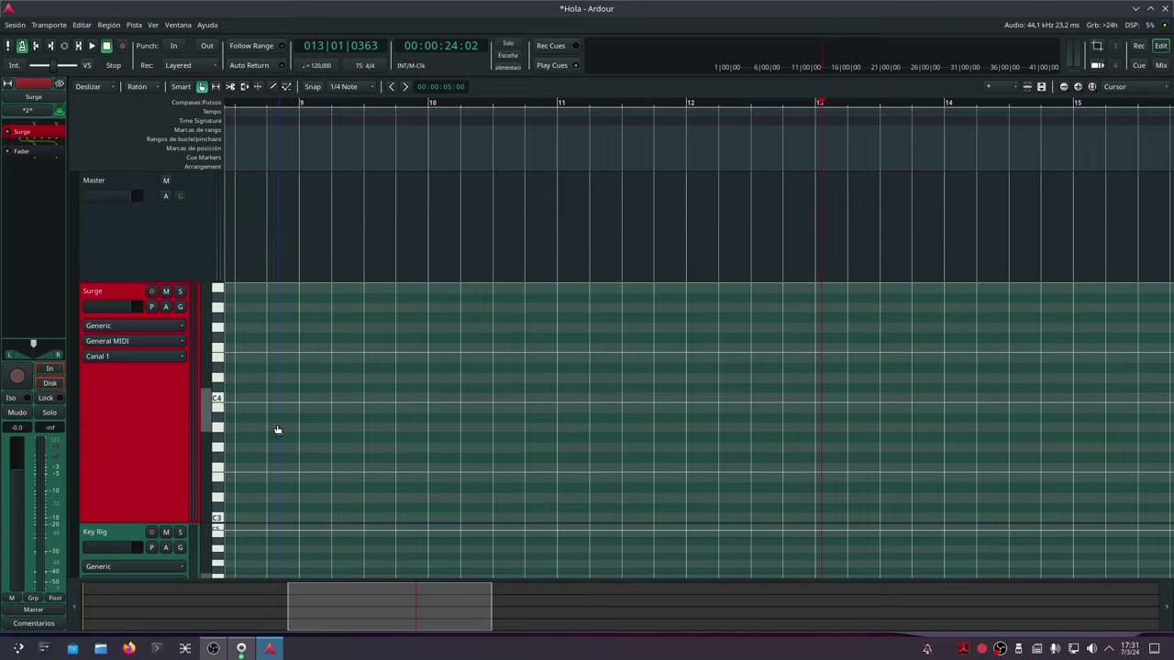
{"action": "left_click", "coordinate": [221, 354]}
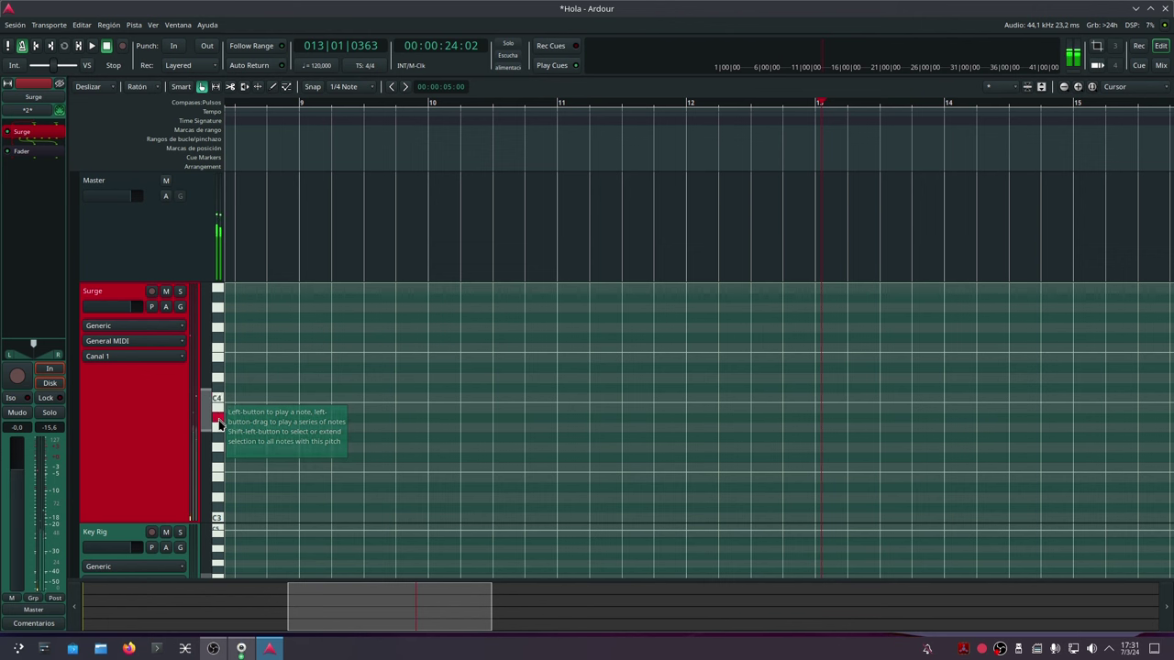
{"action": "left_click", "coordinate": [217, 520]}
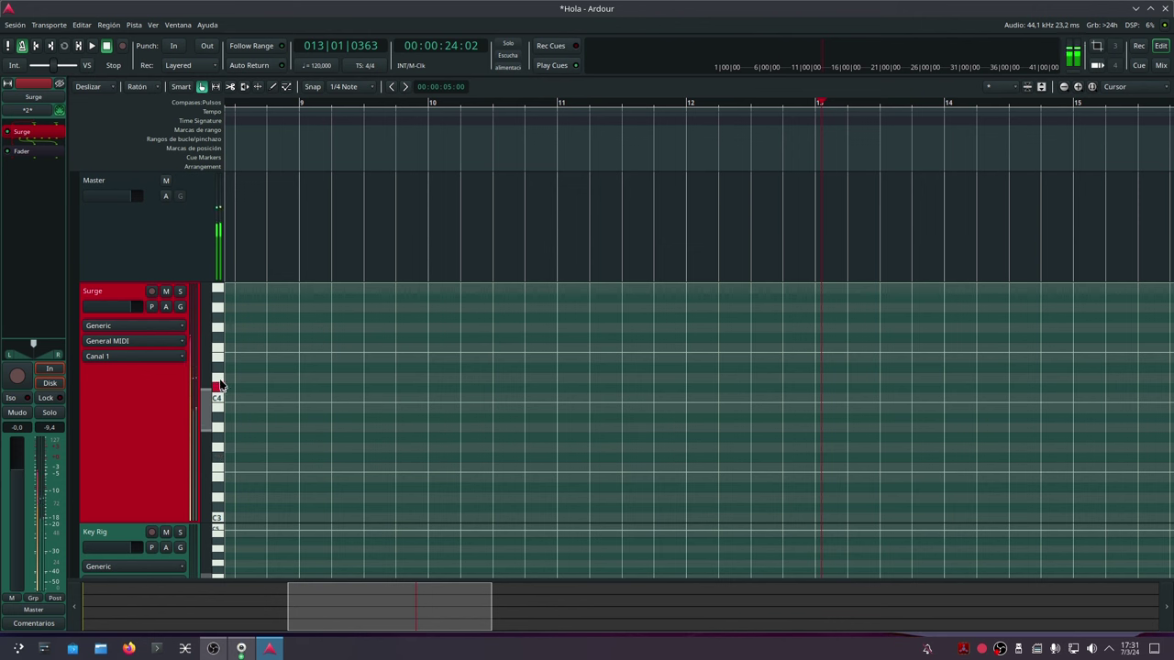
{"action": "left_click", "coordinate": [233, 438]}
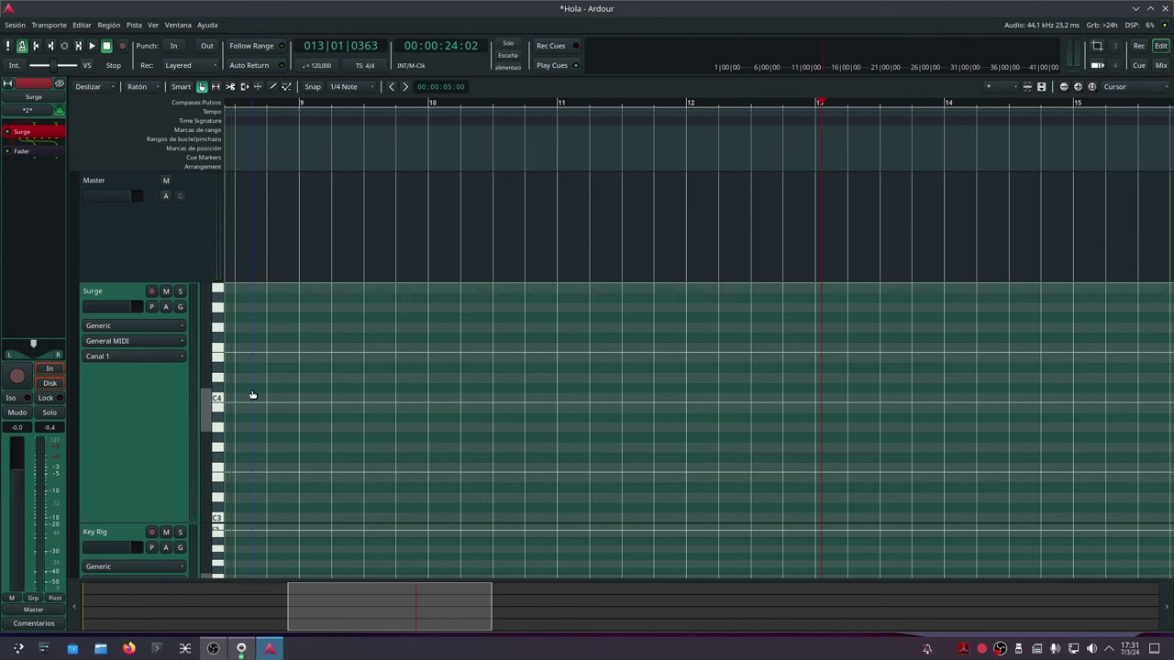
{"action": "scroll", "coordinate": [252, 395], "scroll_direction": "down", "scroll_amount": 2}
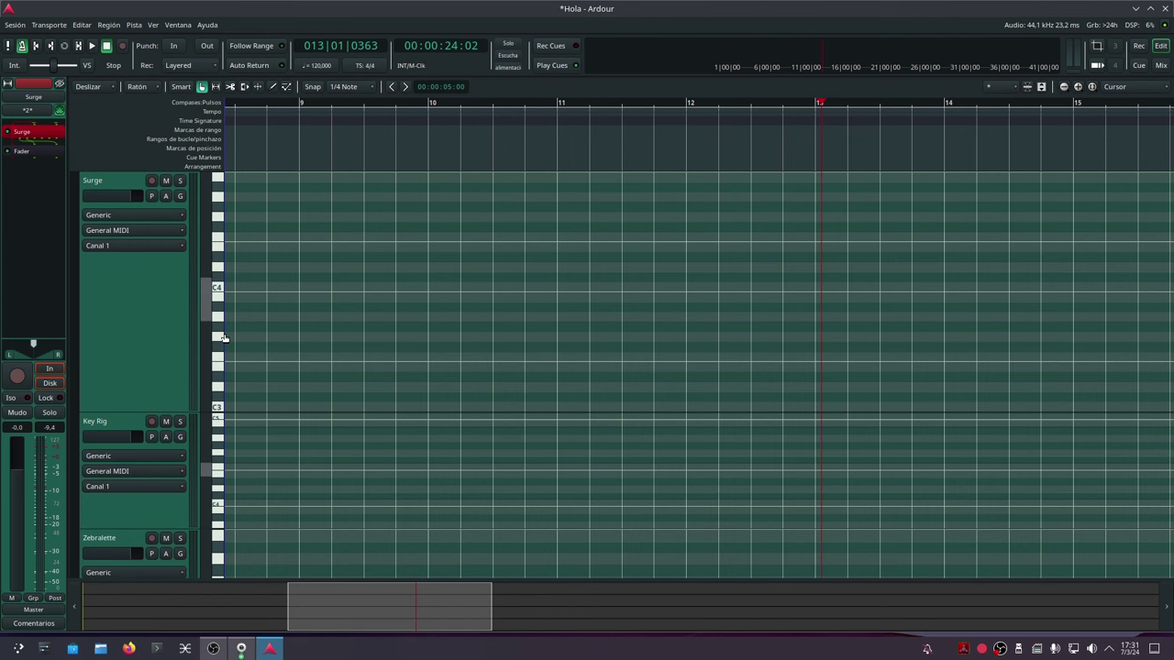
{"action": "mouse_move", "coordinate": [220, 341]}
{"action": "left_mouse_down"}
{"action": "mouse_move", "coordinate": [220, 236]}
{"action": "mouse_move", "coordinate": [242, 286]}
{"action": "left_mouse_up"}
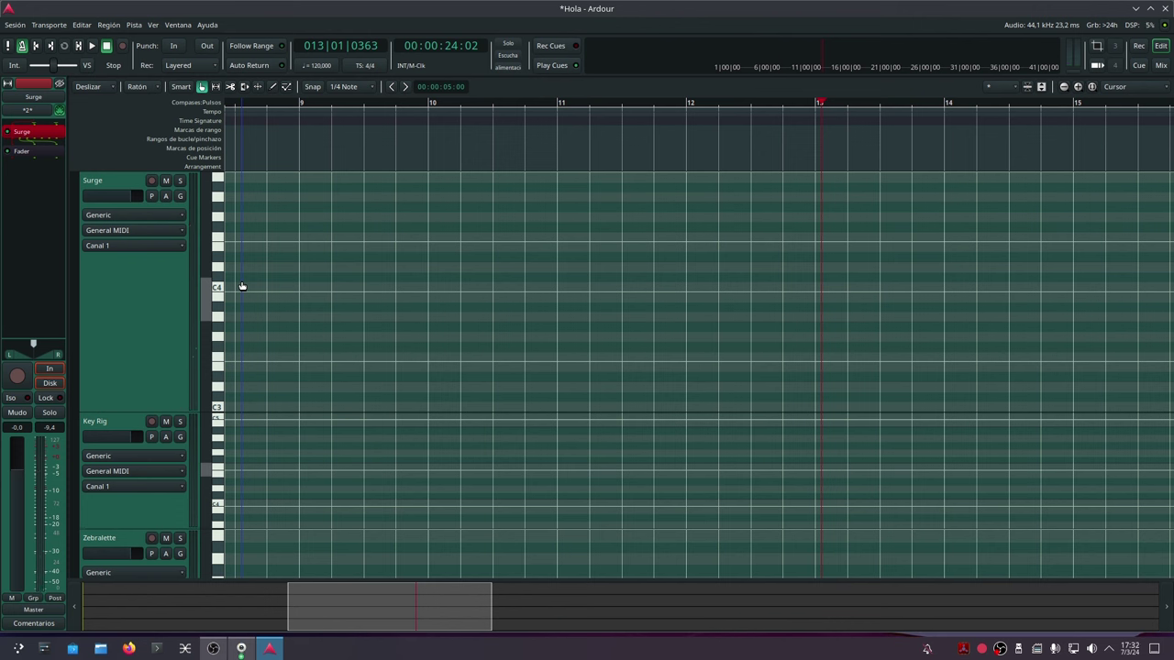
- Reduce the height of the Surge track and increase the height of the Key Rig track
{"action": "left_click_drag", "start_coordinate": [137, 407], "coordinate": [138, 290]}
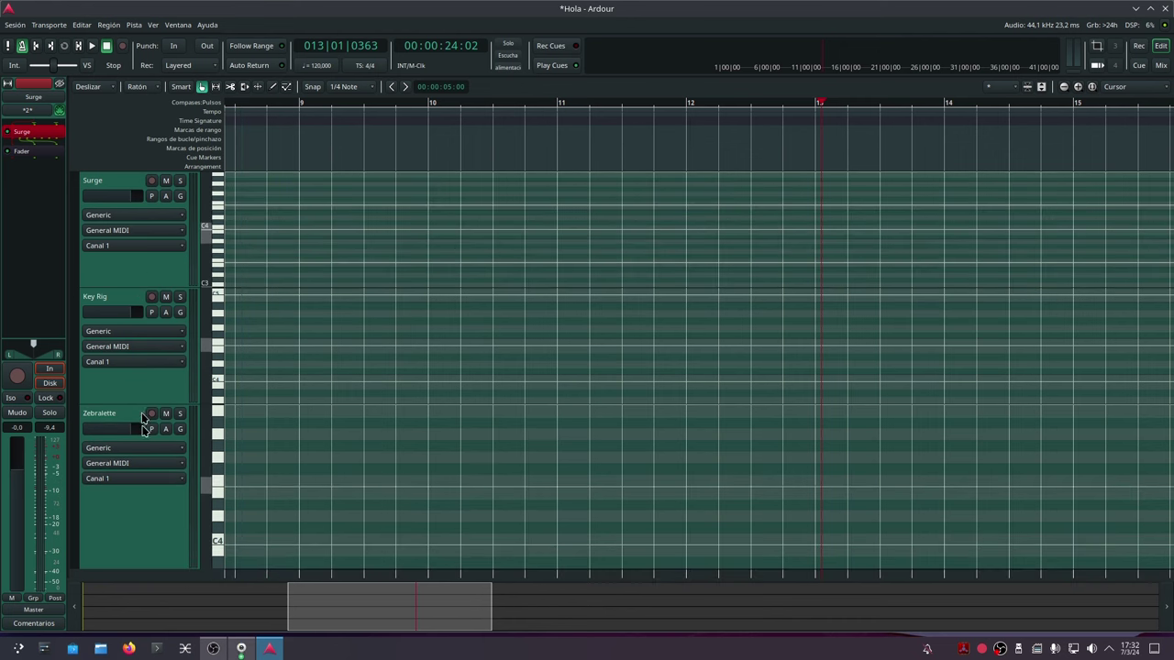
{"action": "left_click_drag", "start_coordinate": [142, 408], "coordinate": [147, 510]}
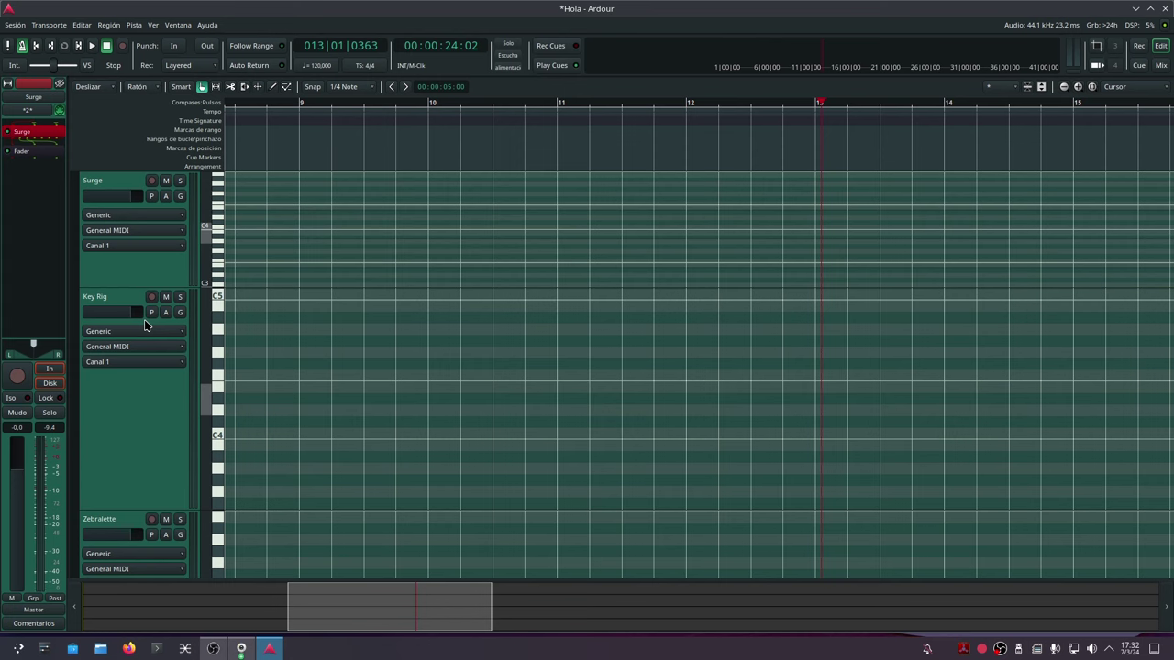
- Open the Key Rig track's instrument plugin window and move it to a clear area of the screen
{"action": "left_click", "coordinate": [167, 444]}
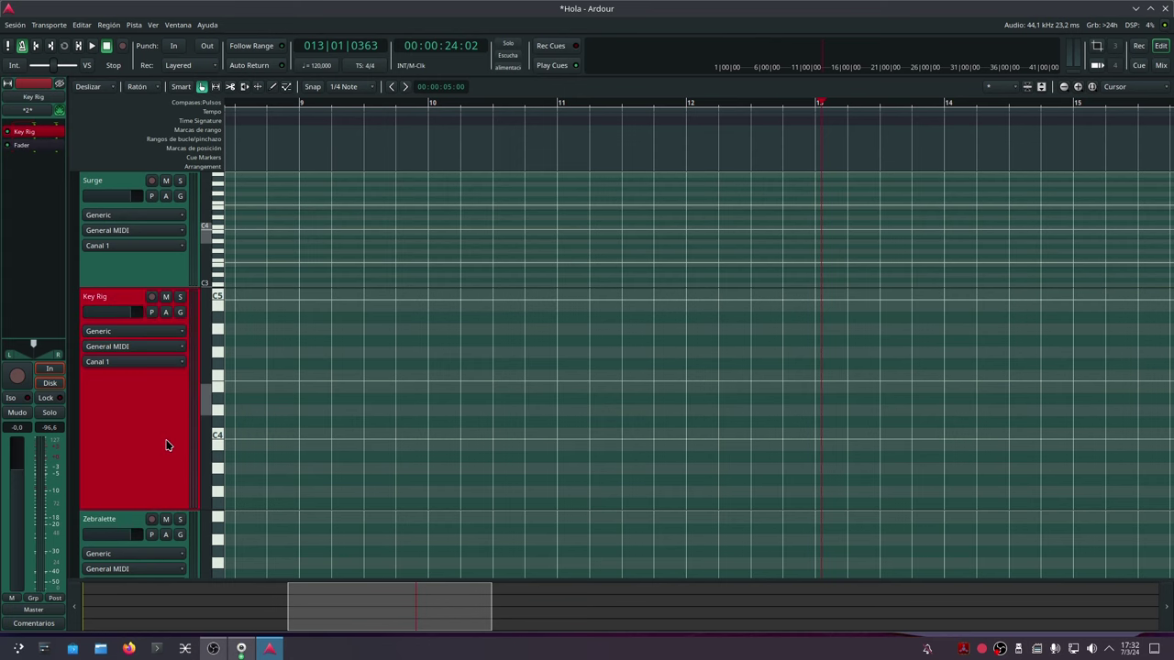
{"action": "double_click", "coordinate": [27, 134]}
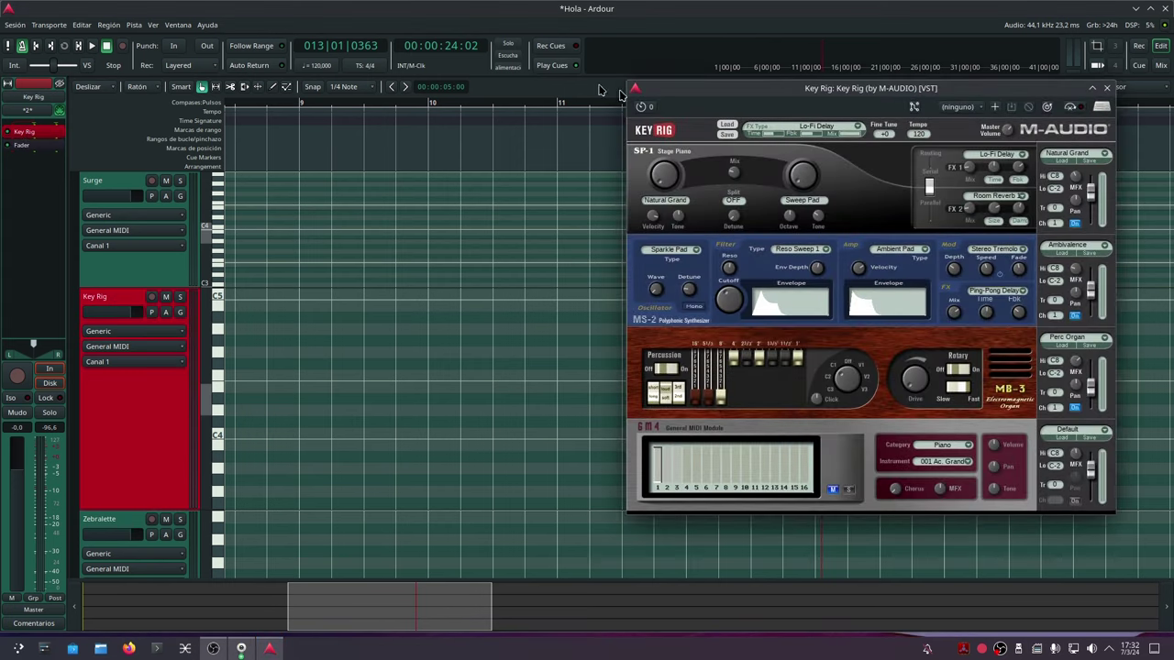
{"action": "left_click_drag", "start_coordinate": [688, 107], "coordinate": [327, 158]}
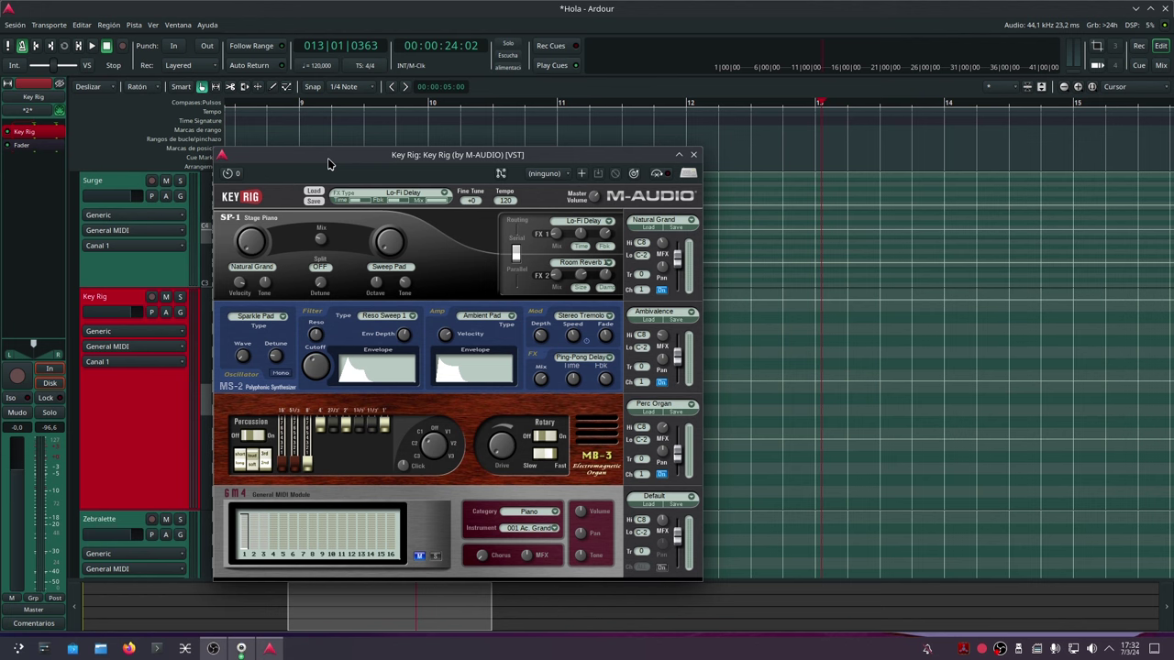
{"action": "left_click_drag", "start_coordinate": [327, 157], "coordinate": [472, 51]}
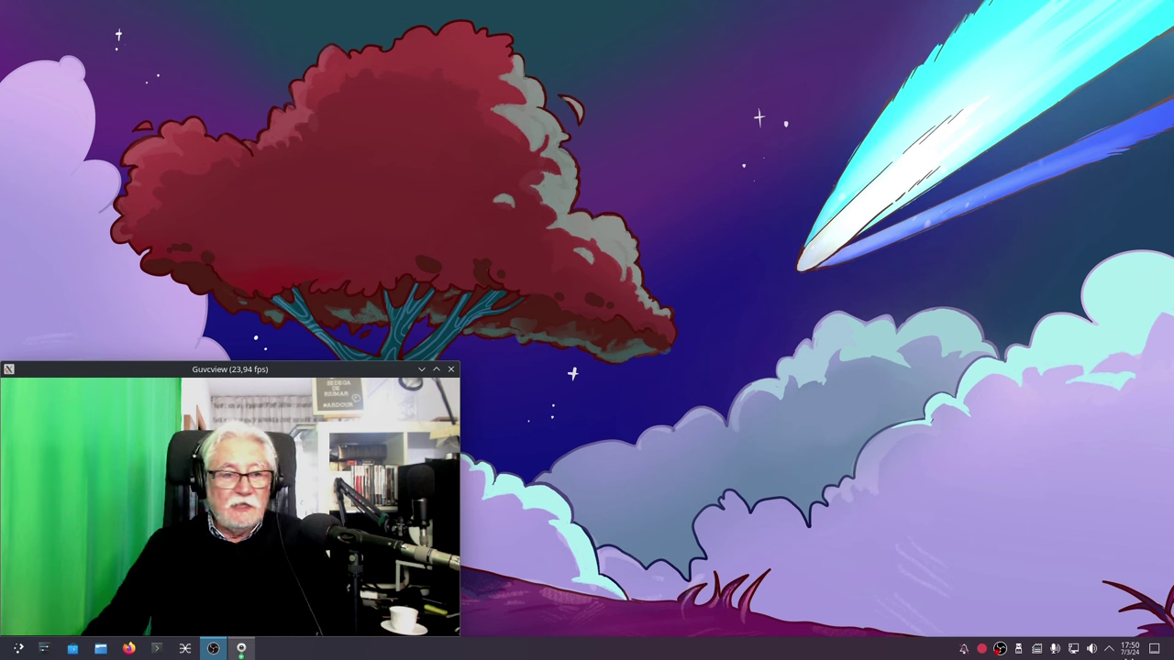
- Launch Cadence from the desktop and set the CPU scaling governor to performance
{"action": "left_click", "coordinate": [17, 648]}
{"action": "mouse_move", "coordinate": [46, 517]}
{"action": "left_click", "coordinate": [188, 388]}
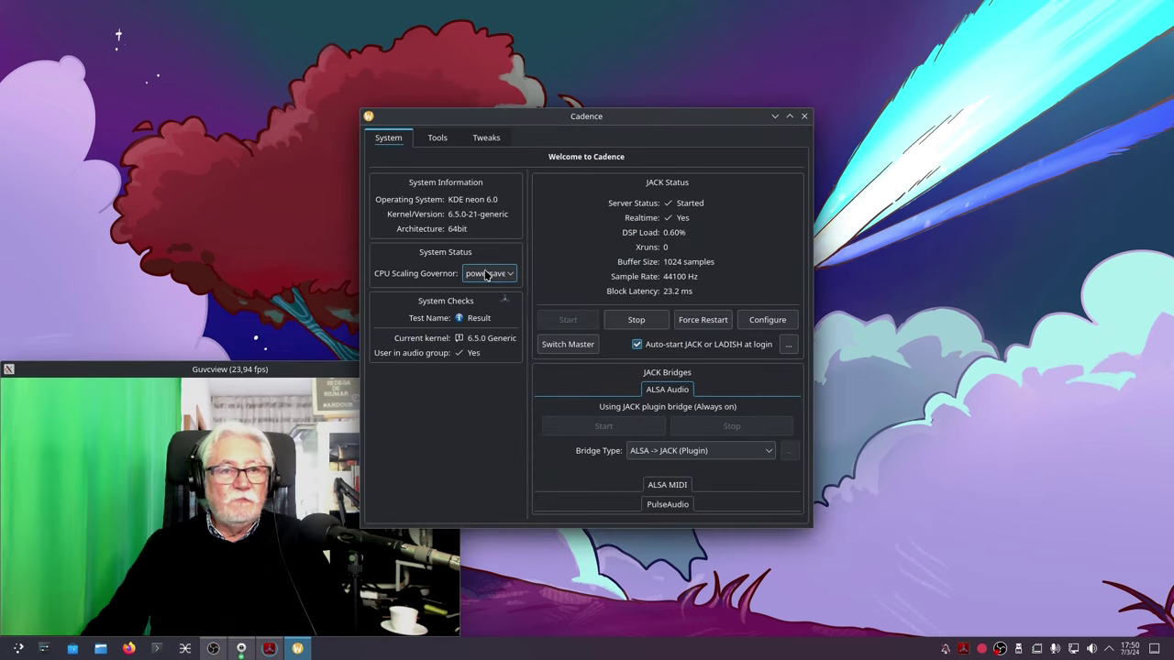
{"action": "left_click", "coordinate": [485, 273]}
{"action": "left_click", "coordinate": [495, 290]}
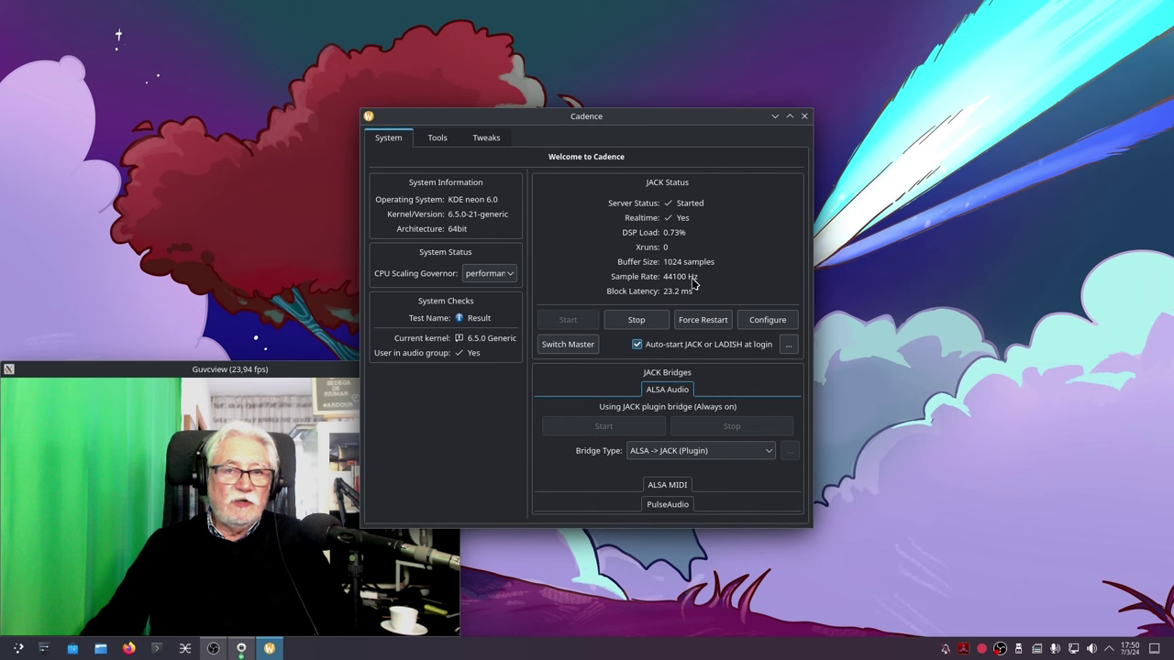
- Close Cadence, launch Ardour 8.4.0 from the applications menu and move its session setup window to a clear area
{"action": "left_click", "coordinate": [806, 119]}
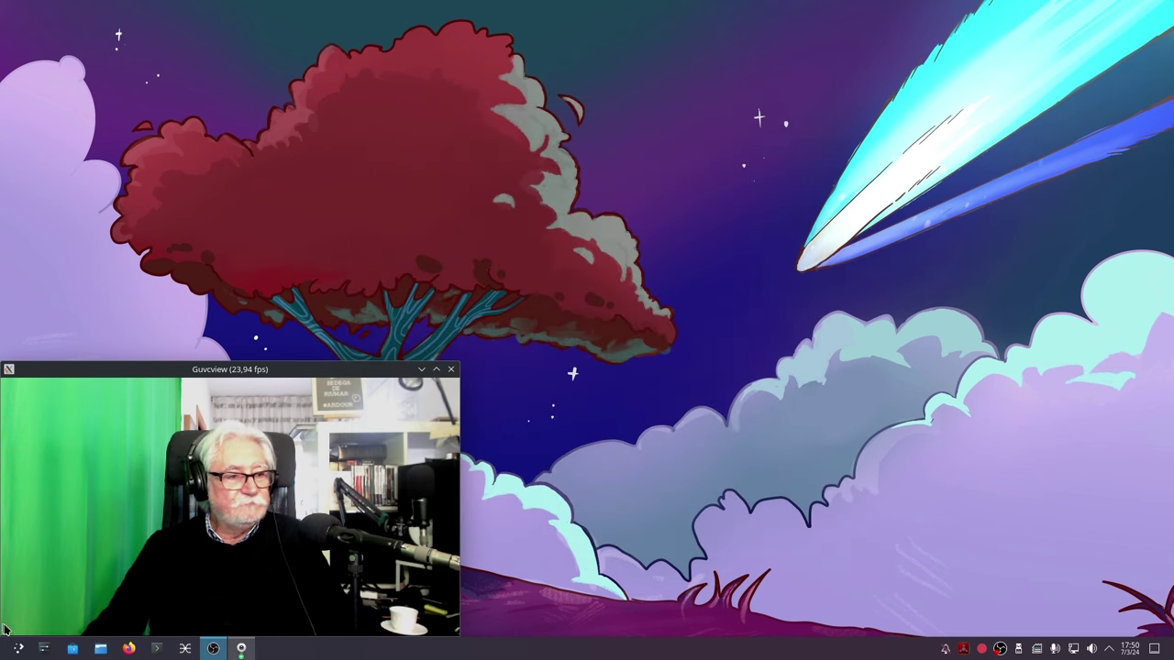
{"action": "left_click", "coordinate": [18, 649]}
{"action": "mouse_move", "coordinate": [79, 512]}
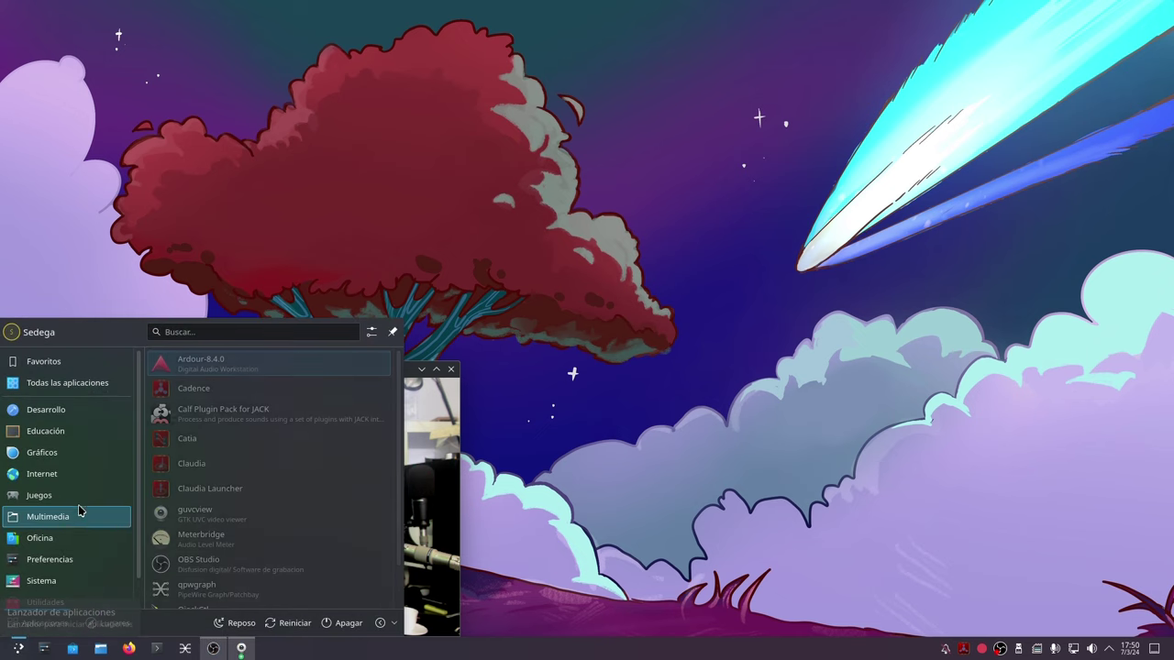
{"action": "mouse_move", "coordinate": [88, 383]}
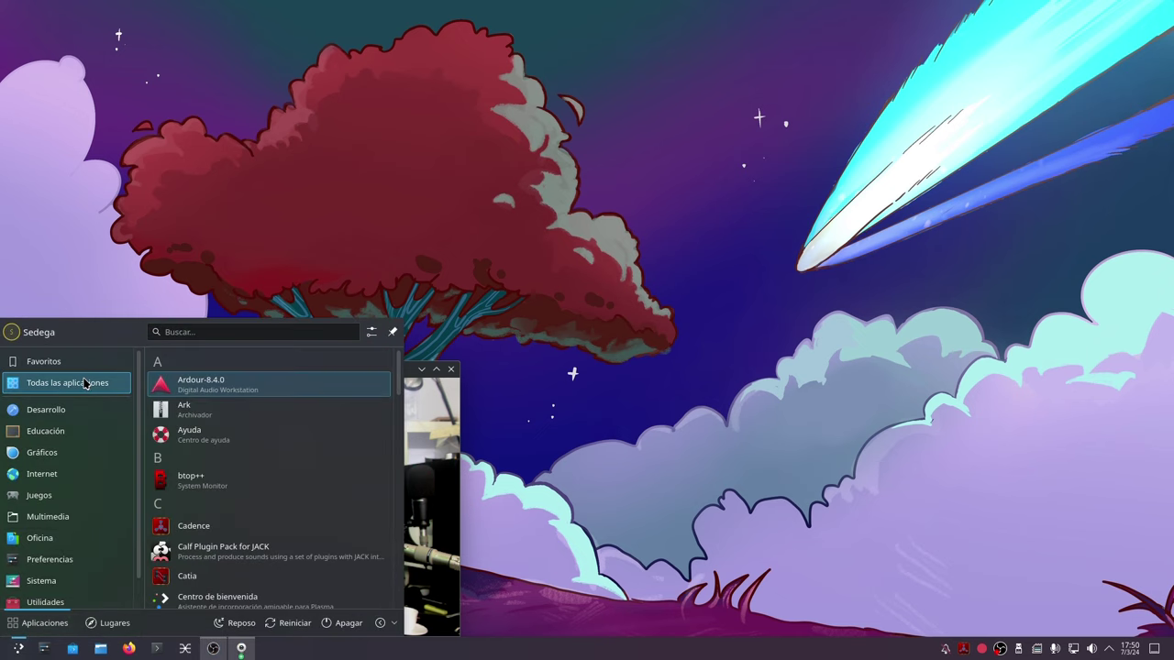
{"action": "left_click", "coordinate": [192, 385]}
{"action": "left_click_drag", "start_coordinate": [989, 213], "coordinate": [579, 51]}
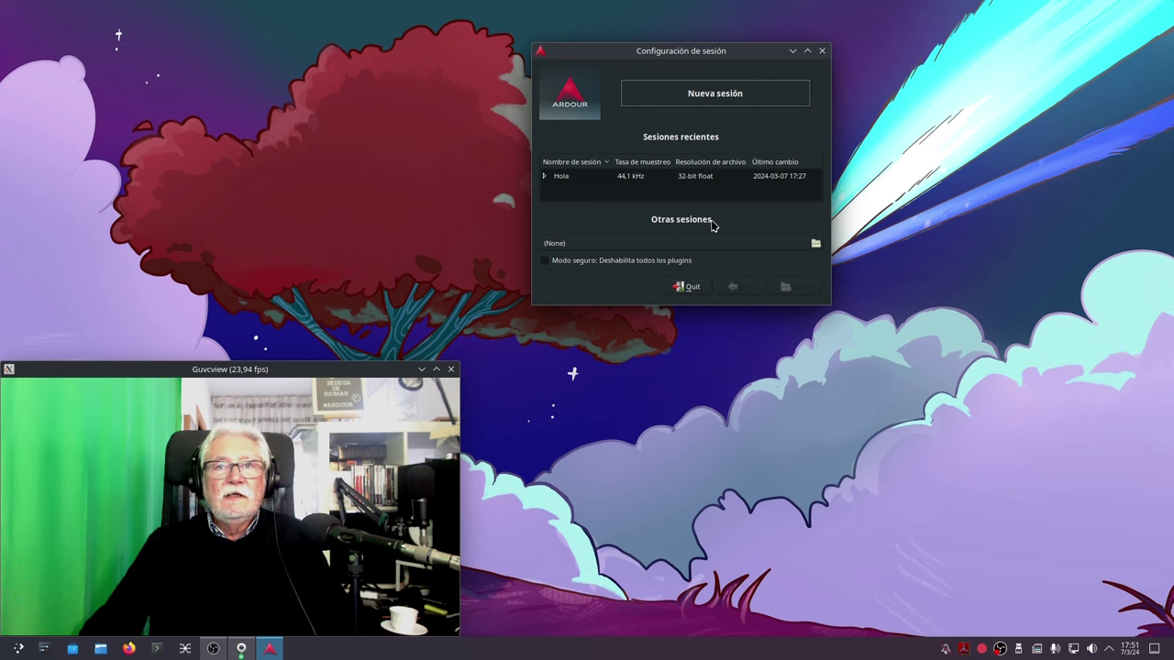
- Open the existing session TechnoBaroque_BassOut.ardour from its folder and look through its track list
{"action": "left_click", "coordinate": [813, 244]}
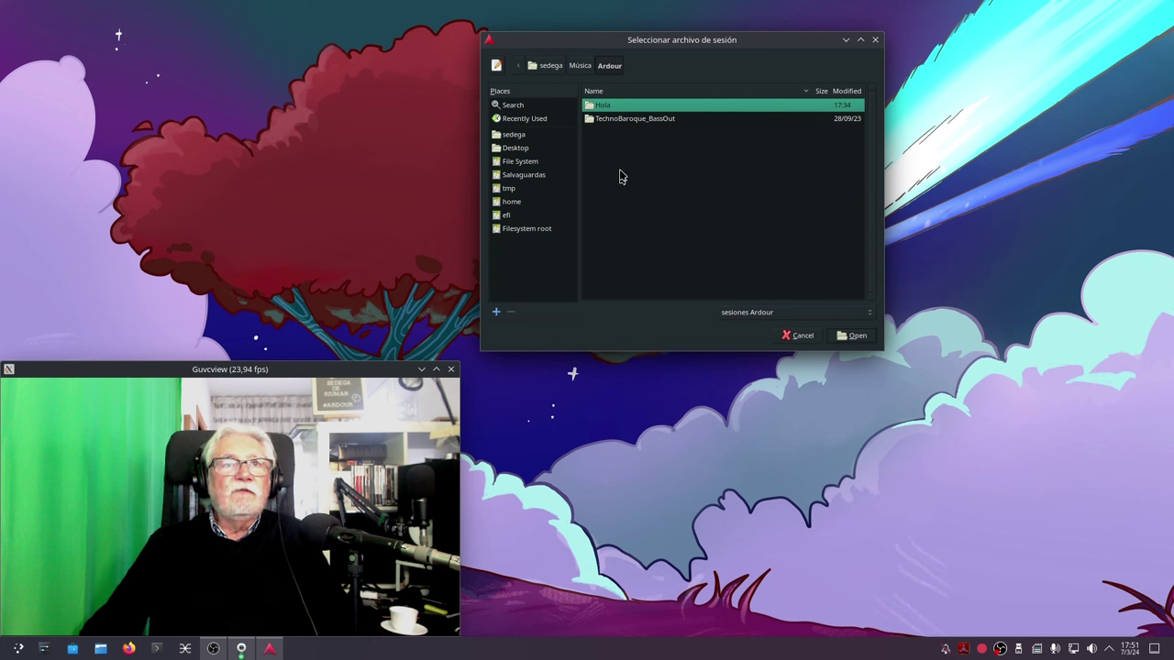
{"action": "double_click", "coordinate": [596, 120]}
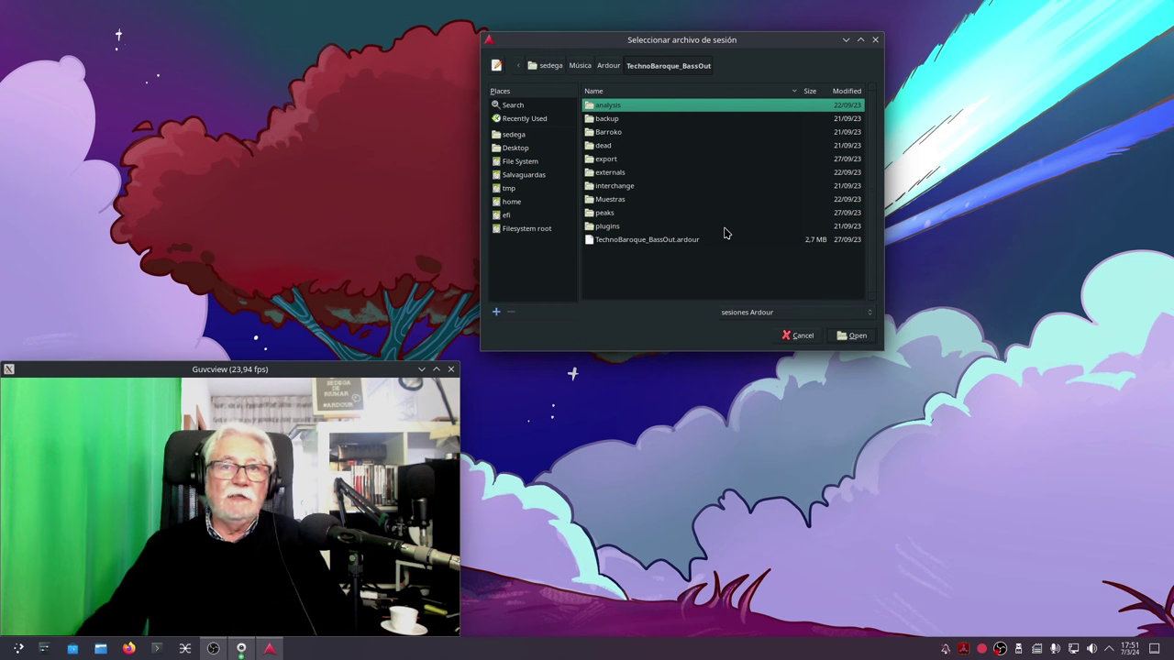
{"action": "left_click", "coordinate": [609, 241]}
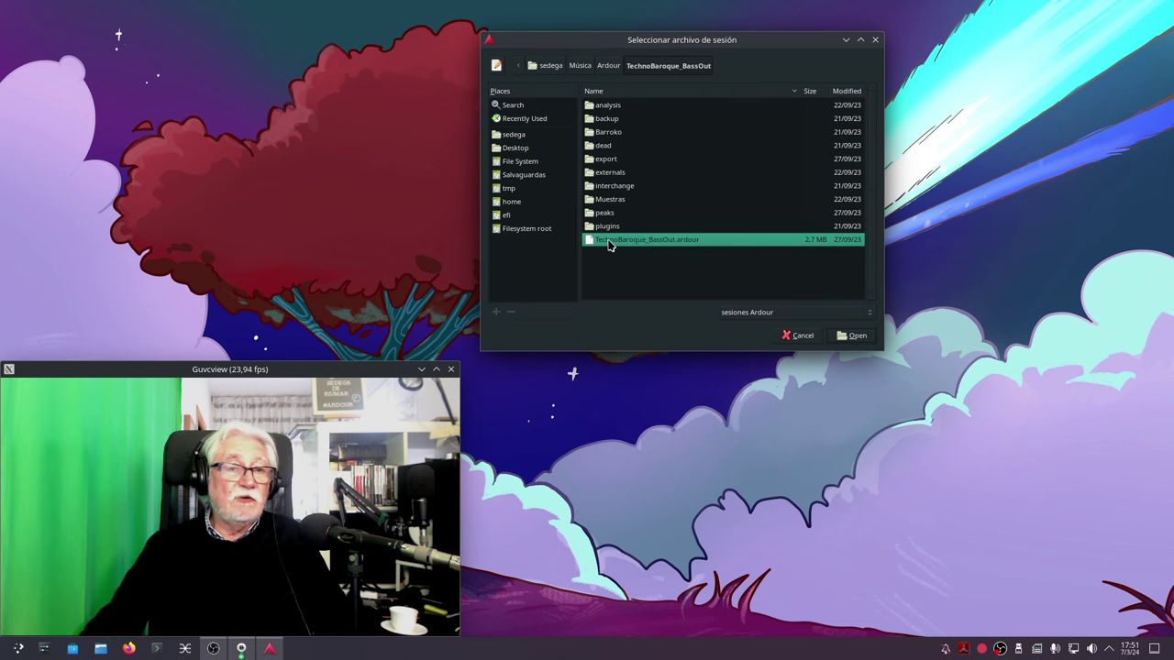
{"action": "left_click", "coordinate": [851, 336]}
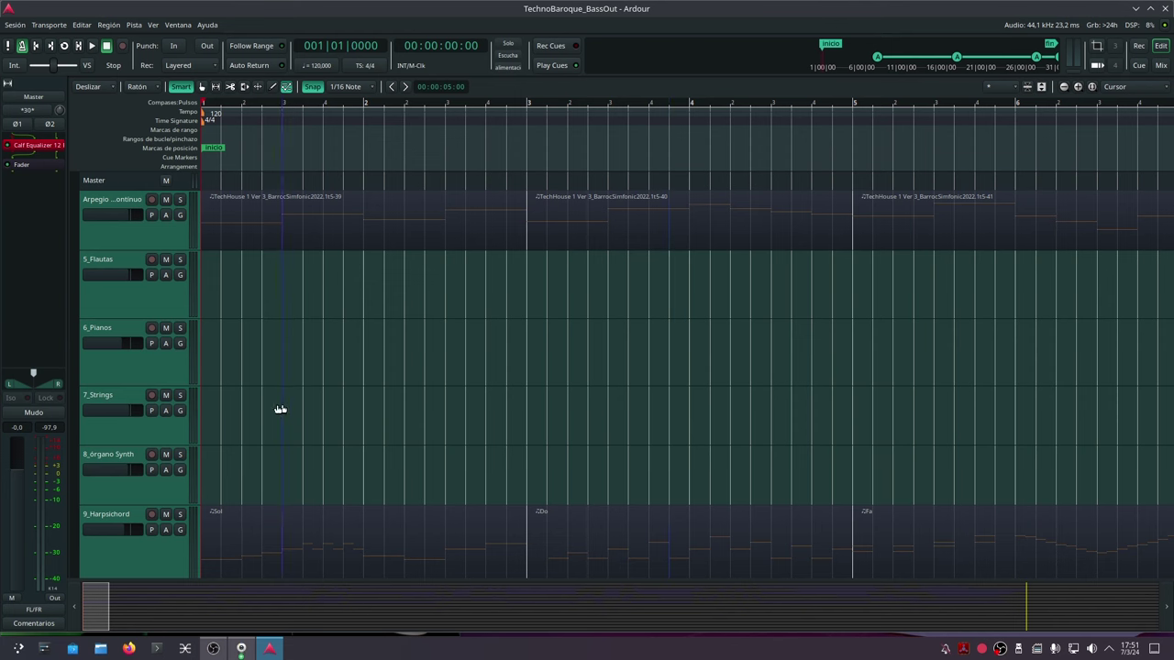
{"action": "scroll", "coordinate": [199, 451], "scroll_direction": "down", "scroll_amount": 5}
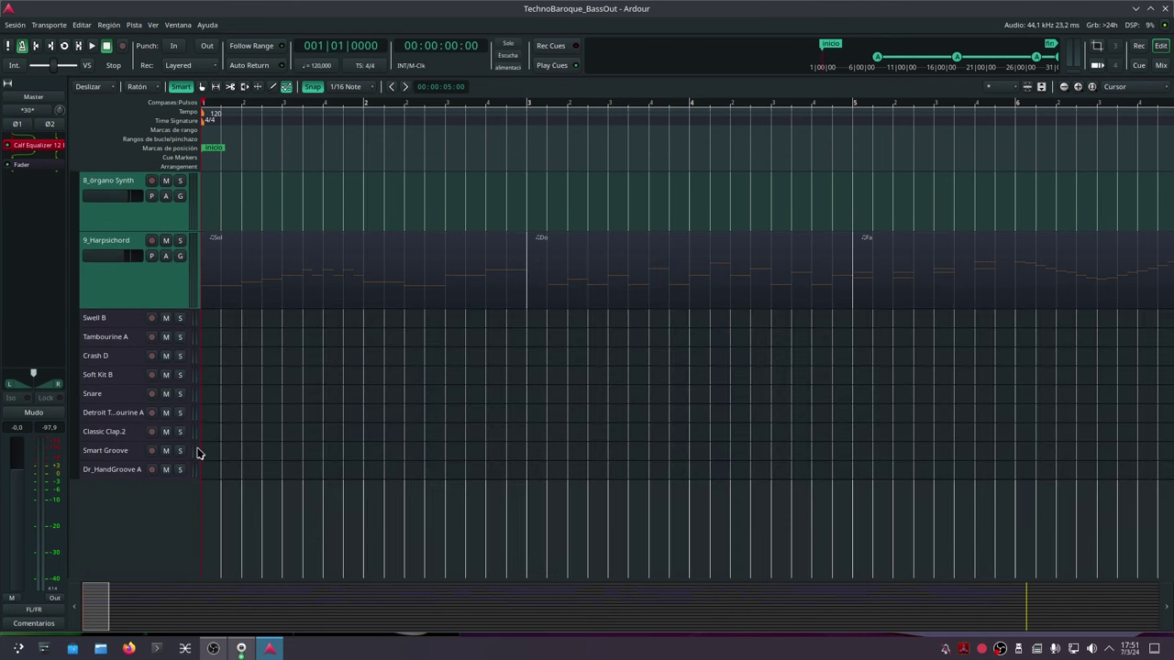
{"action": "scroll", "coordinate": [199, 453], "scroll_direction": "up", "scroll_amount": 5}
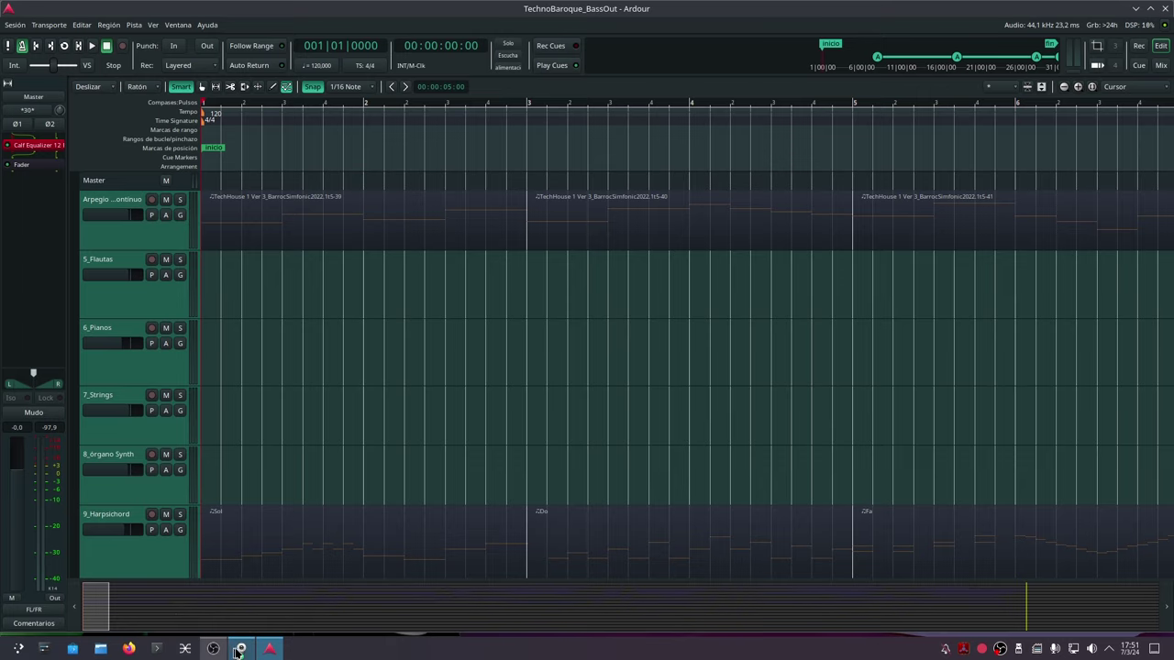
- Bring the Guvcview camera window in front of Ardour and move it out of the way of the editor
{"action": "mouse_move", "coordinate": [241, 650]}
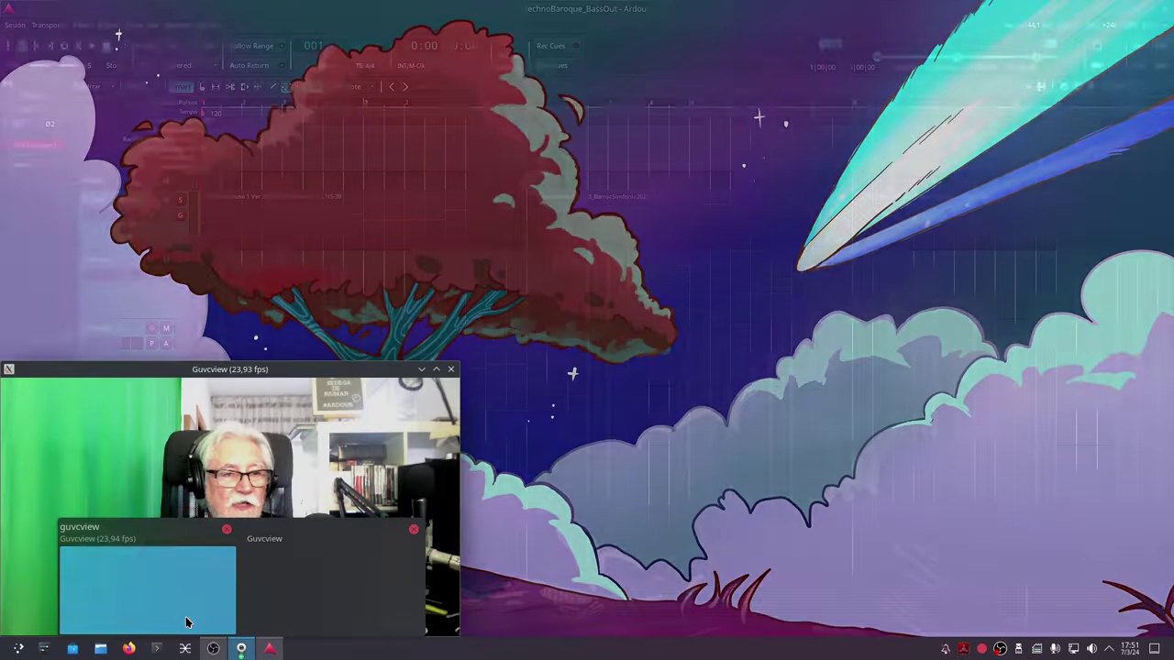
{"action": "left_click", "coordinate": [186, 621]}
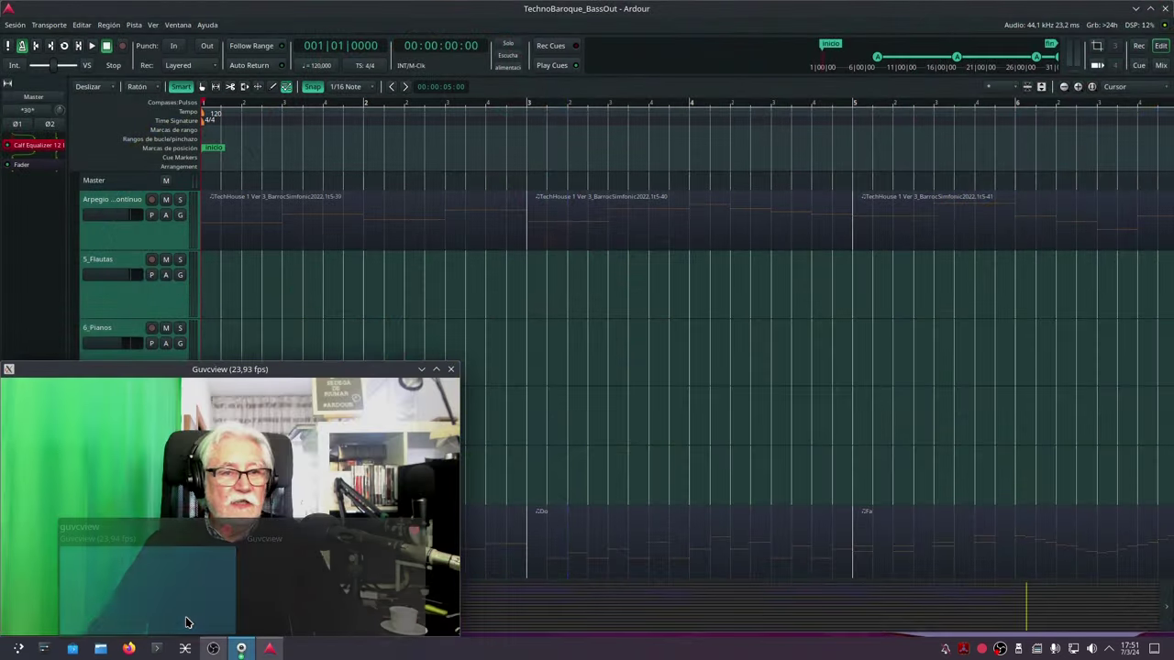
{"action": "left_click_drag", "start_coordinate": [324, 368], "coordinate": [761, 244]}
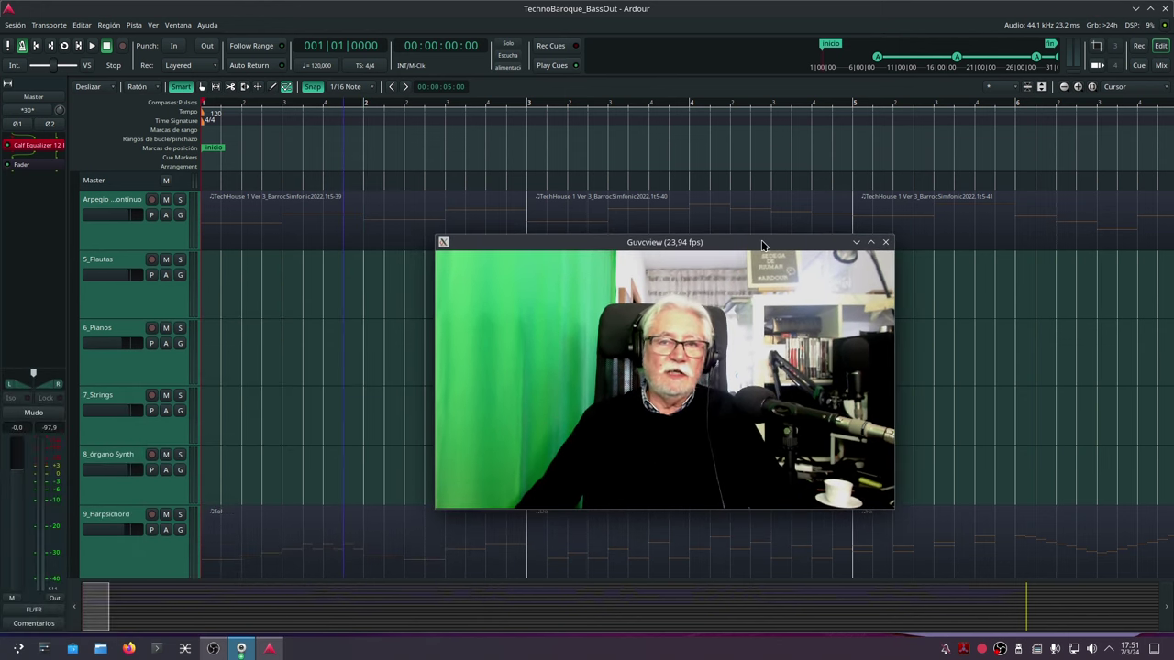
{"action": "left_click_drag", "start_coordinate": [759, 245], "coordinate": [954, 257]}
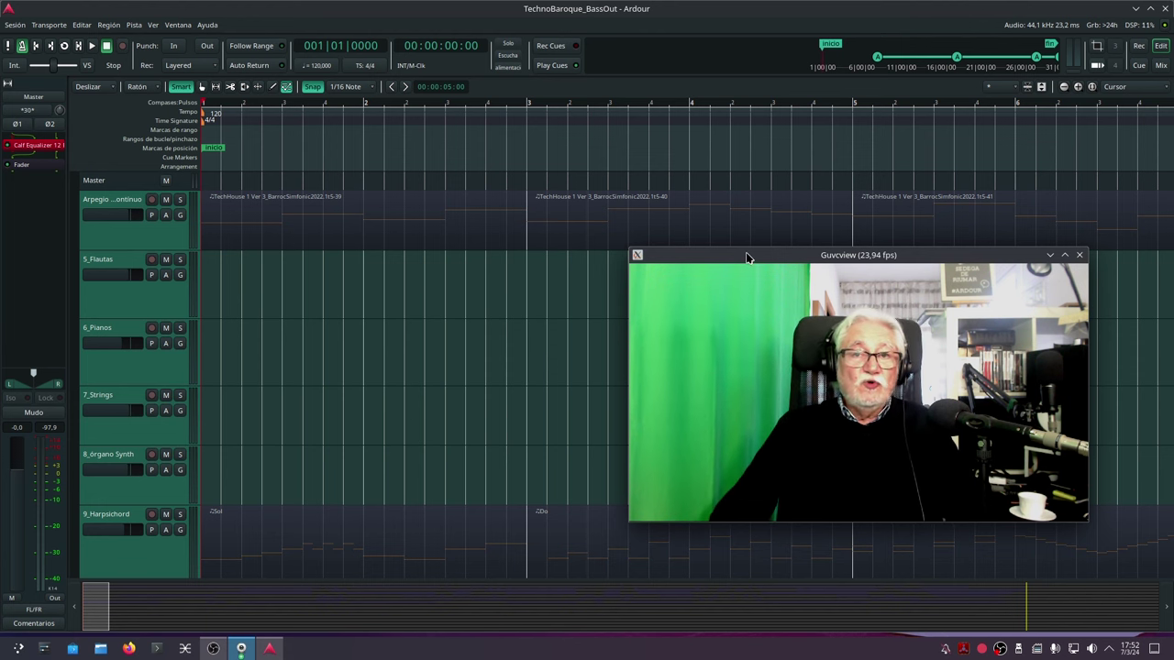
{"action": "left_click_drag", "start_coordinate": [746, 257], "coordinate": [769, 285]}
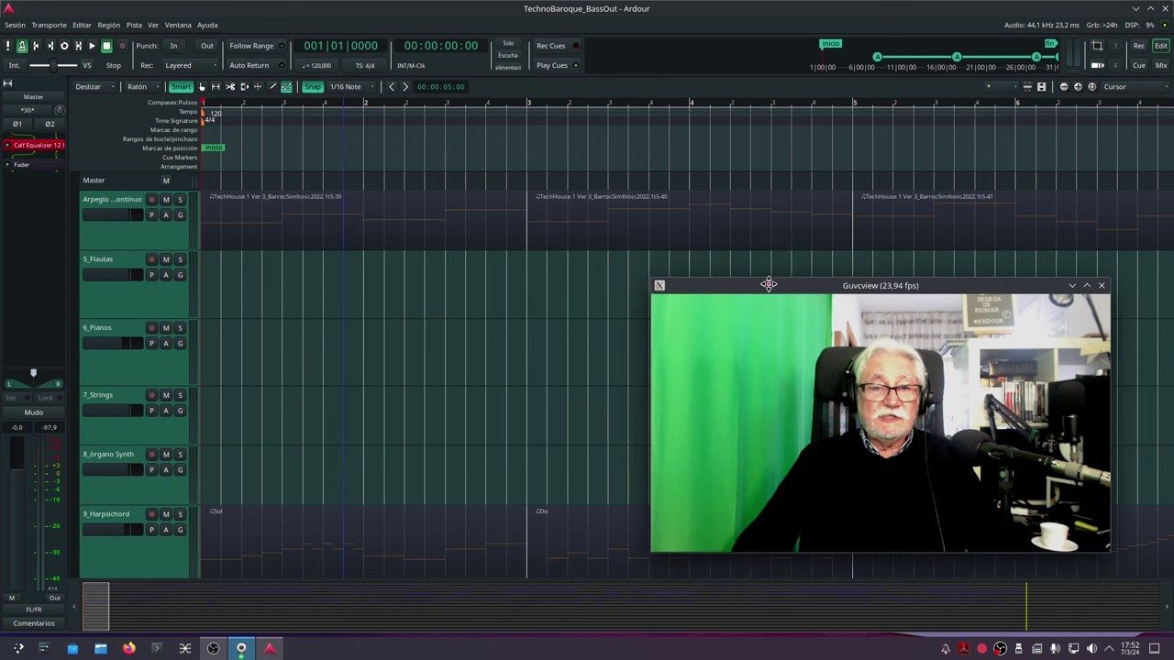
{"action": "left_click_drag", "start_coordinate": [769, 284], "coordinate": [1173, 382]}
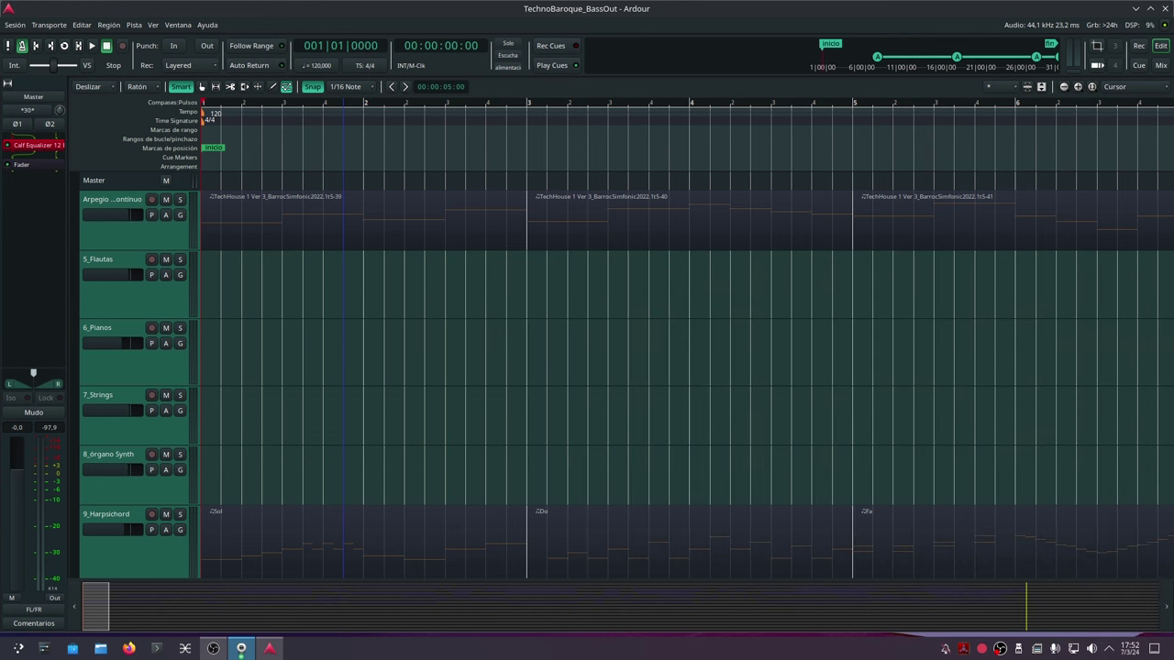
- Turn off the metronome and play the session from the start, reducing all track heights during playback before stopping it
{"action": "left_click", "coordinate": [21, 46]}
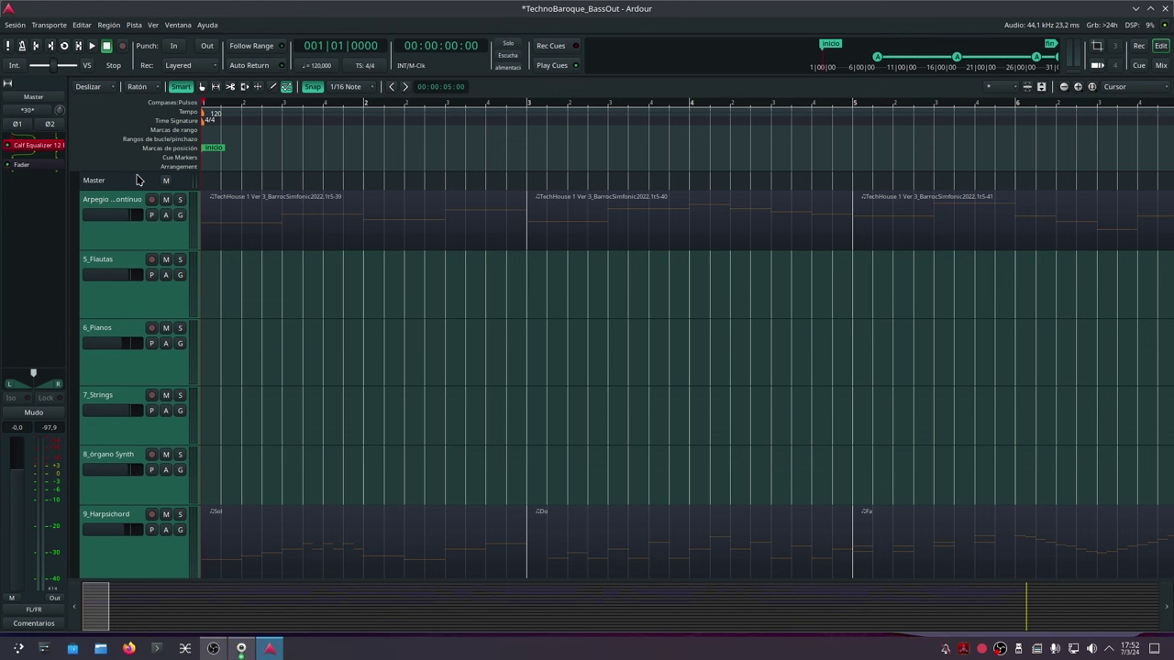
{"action": "left_click", "coordinate": [91, 47]}
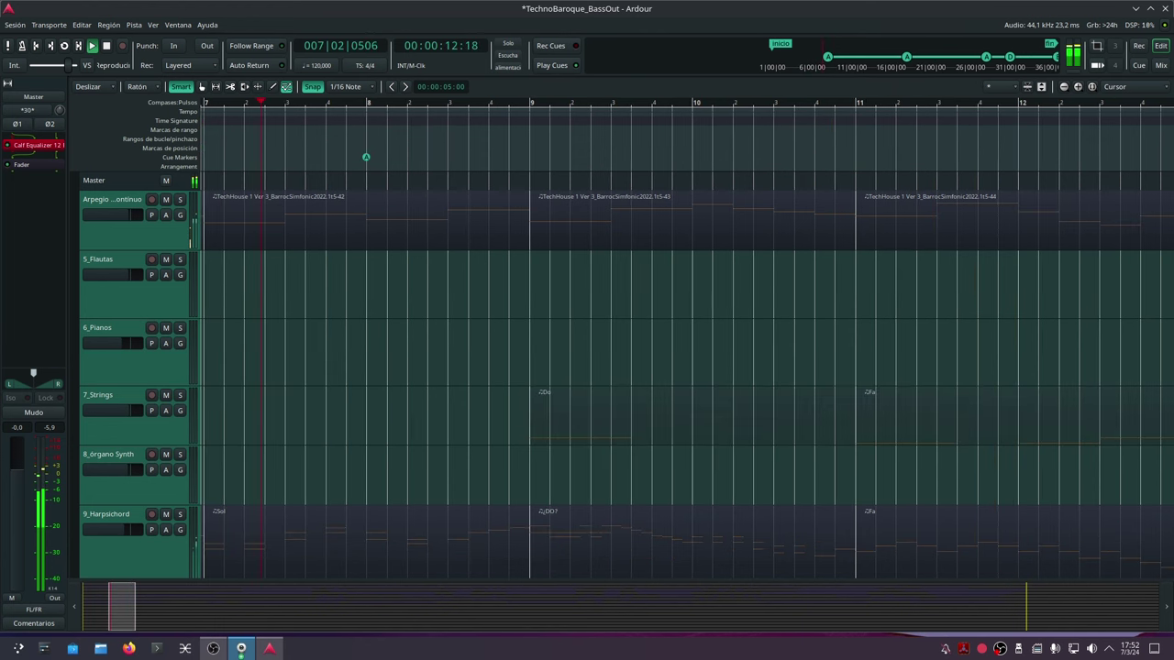
{"action": "left_click", "coordinate": [1028, 86]}
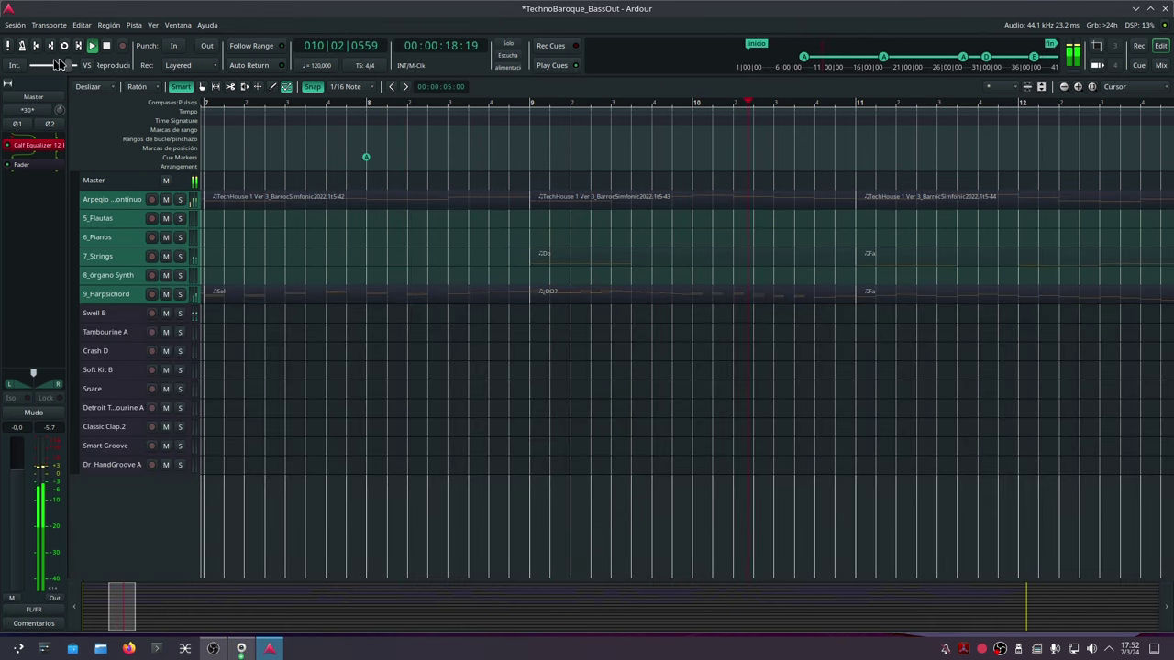
{"action": "left_click", "coordinate": [106, 47]}
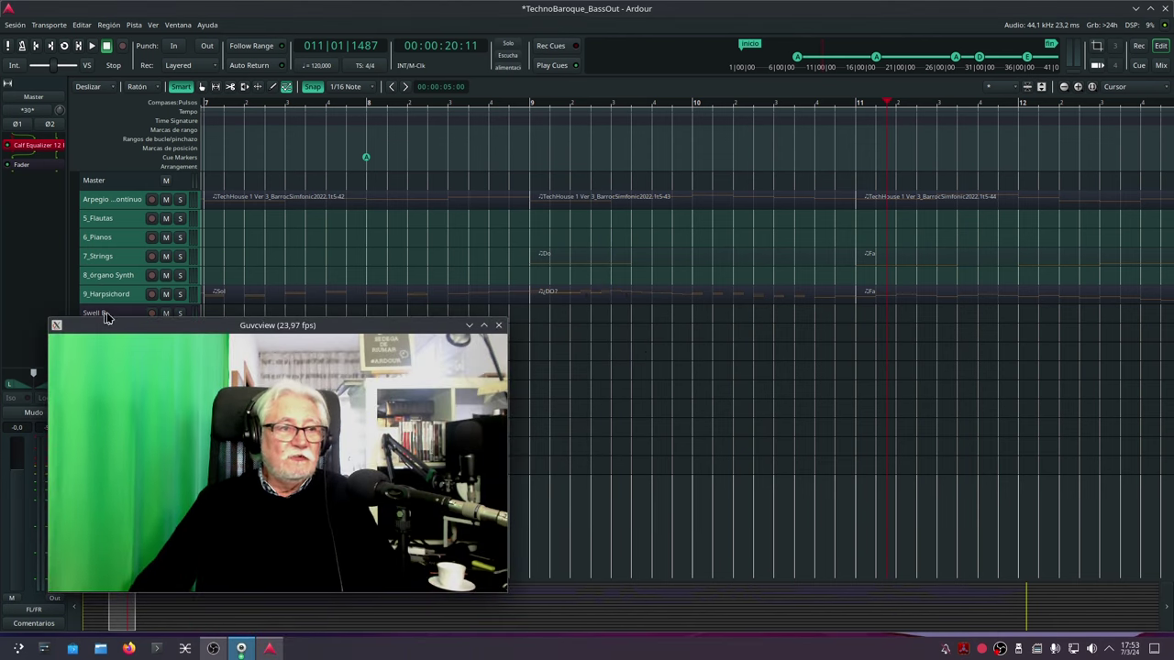
- Increase the heights of the 9_Harpsichord, 8_órgano Synth and 7_Strings tracks until their piano keys show
{"action": "left_click_drag", "start_coordinate": [128, 303], "coordinate": [117, 391]}
{"action": "left_click_drag", "start_coordinate": [133, 281], "coordinate": [125, 400]}
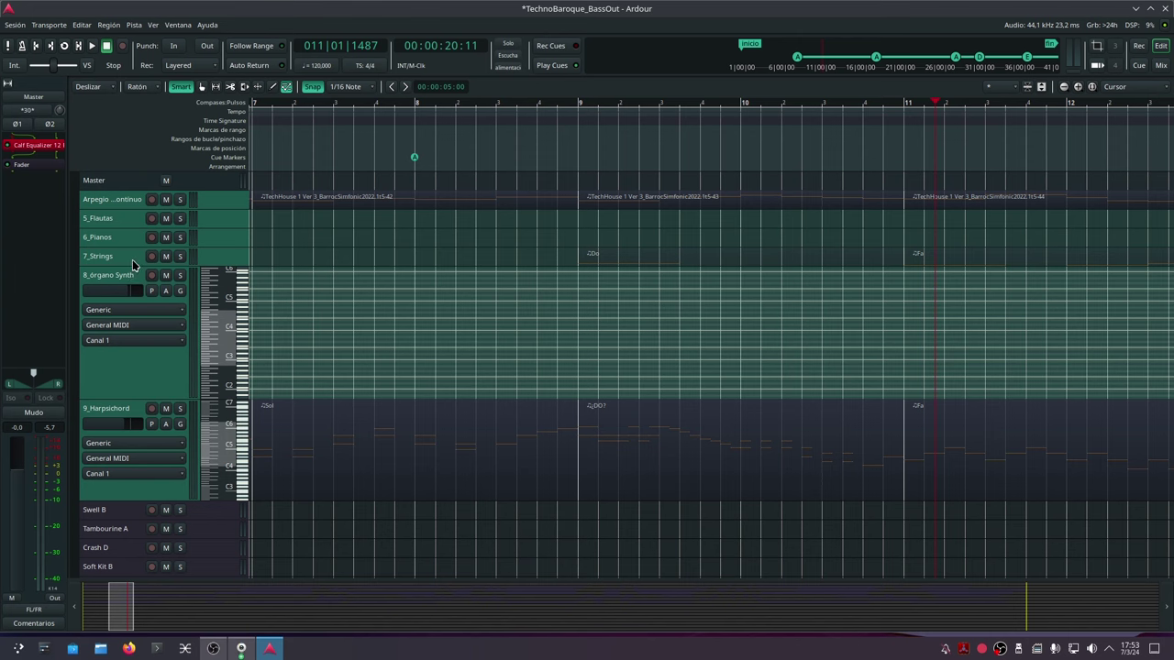
{"action": "left_click_drag", "start_coordinate": [132, 265], "coordinate": [128, 367]}
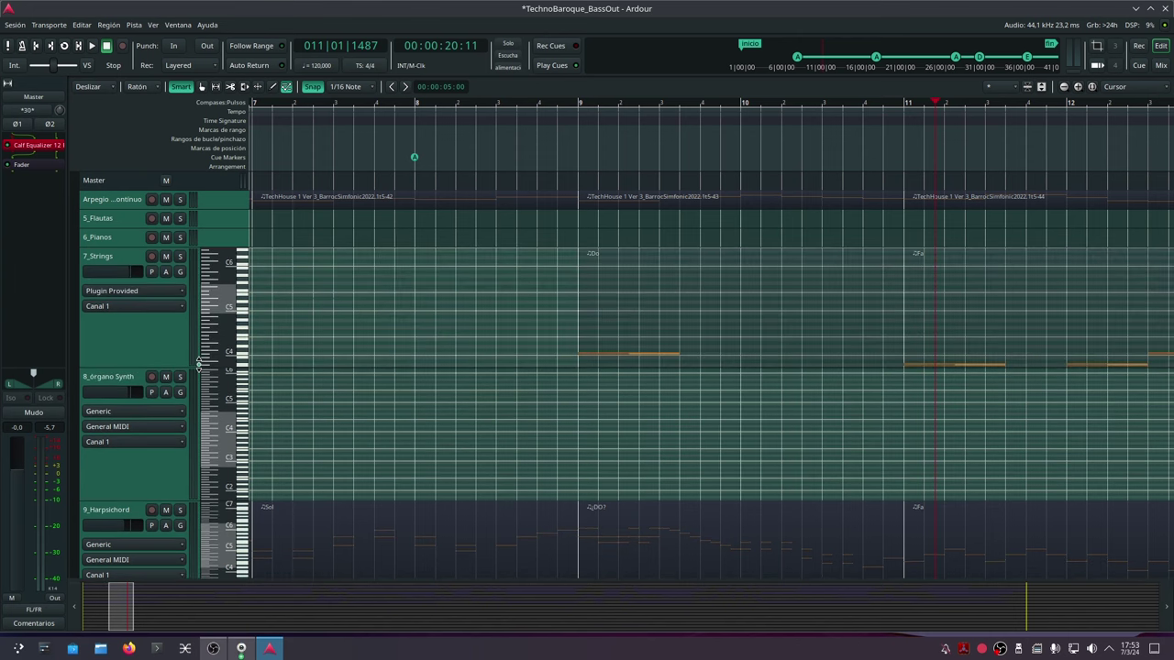
- Switch to the Guvcview camera window so that it sits in front of the Ardour editor
{"action": "mouse_move", "coordinate": [244, 651]}
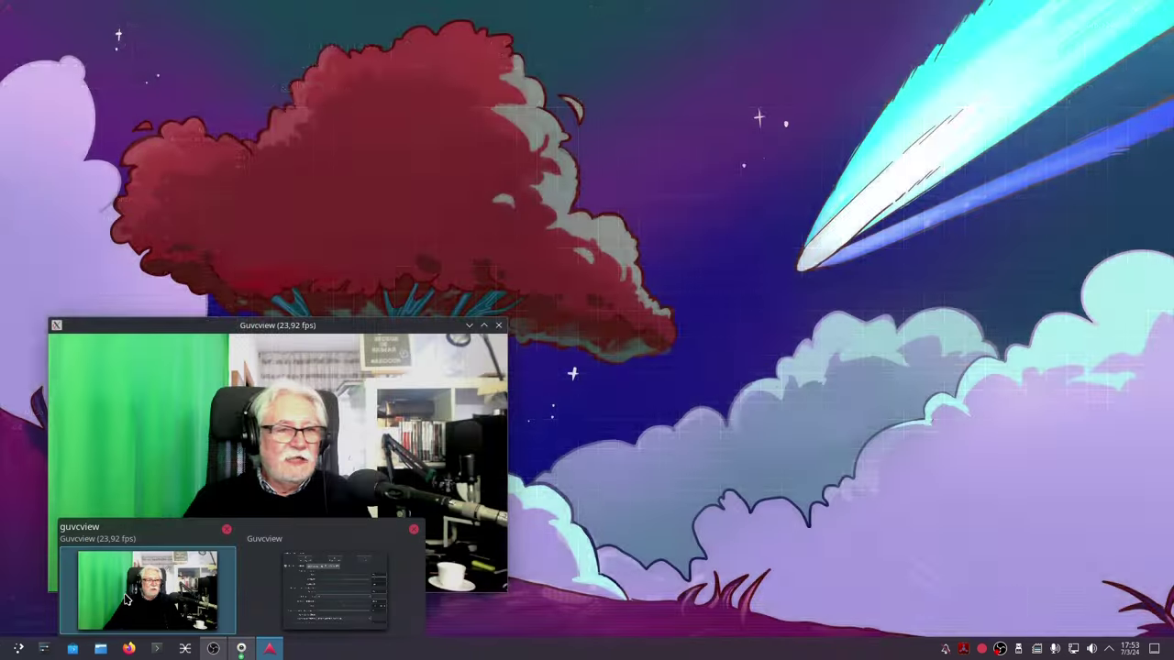
{"action": "left_click", "coordinate": [131, 618]}
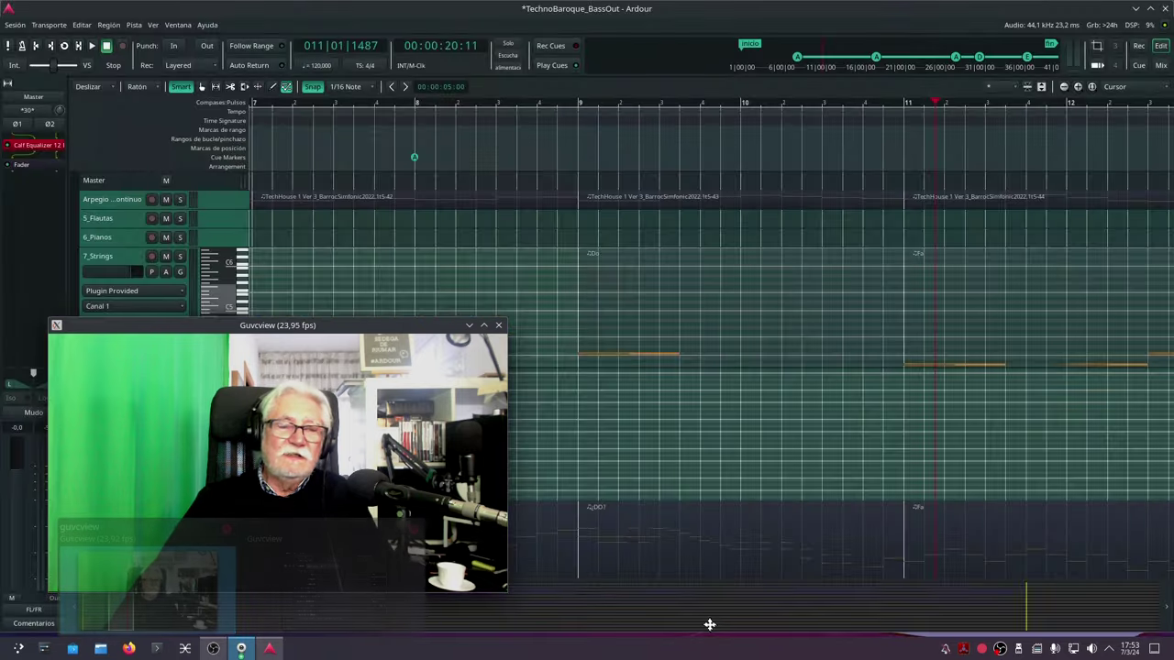